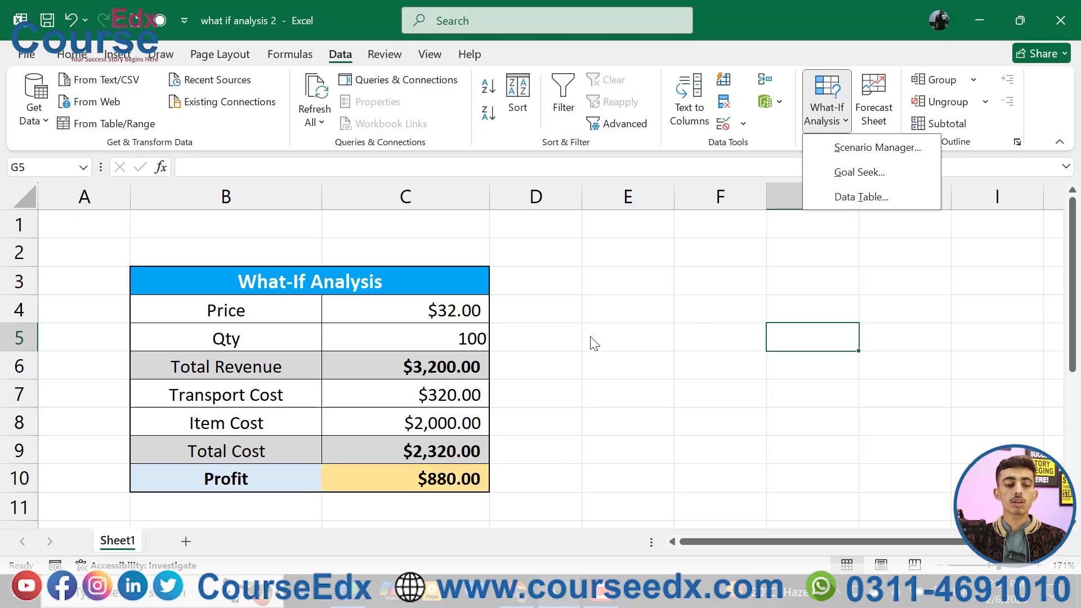
key(Escape)
scroll(355, 337, down, 1)
scroll(355, 337, up, 1)
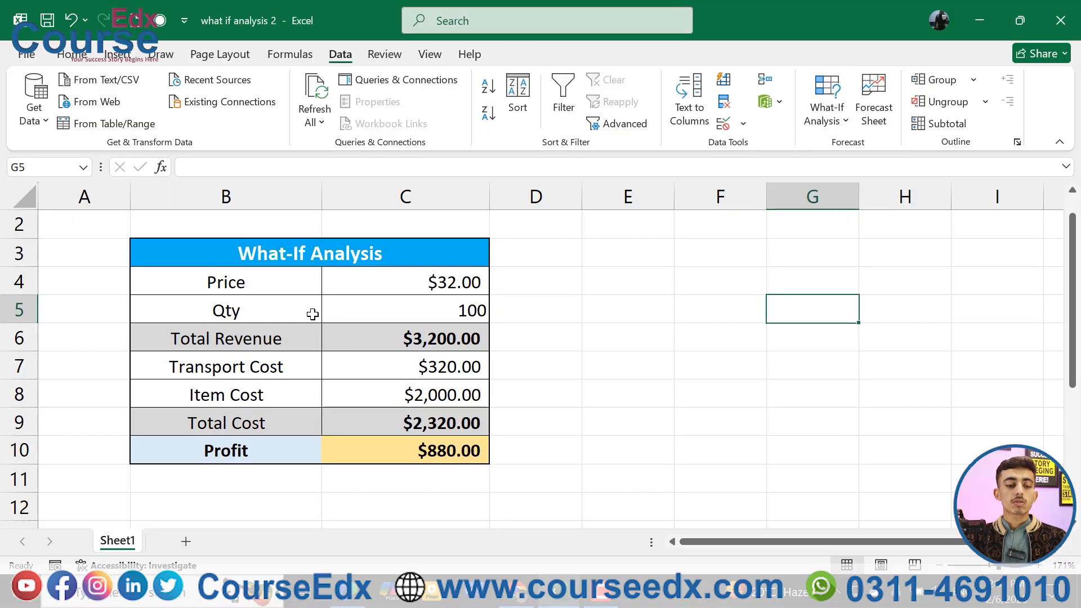
click(826, 101)
key(Escape)
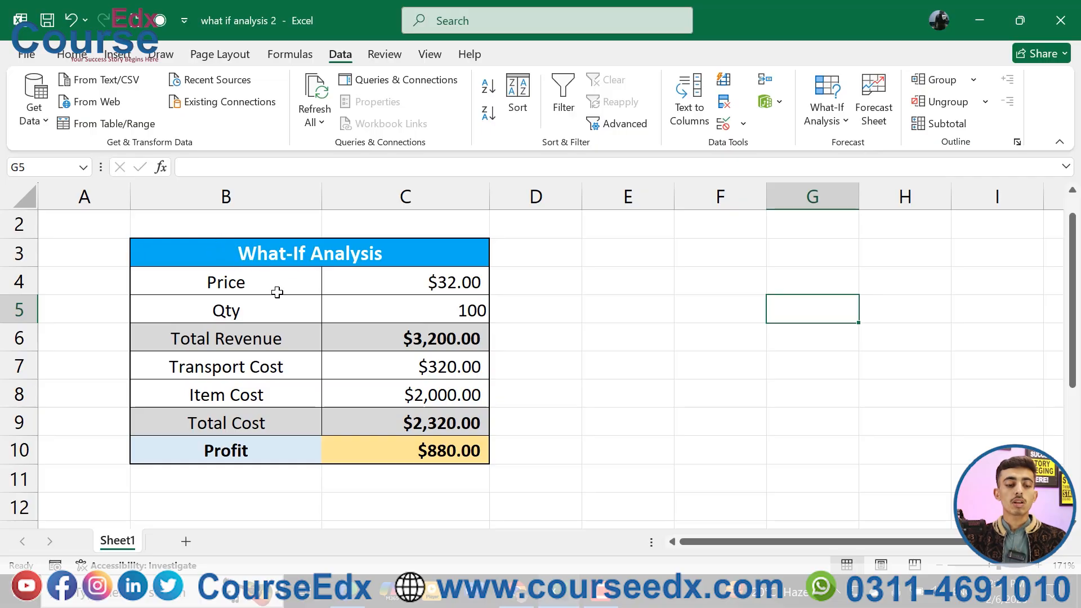
- Examine the What-If Analysis table and its Price and Qty input cells
drag(217, 280, 415, 450)
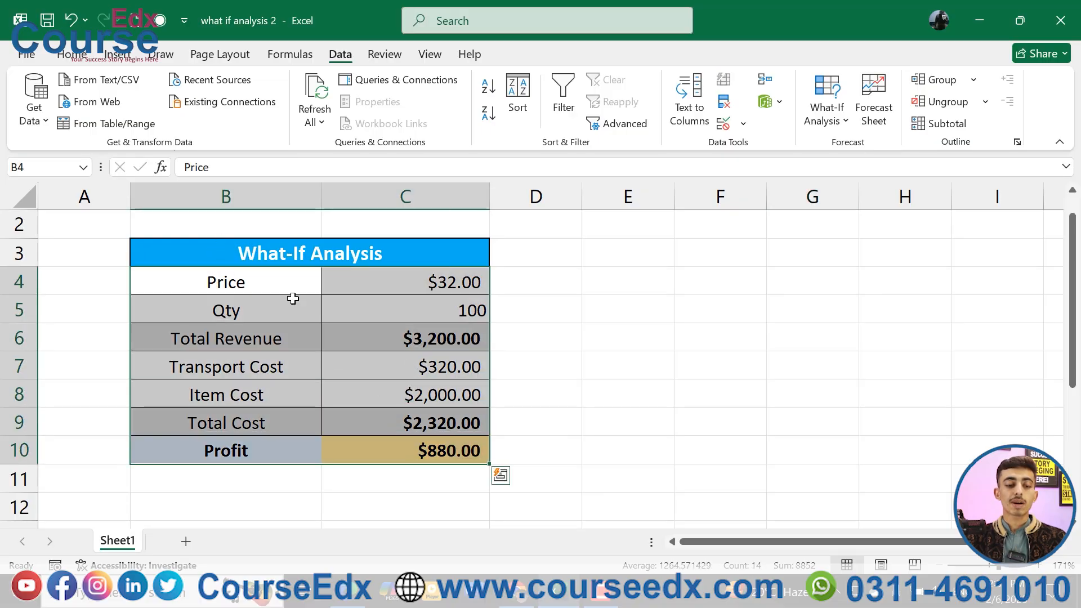
click(273, 269)
click(470, 292)
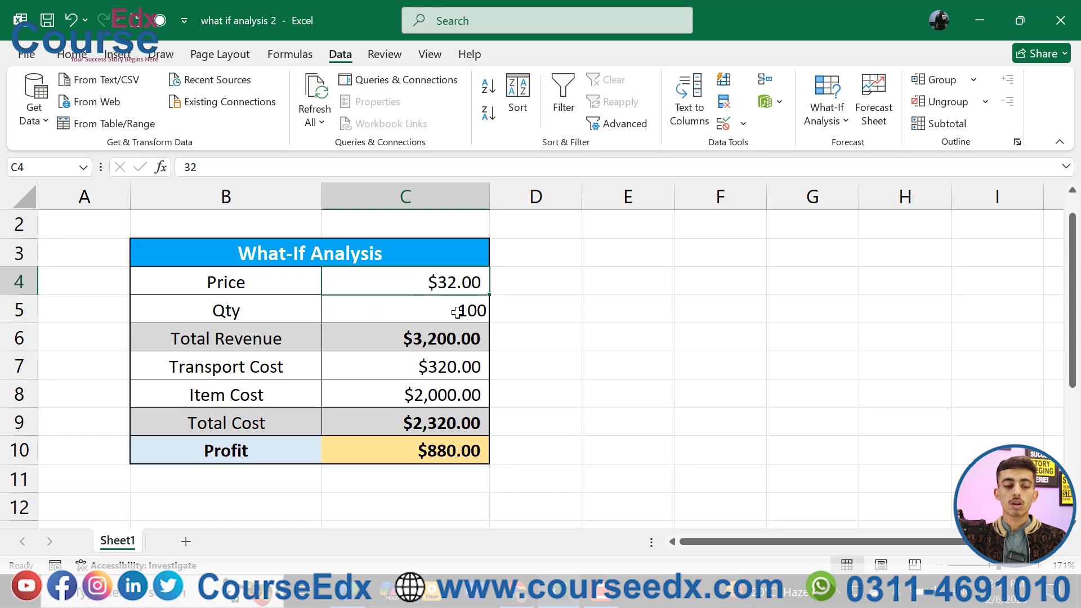
click(255, 317)
click(435, 316)
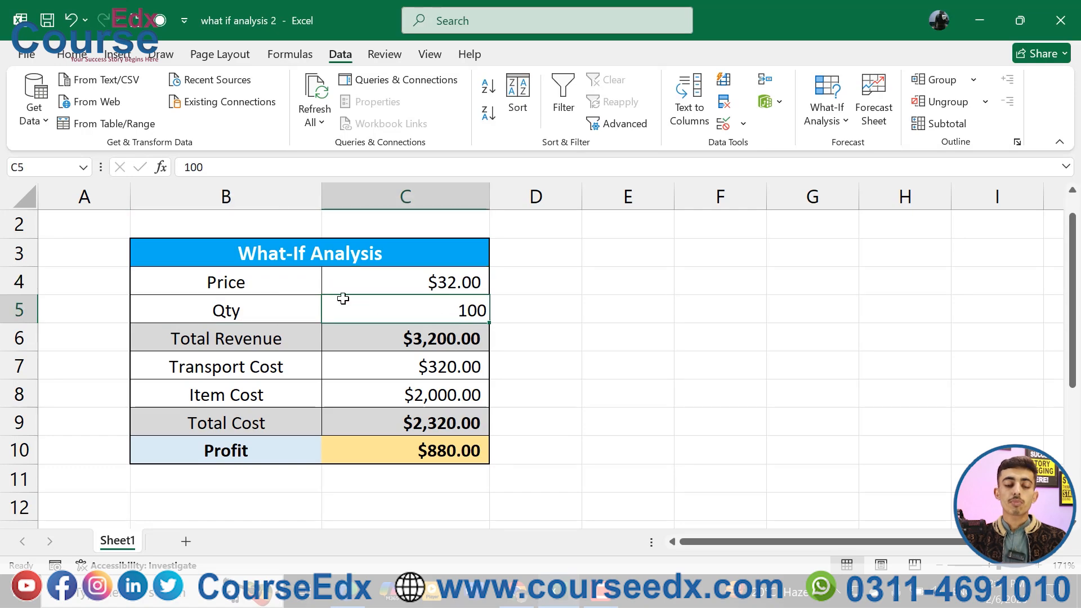
click(274, 305)
click(397, 286)
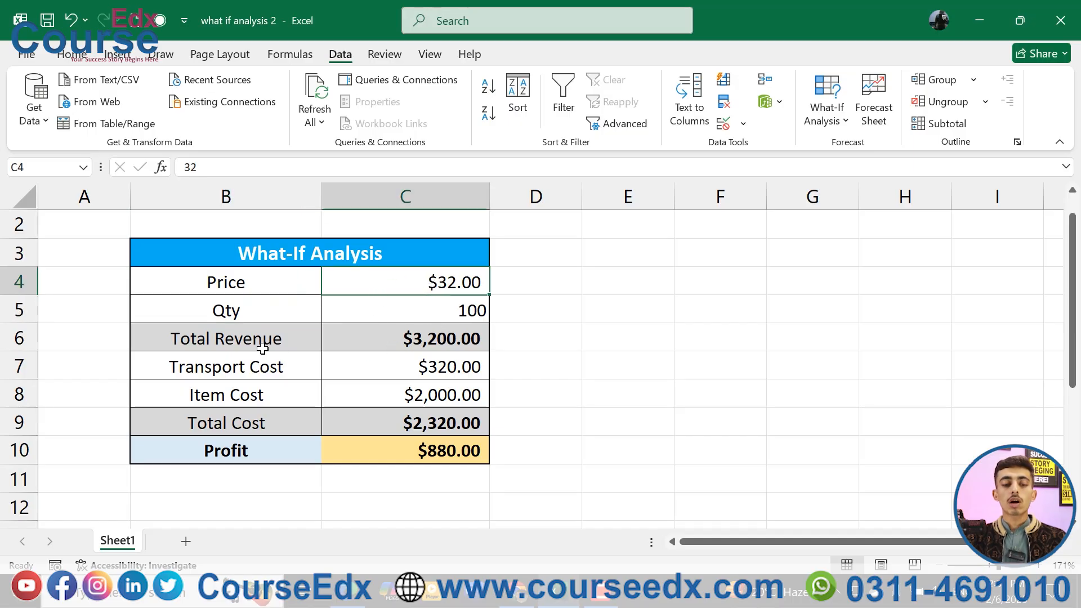
- Clear the Total Revenue value in C6 and re-enter it as price times quantity with =C4*C5
click(285, 346)
click(376, 344)
key(Delete)
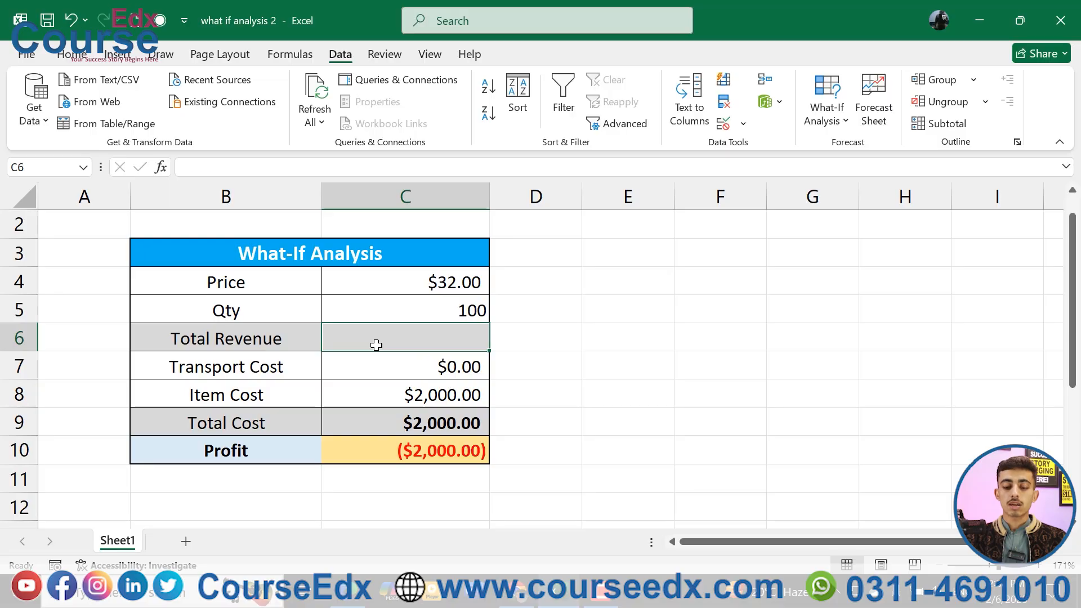
text(=)
click(429, 283)
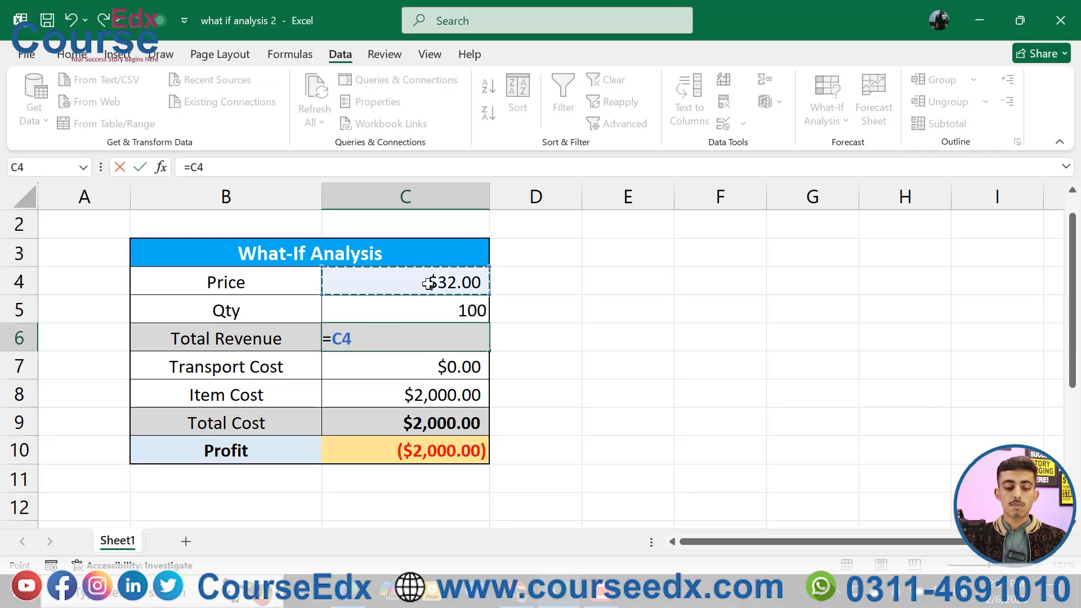
text(*)
click(441, 309)
key(Return)
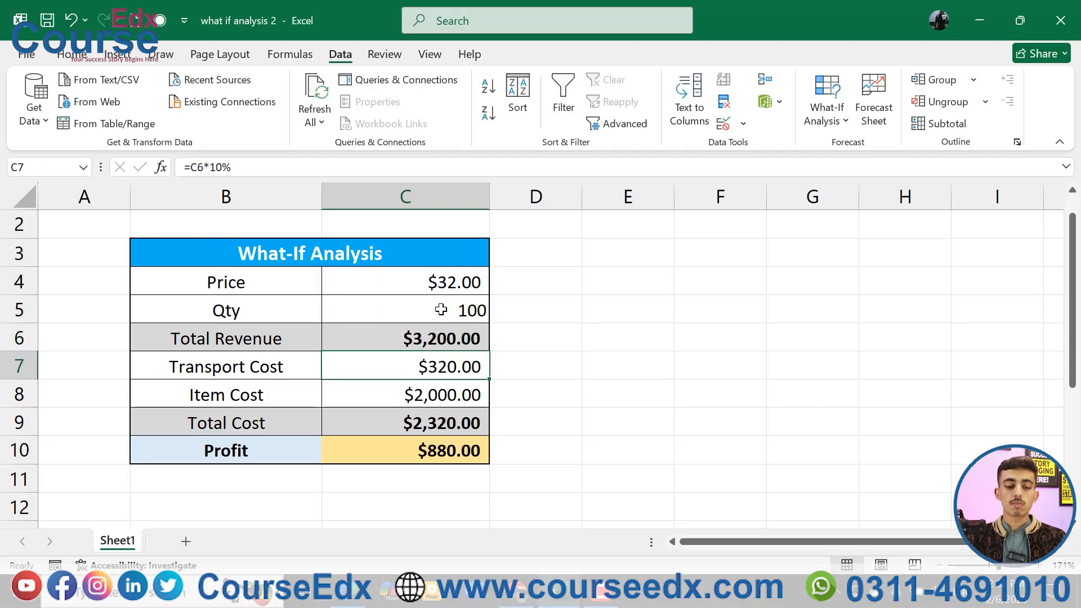
- Examine the formulas behind Total Revenue, Transport Cost, Item Cost and Total Cost in C6 to C9
click(445, 340)
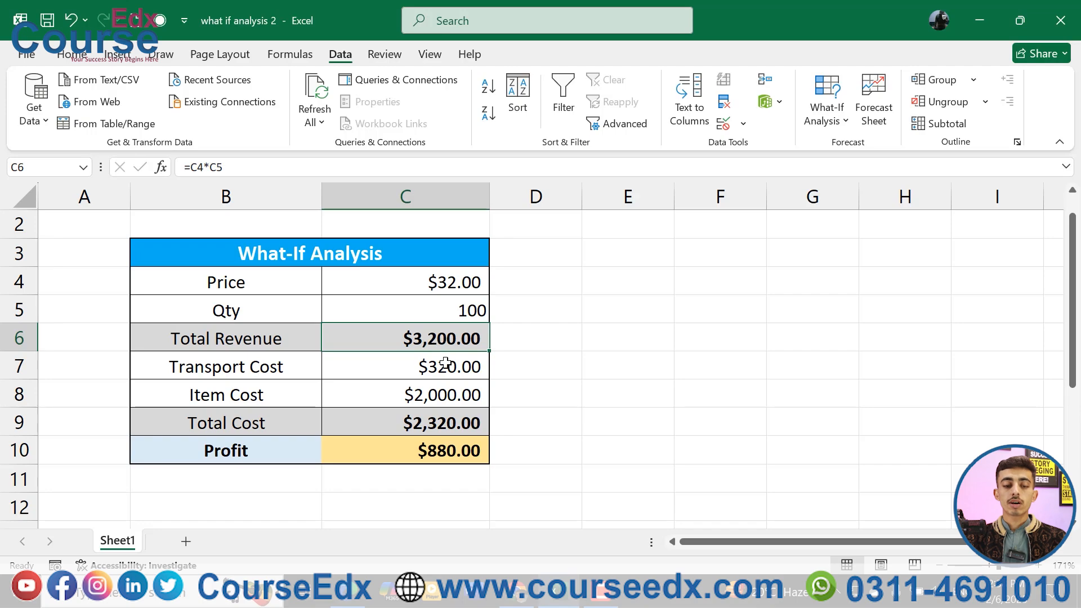
click(429, 372)
click(291, 378)
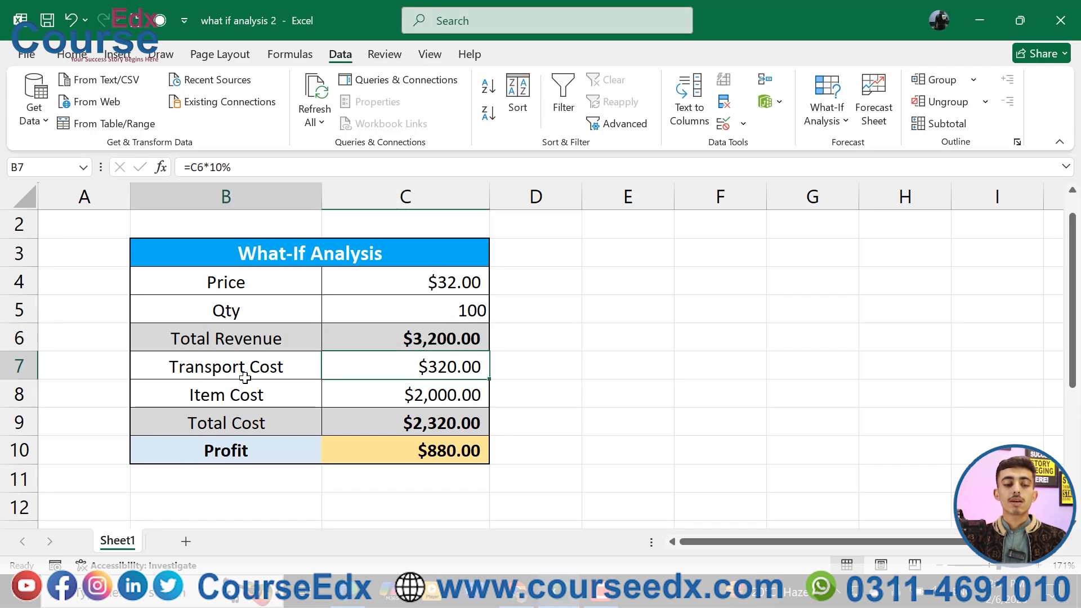
click(405, 367)
click(260, 375)
click(409, 366)
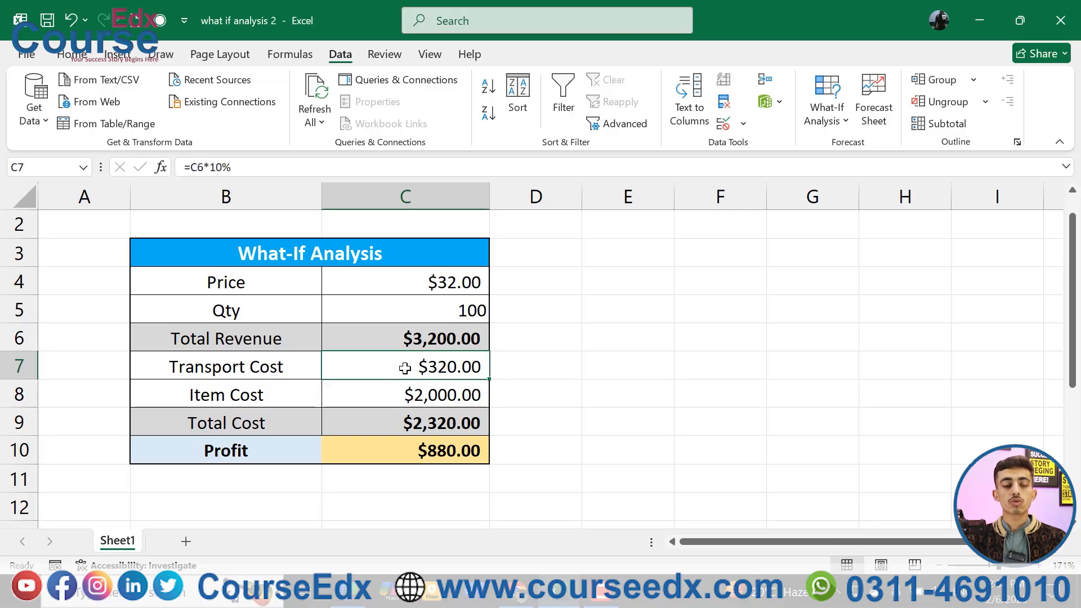
click(437, 395)
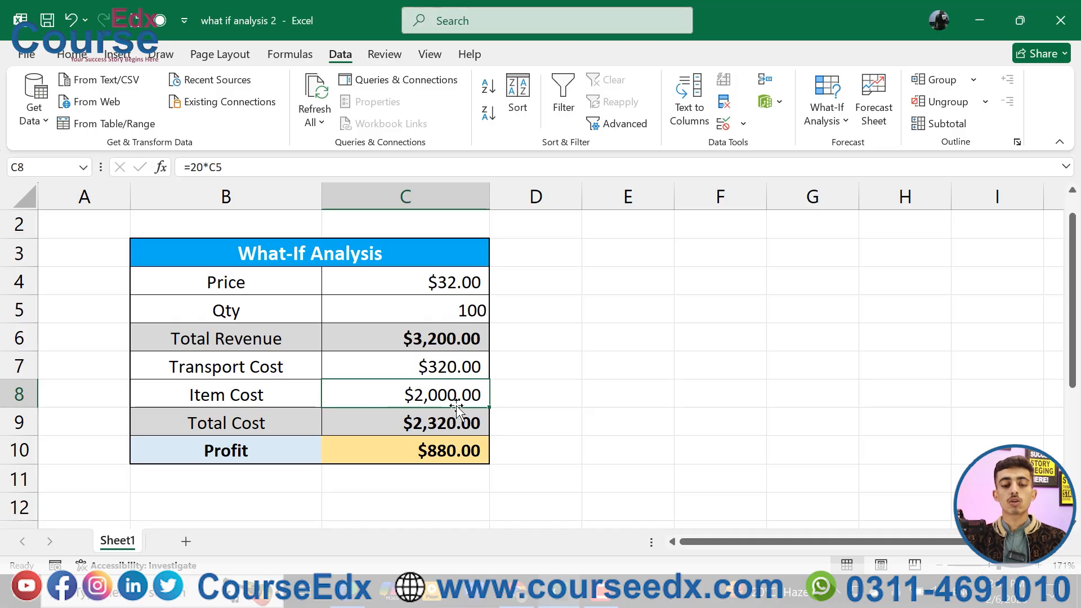
click(417, 433)
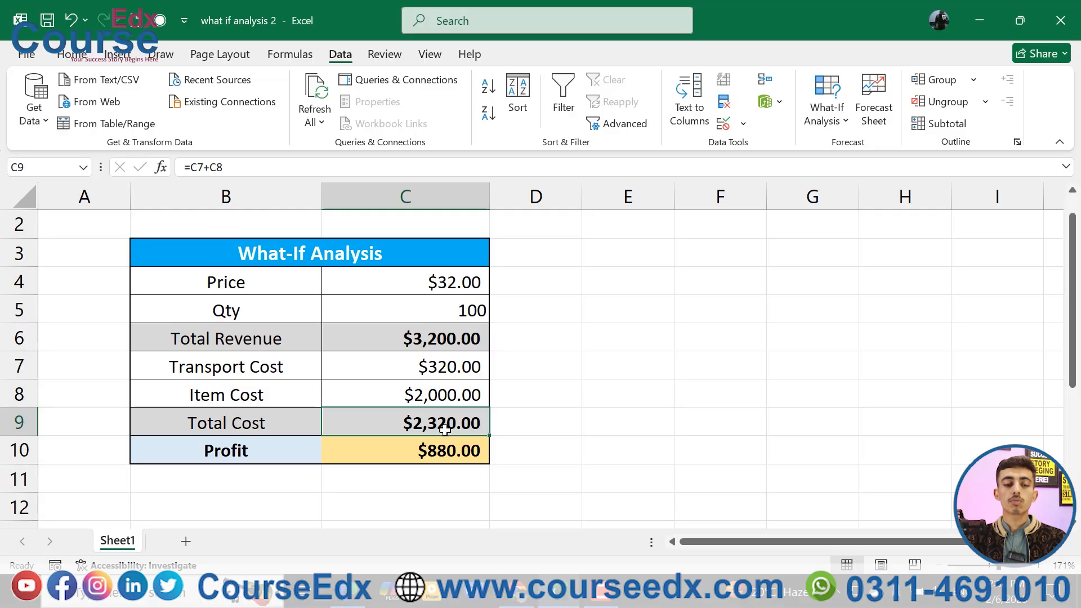
double_click(445, 429)
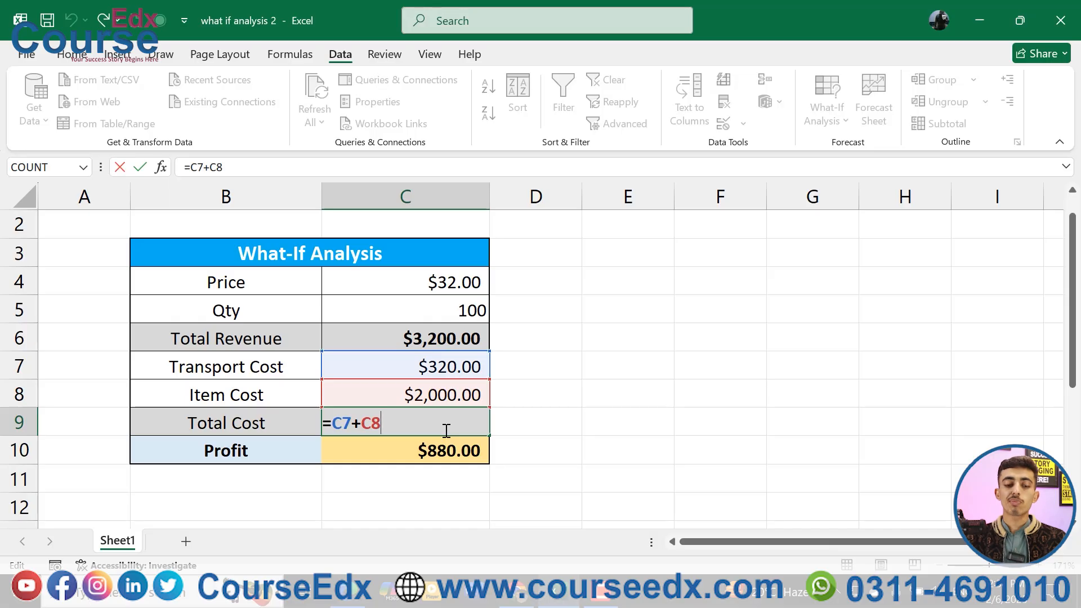
key(Return)
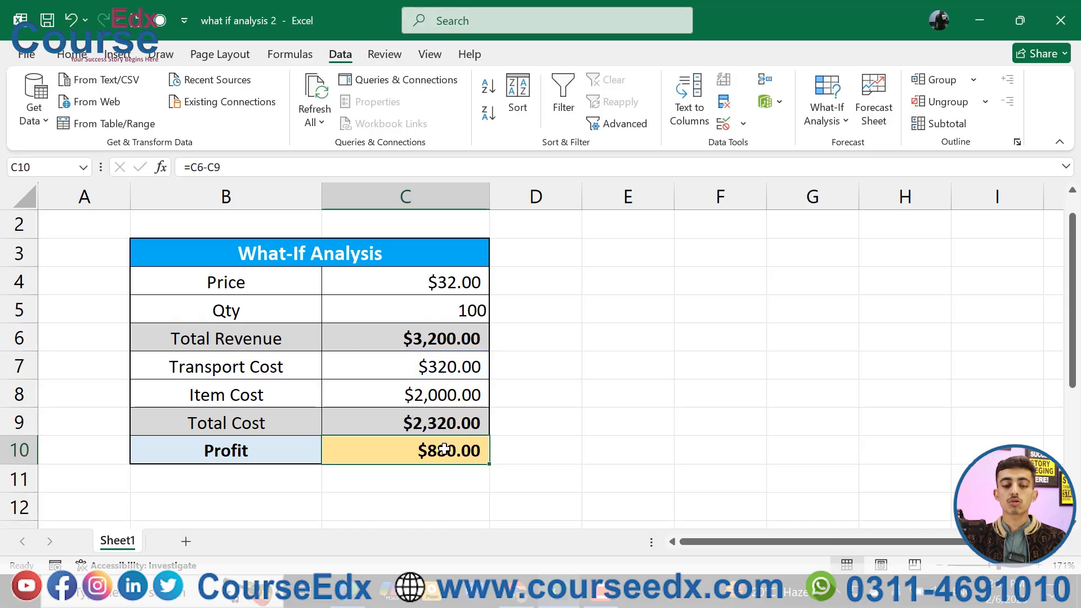
- Clear the Profit value in C10 and re-enter it as revenue minus total cost with =C6-C9
key(Delete)
text(=)
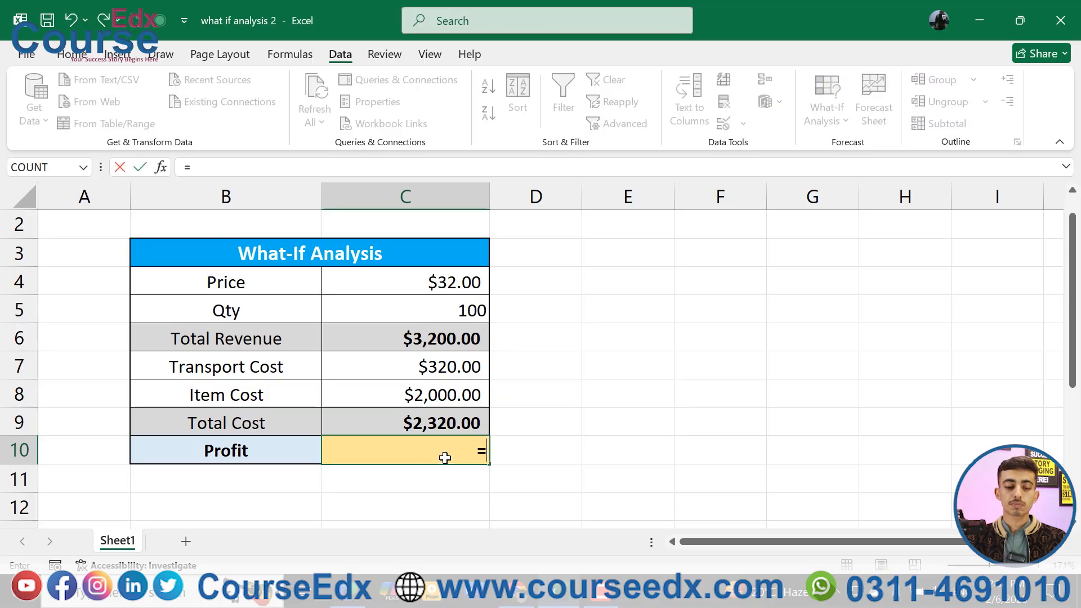
click(440, 340)
text(-)
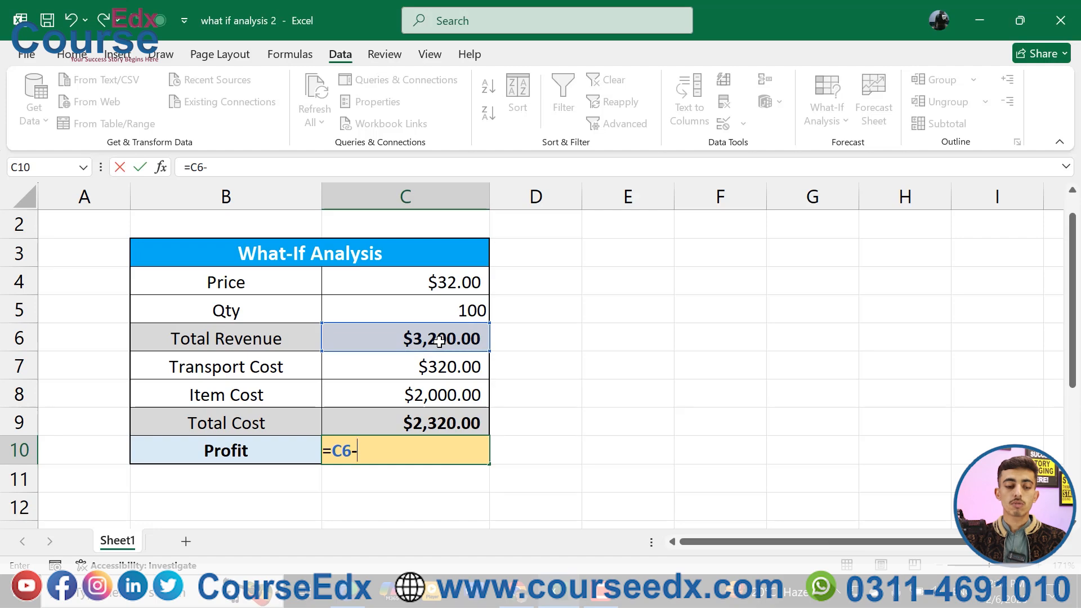
click(417, 424)
key(Return)
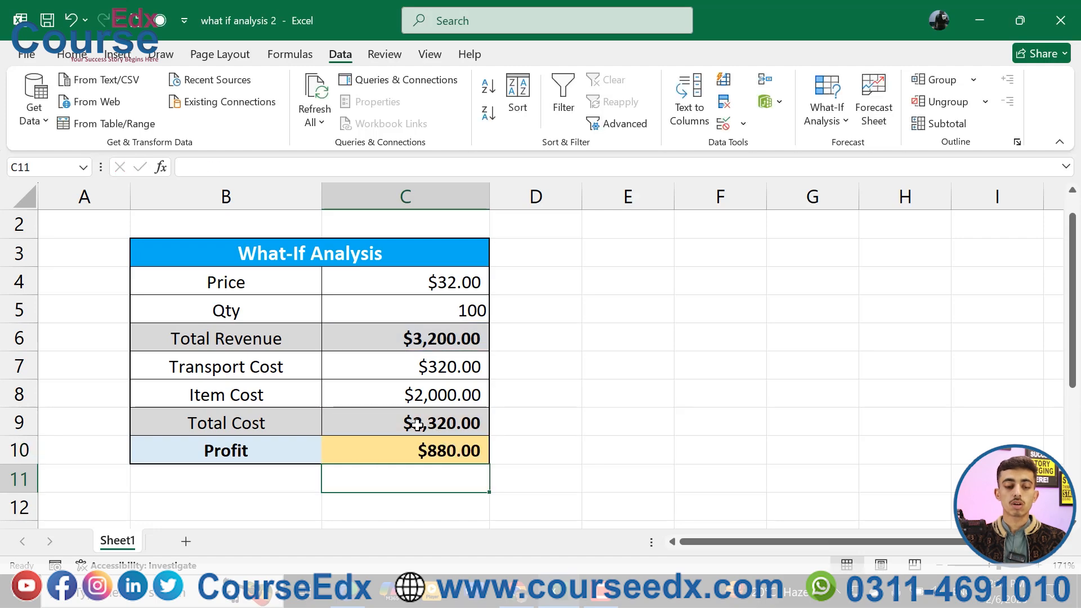
click(439, 447)
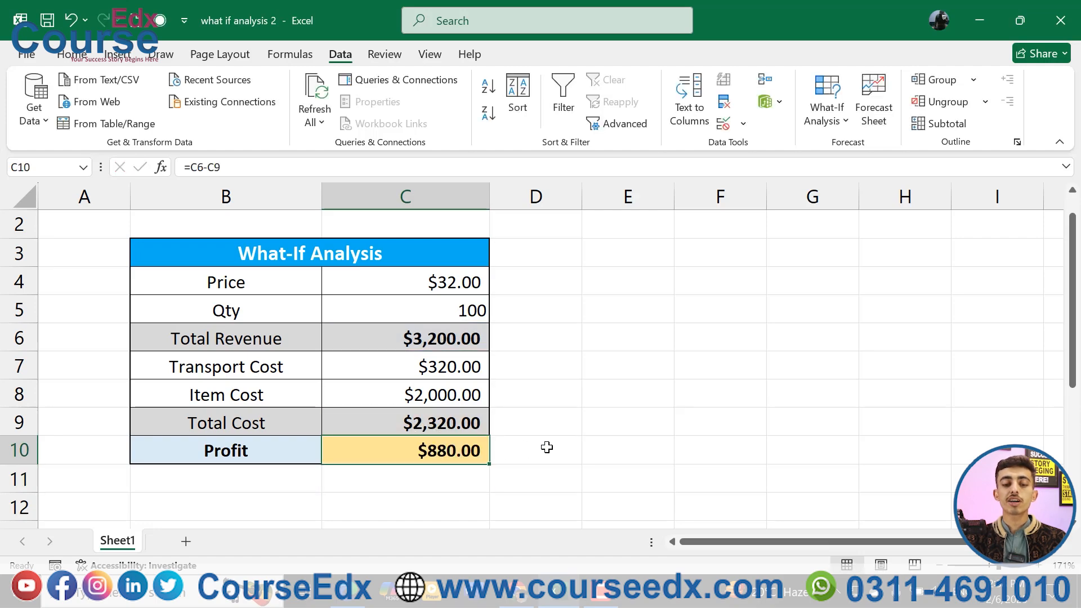
click(594, 325)
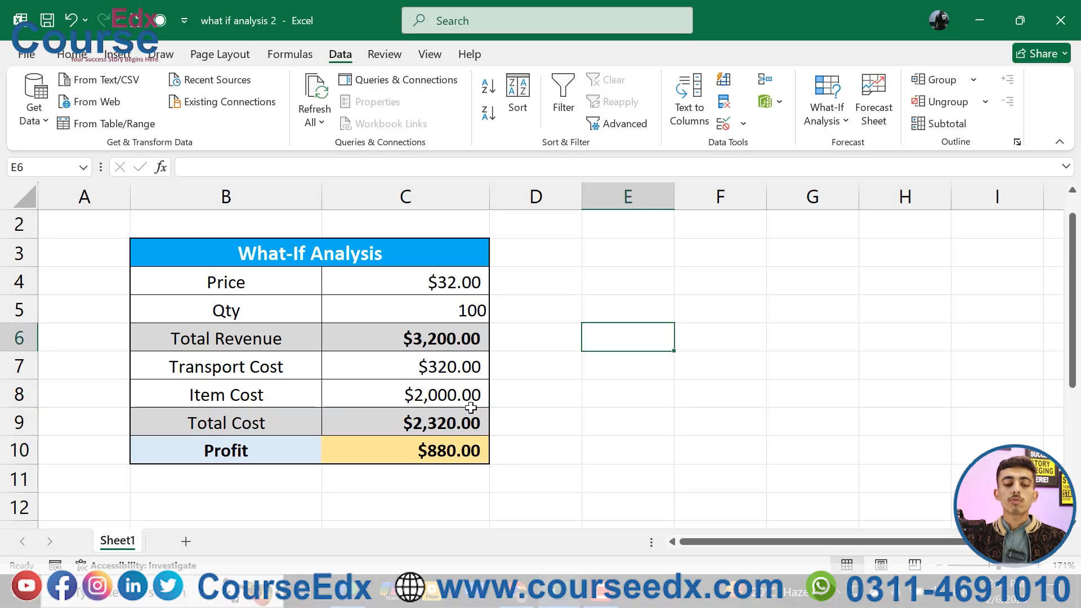
click(404, 456)
click(657, 374)
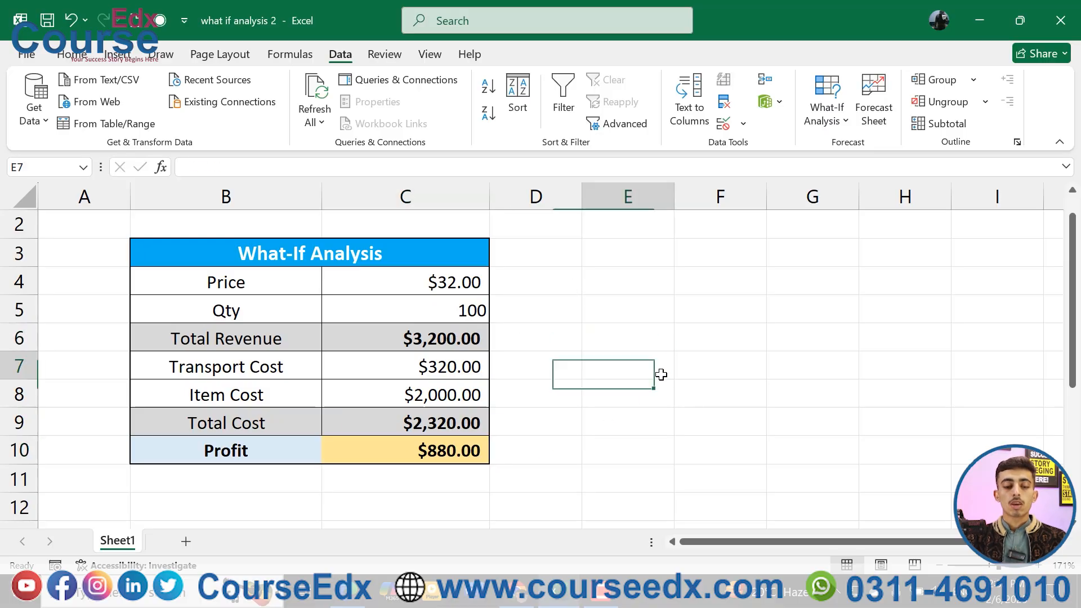
- With the Qty cell C5 selected, open the Scenario Manager and start adding a new scenario
click(441, 307)
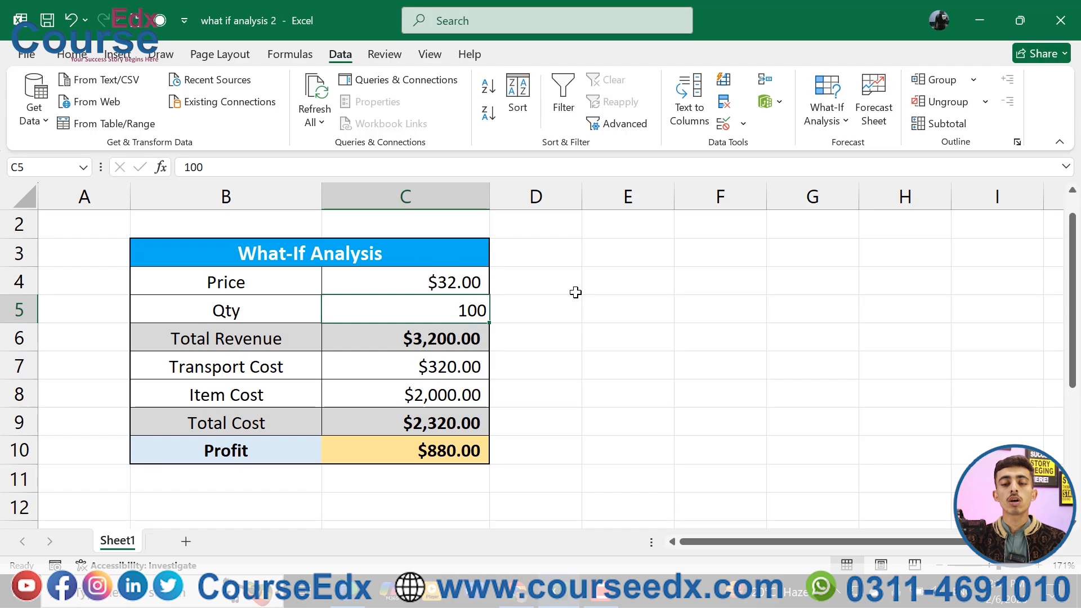
click(835, 121)
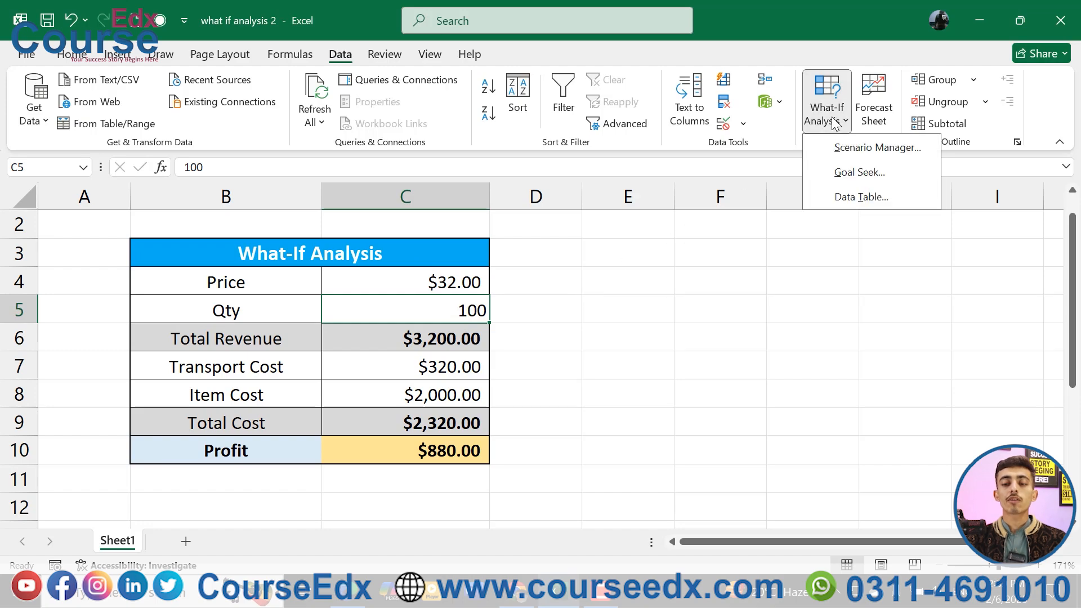
click(873, 154)
mouse_move(736, 149)
mouse_down()
mouse_move(695, 154)
mouse_move(728, 162)
mouse_up()
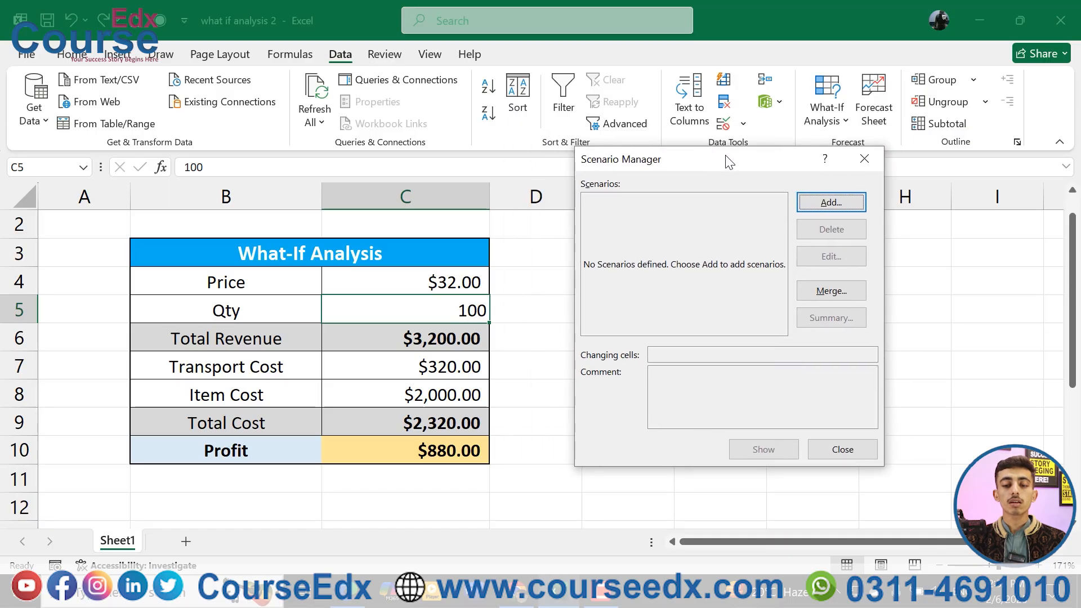
click(816, 205)
drag(644, 169, 648, 169)
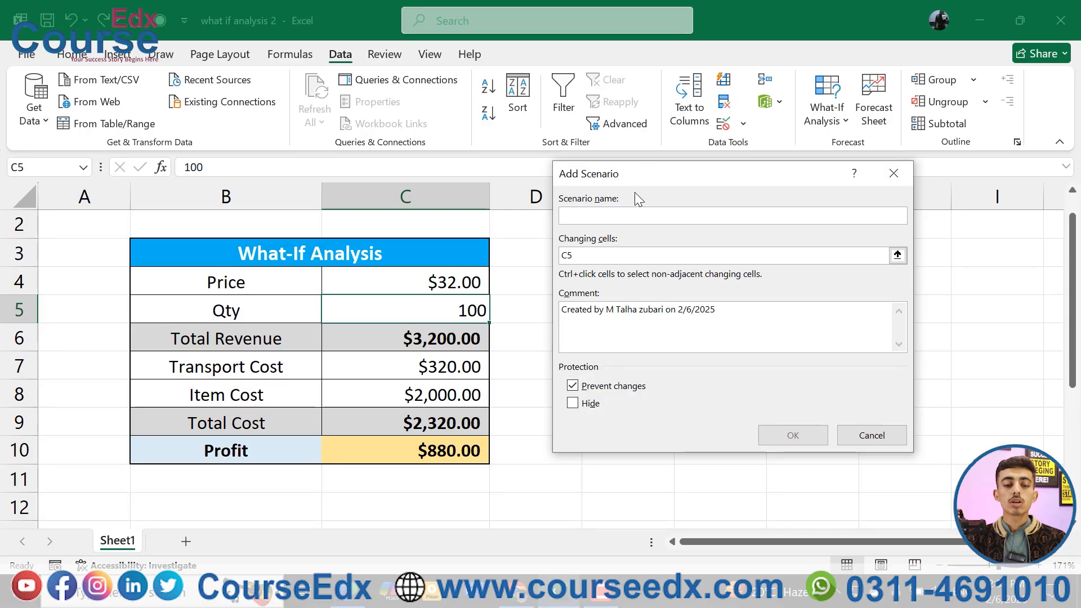
- Name the new scenario "200 Qty" and set its changing cell to the quantity cell $C$5
click(585, 219)
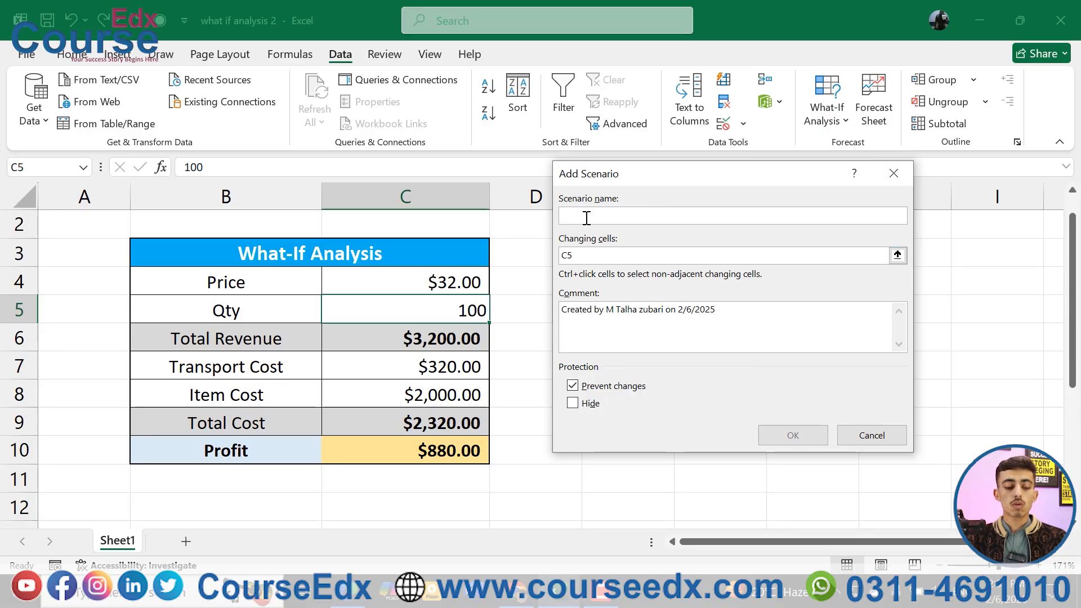
text(200)
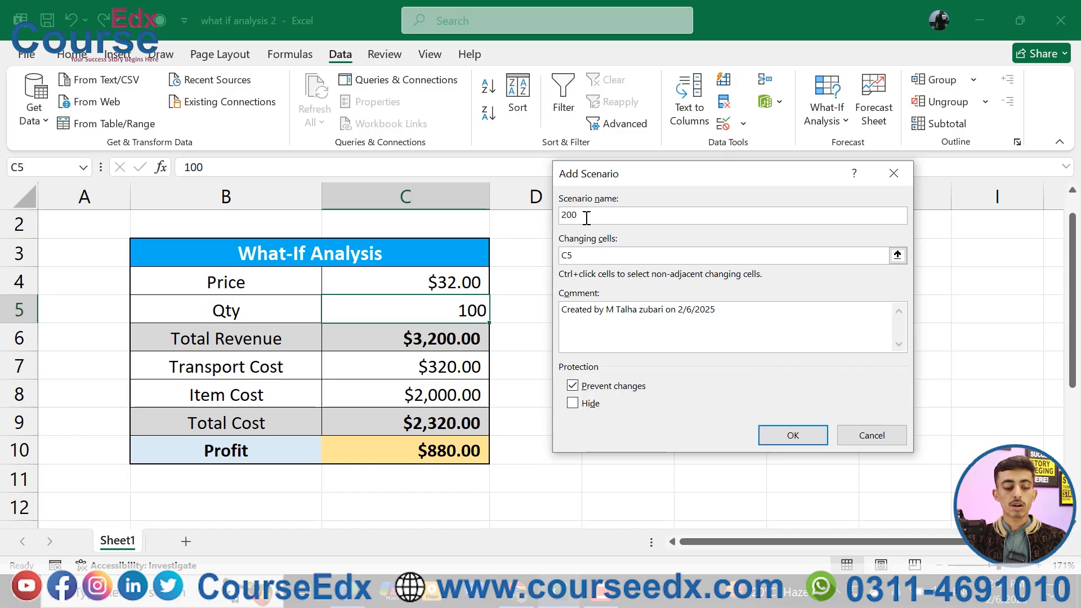
text( Qty)
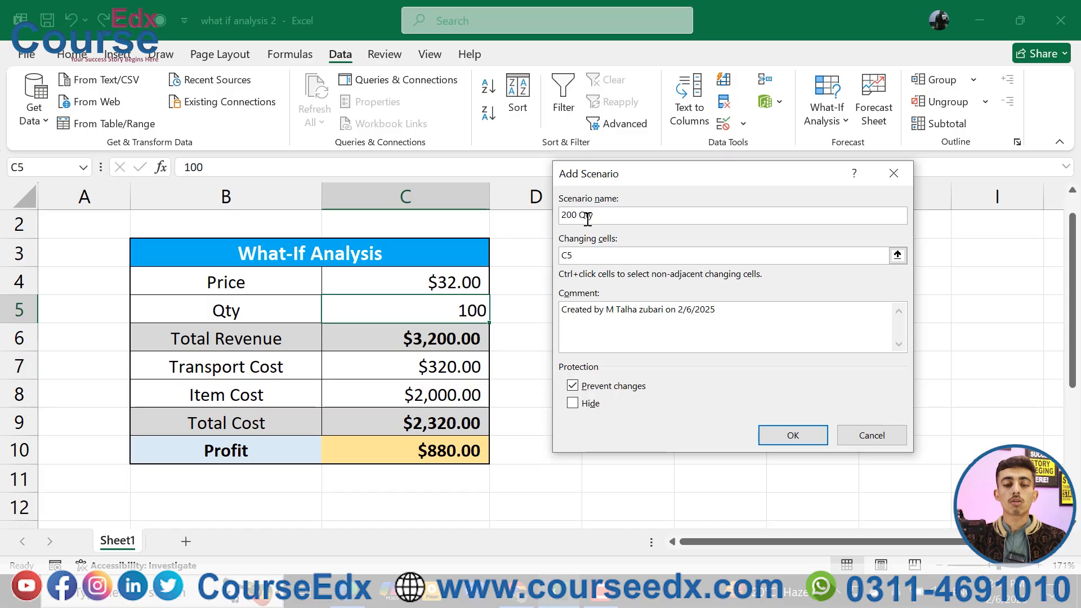
click(591, 254)
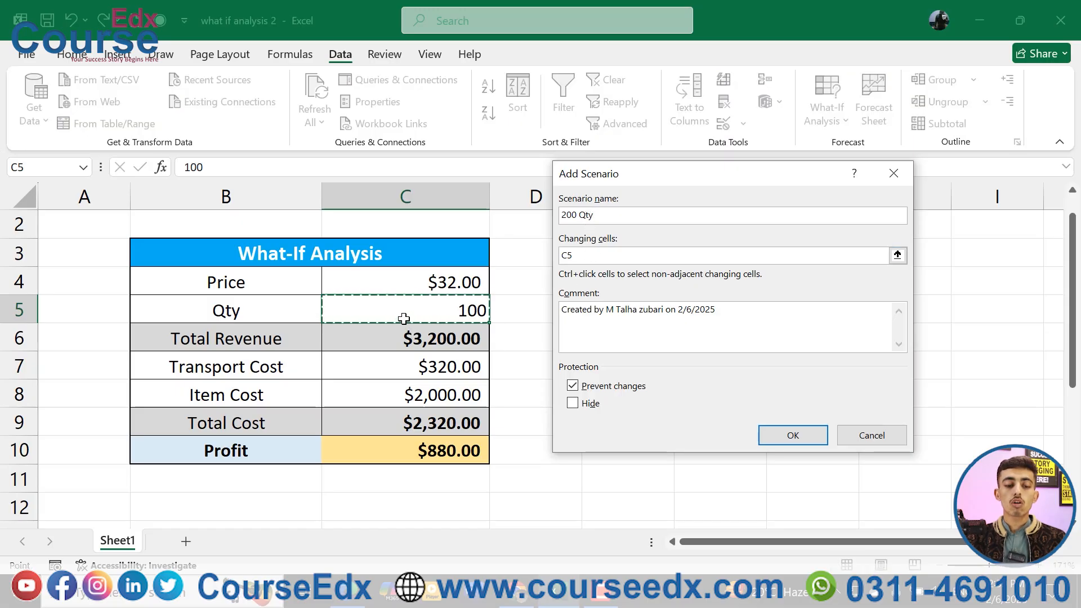
click(457, 309)
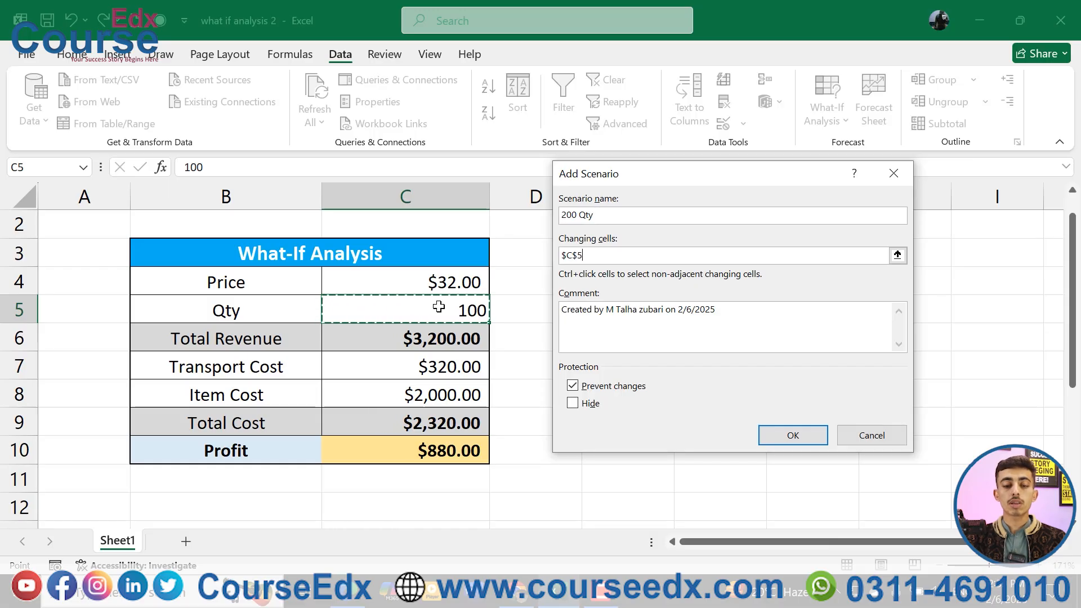
key(shift+Tab)
click(632, 211)
drag(721, 310, 551, 311)
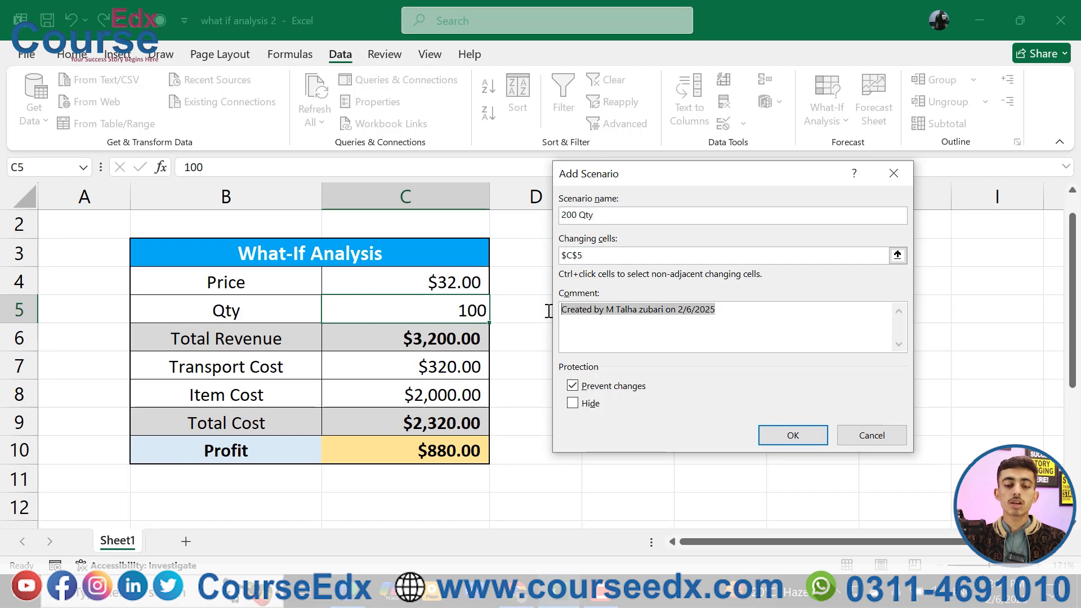
click(743, 314)
drag(723, 310, 567, 309)
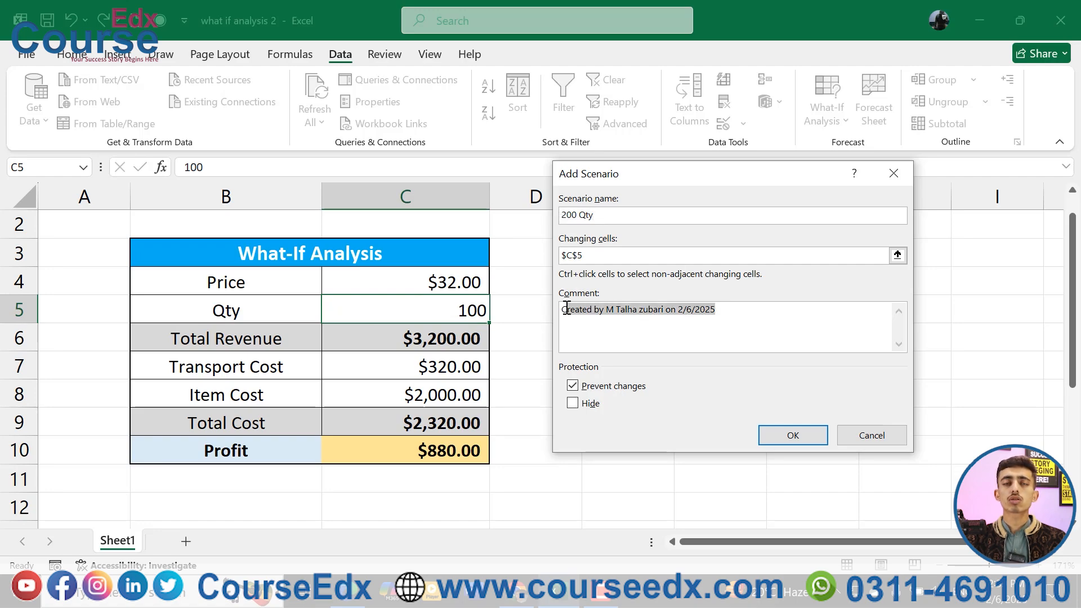
drag(666, 310, 597, 310)
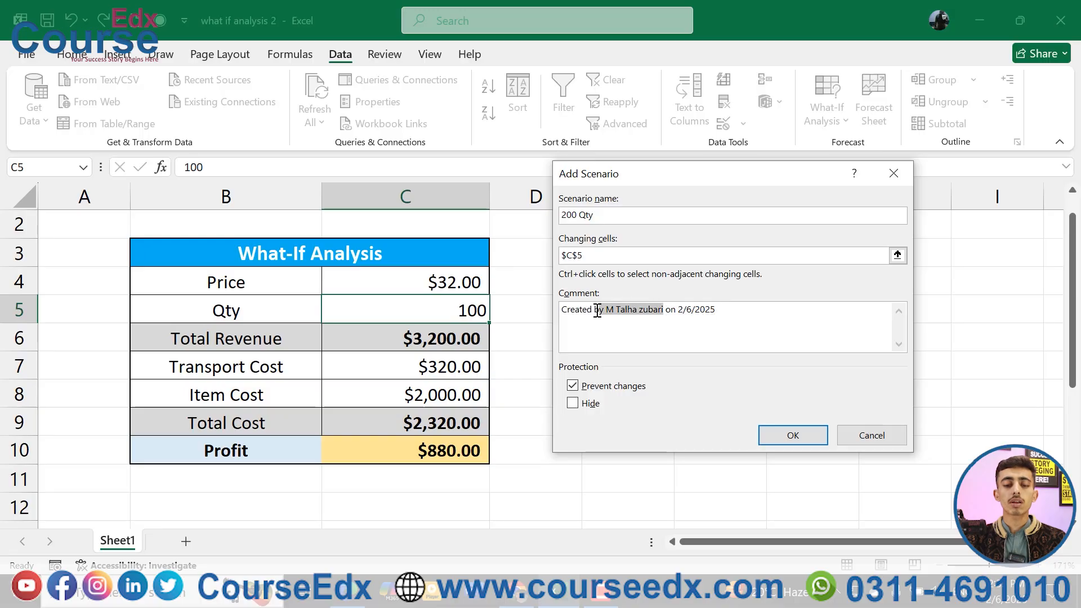
click(723, 315)
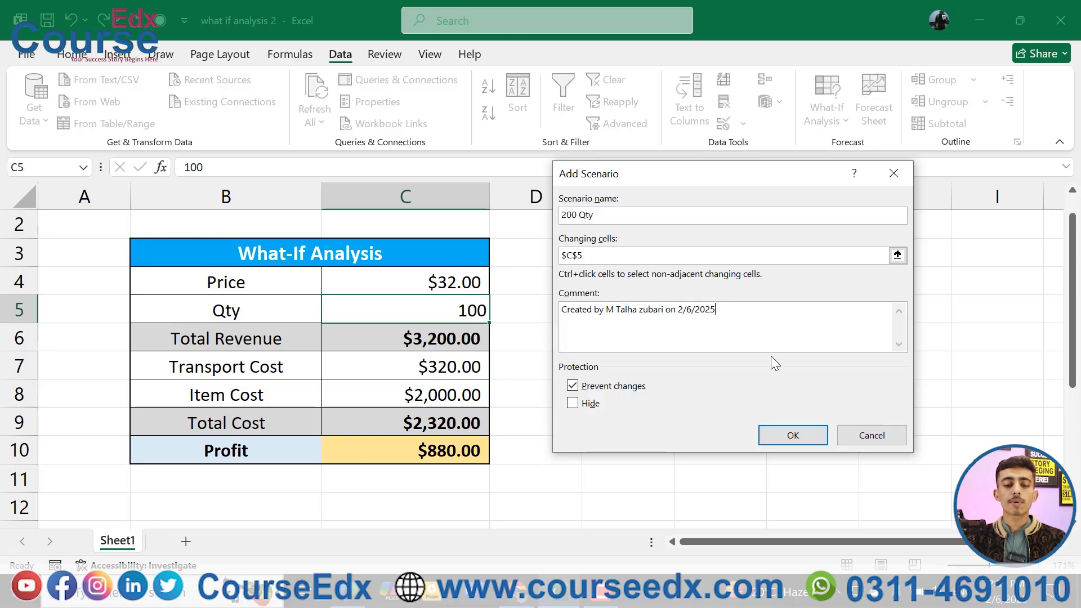
- Set the 200 Qty scenario's value for $C$5 to 200 and proceed to adding another scenario
click(782, 431)
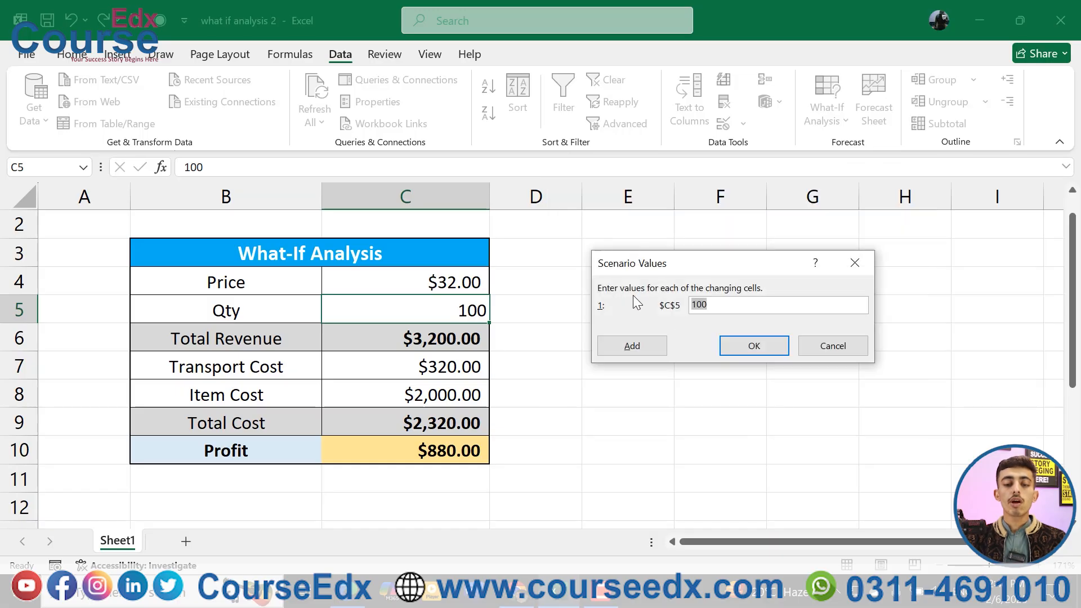
click(717, 304)
drag(717, 304, 688, 304)
text(2)
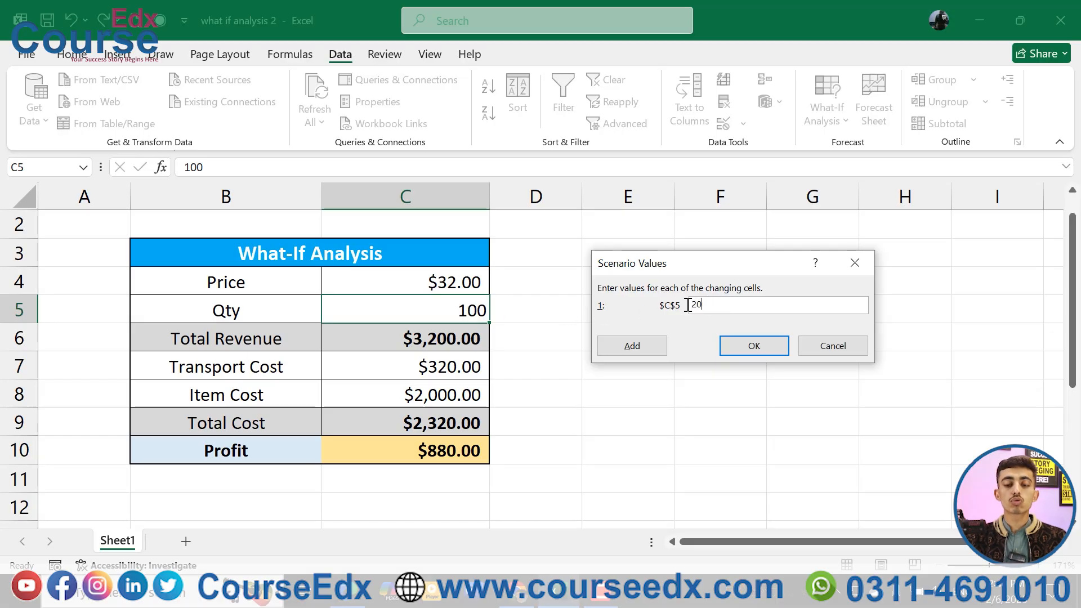
click(650, 339)
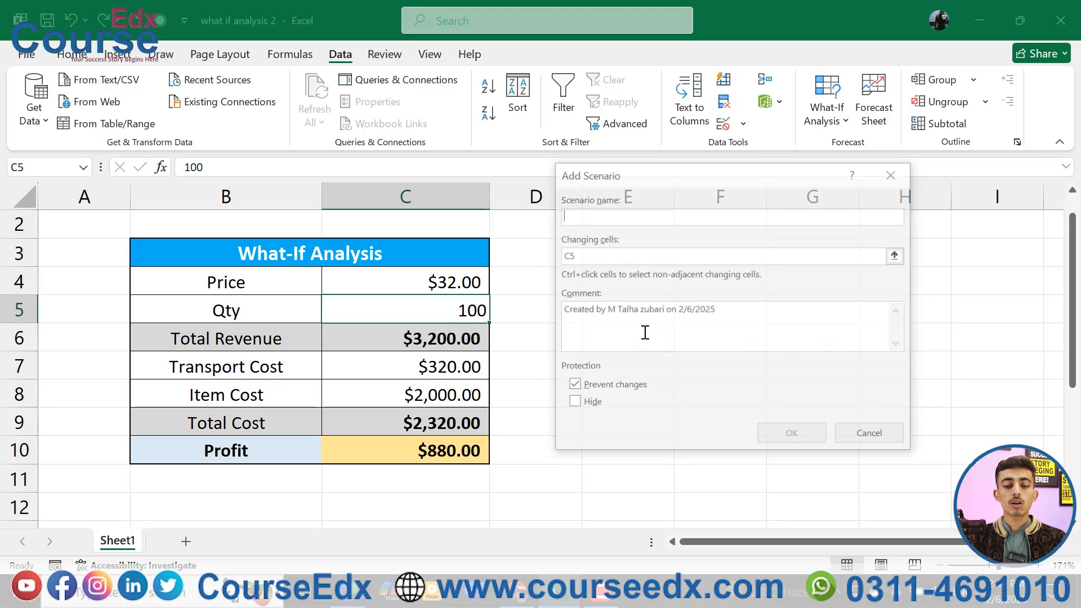
- Create a scenario named "300 Qty" with changing cell C5 and a value of 300
click(589, 216)
text(300 Qty)
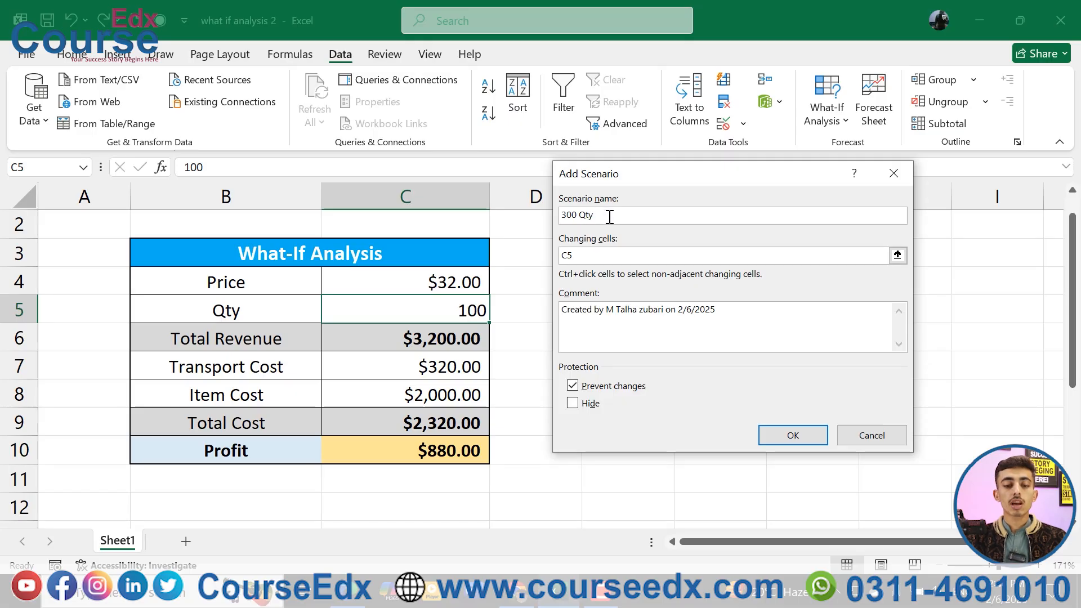
click(576, 256)
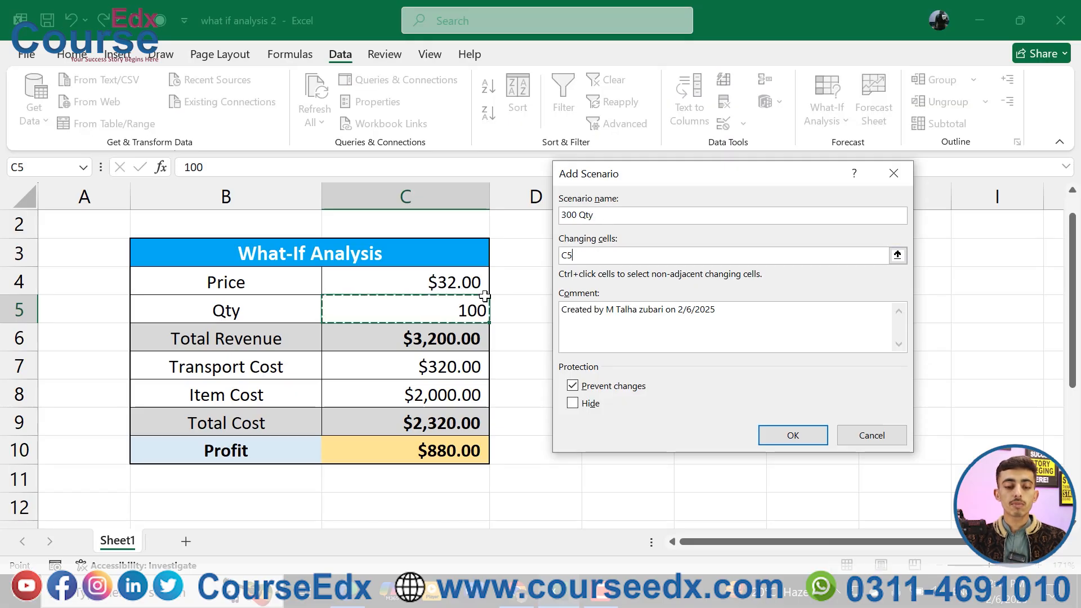
click(778, 432)
click(738, 303)
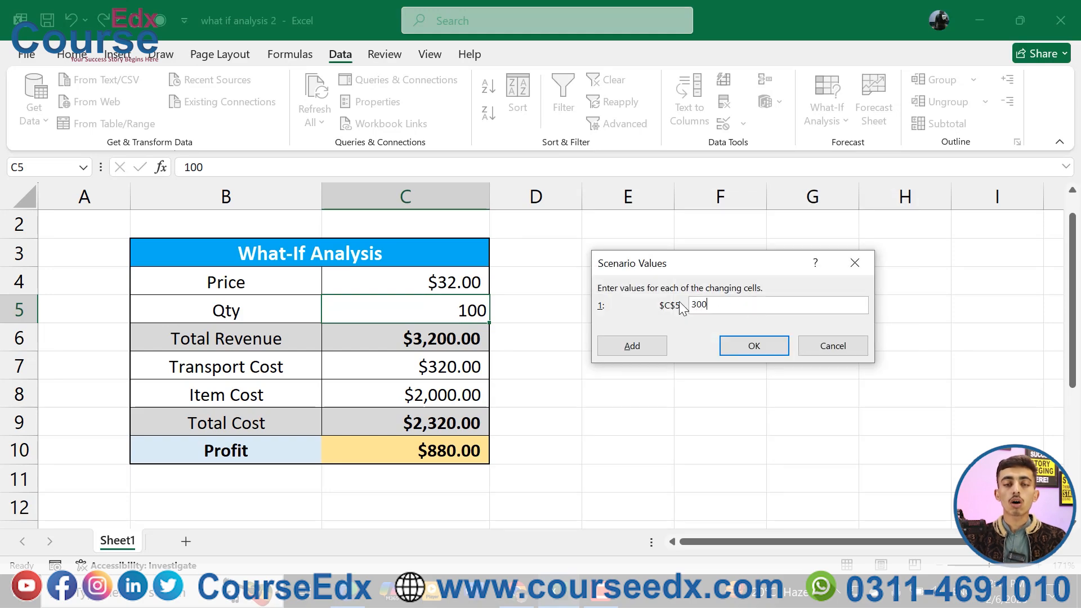
click(731, 343)
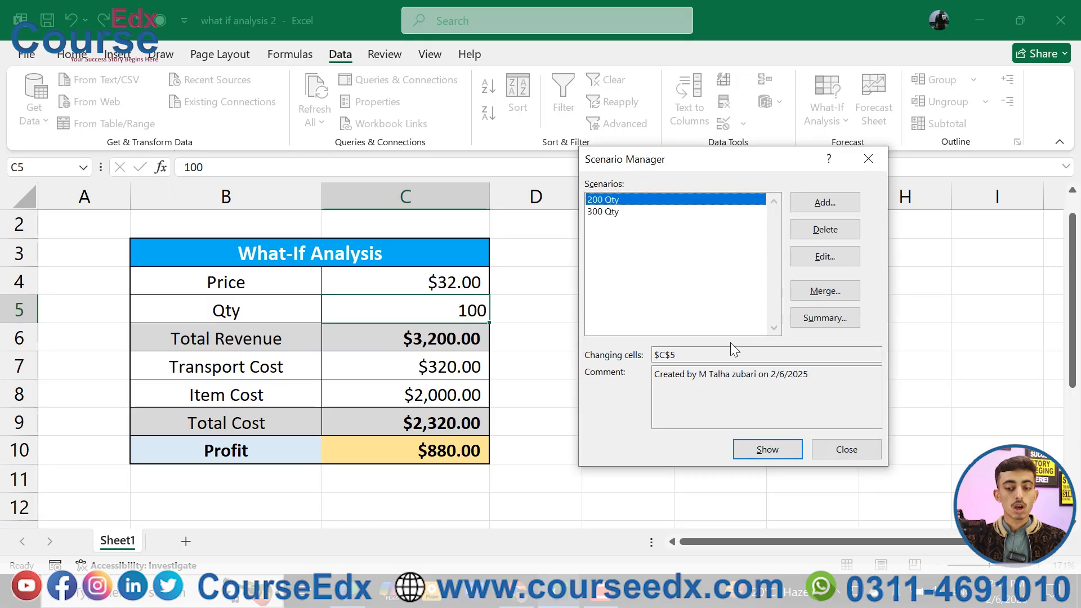
- Add a scenario named "400 Qty" with changing cell C5 and a value of 400
click(820, 204)
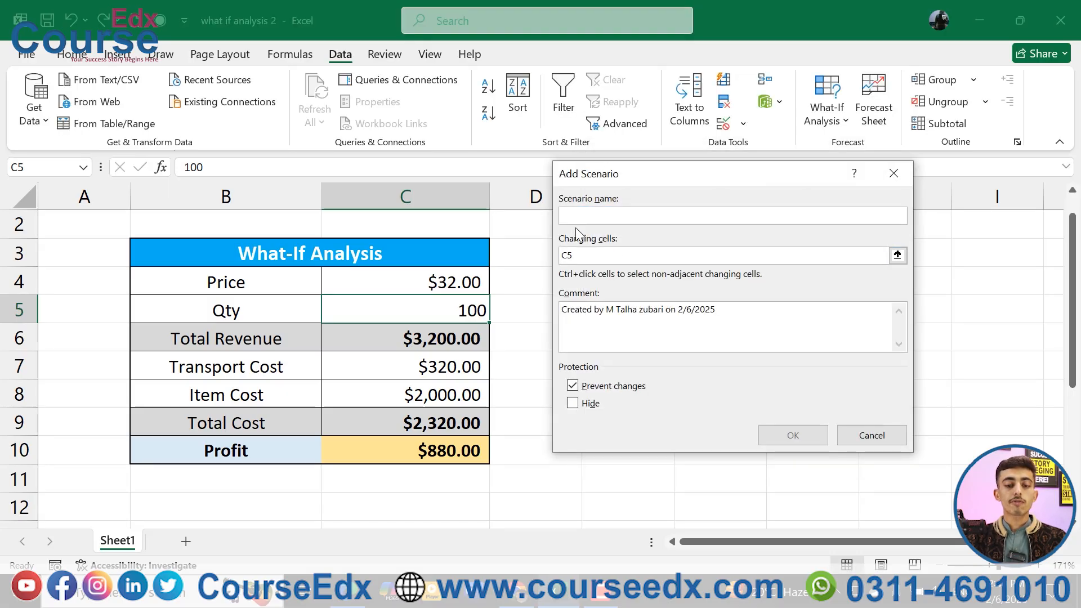
text(400 Qty)
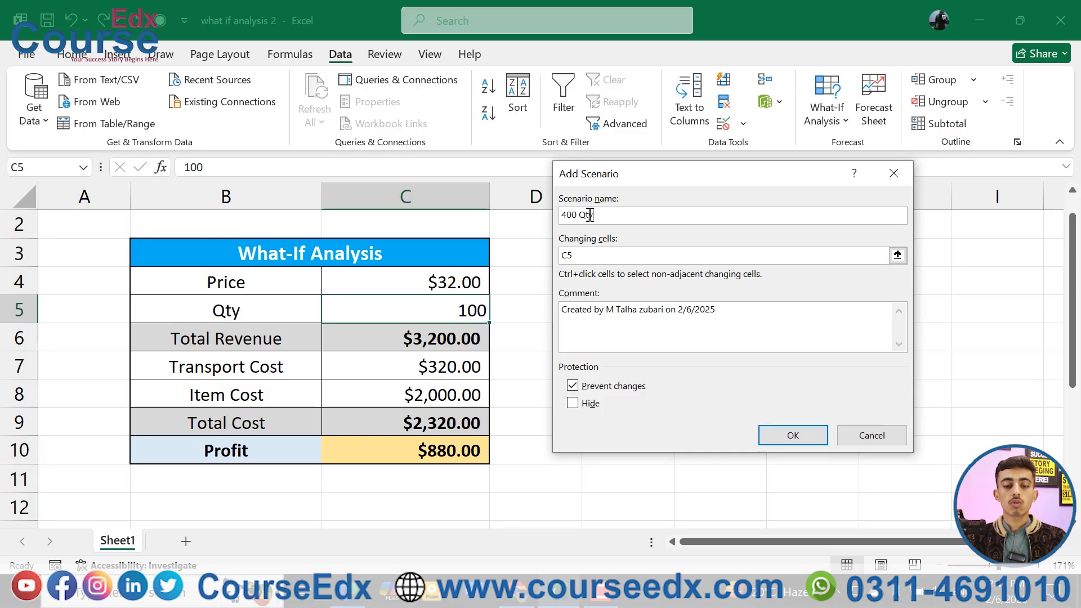
click(598, 255)
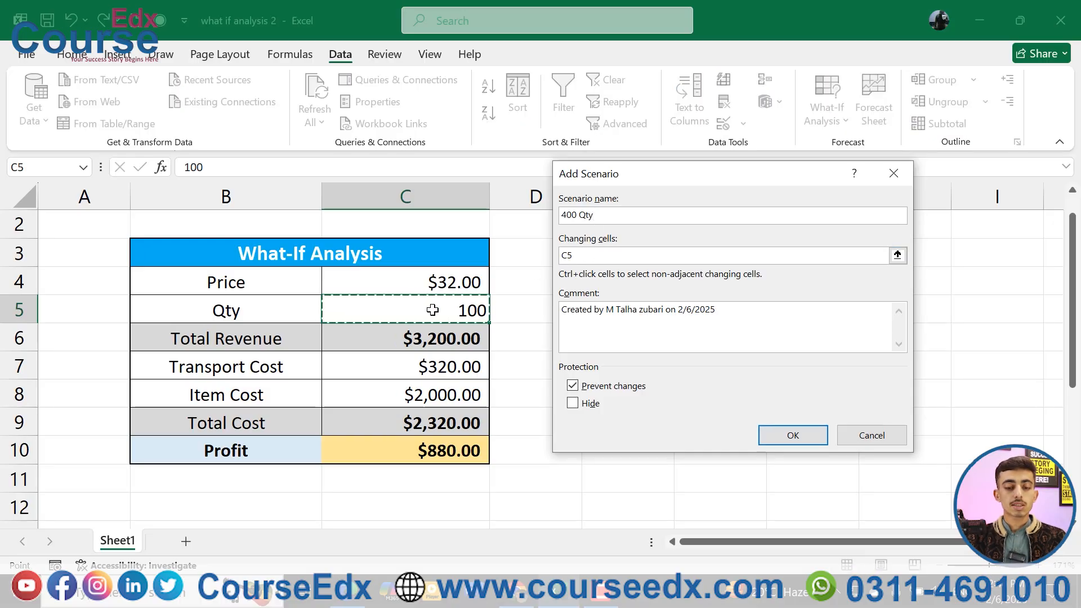
click(775, 435)
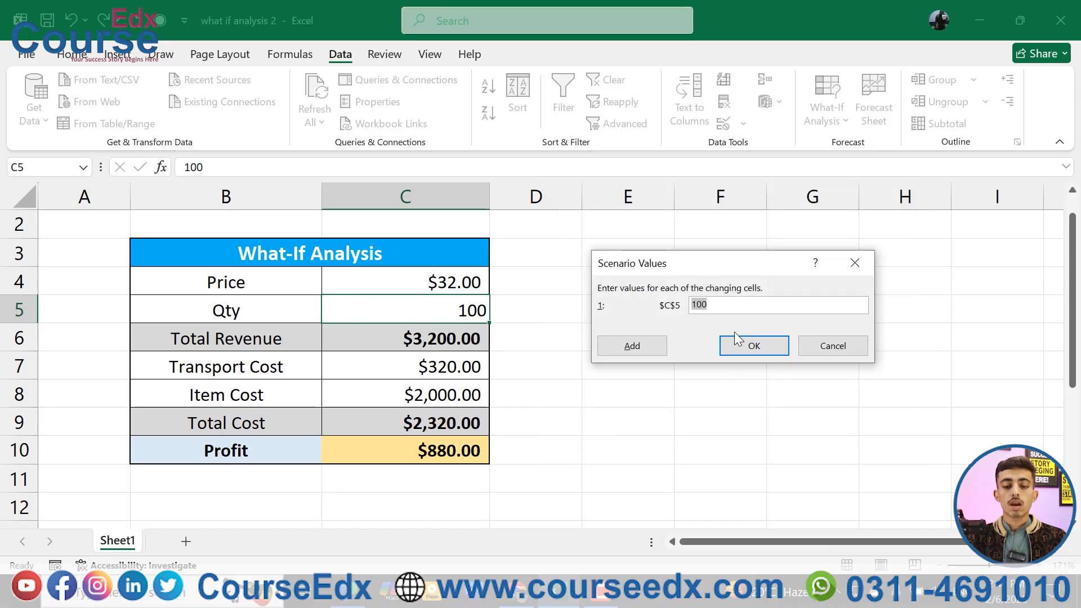
text(40)
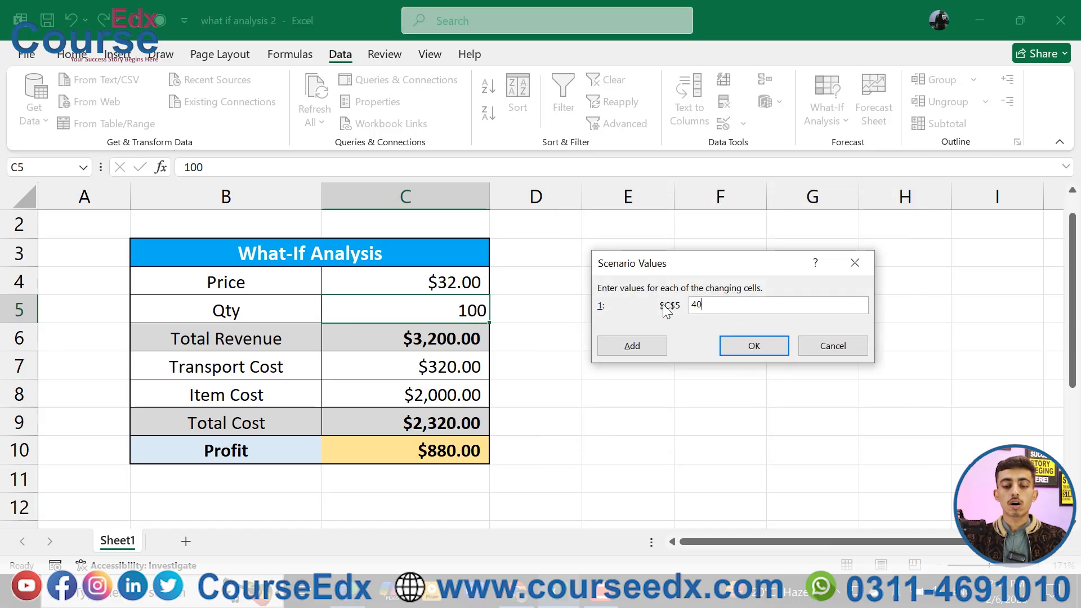
click(741, 345)
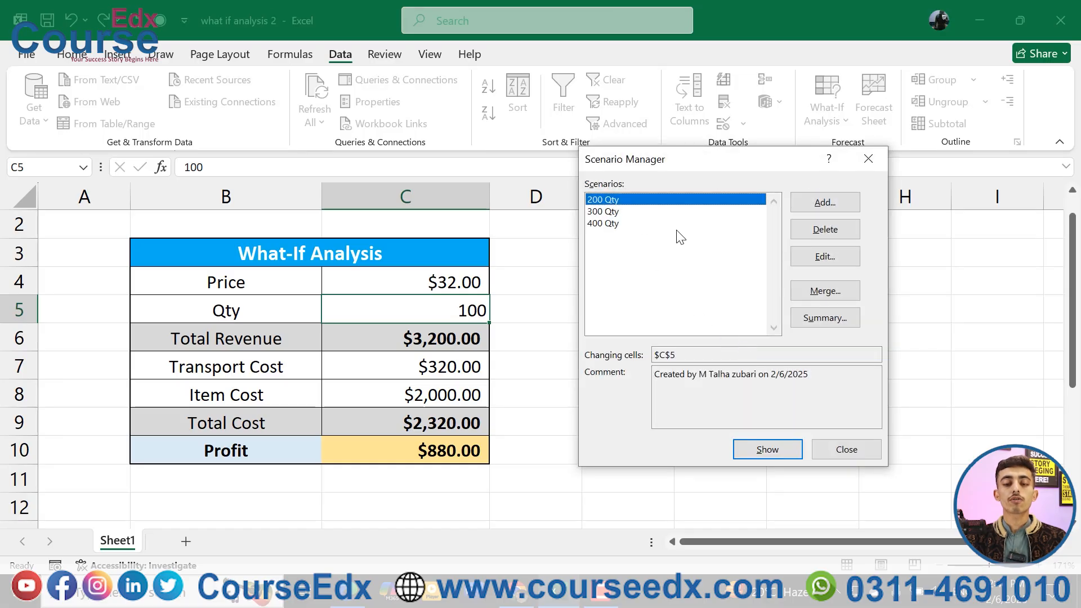
- Add a scenario named "500 Qty" with changing cell C5 and a value of 500
click(817, 205)
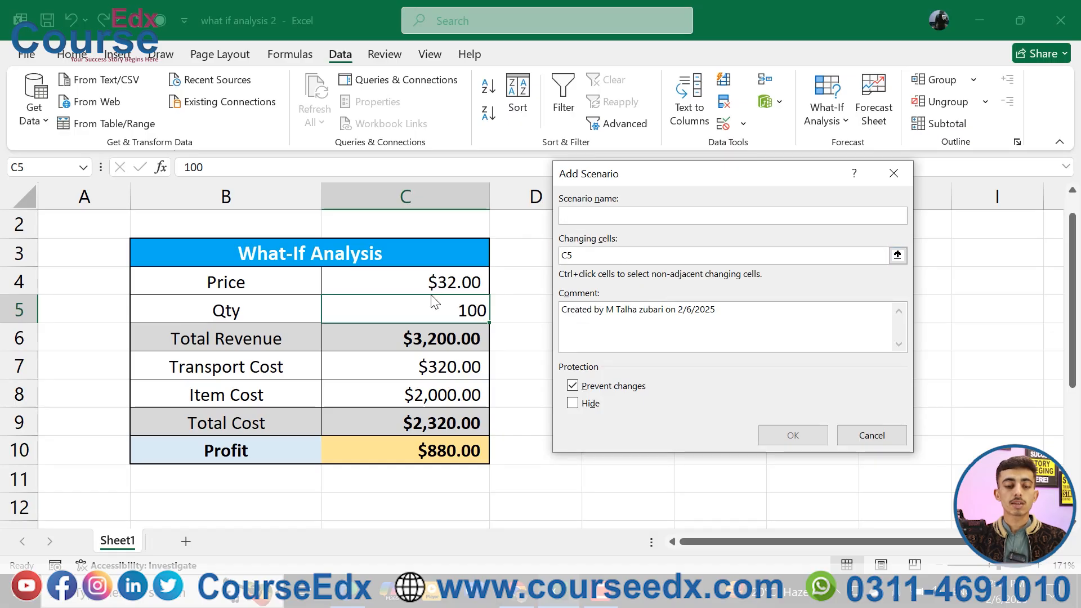
text(500 Qty)
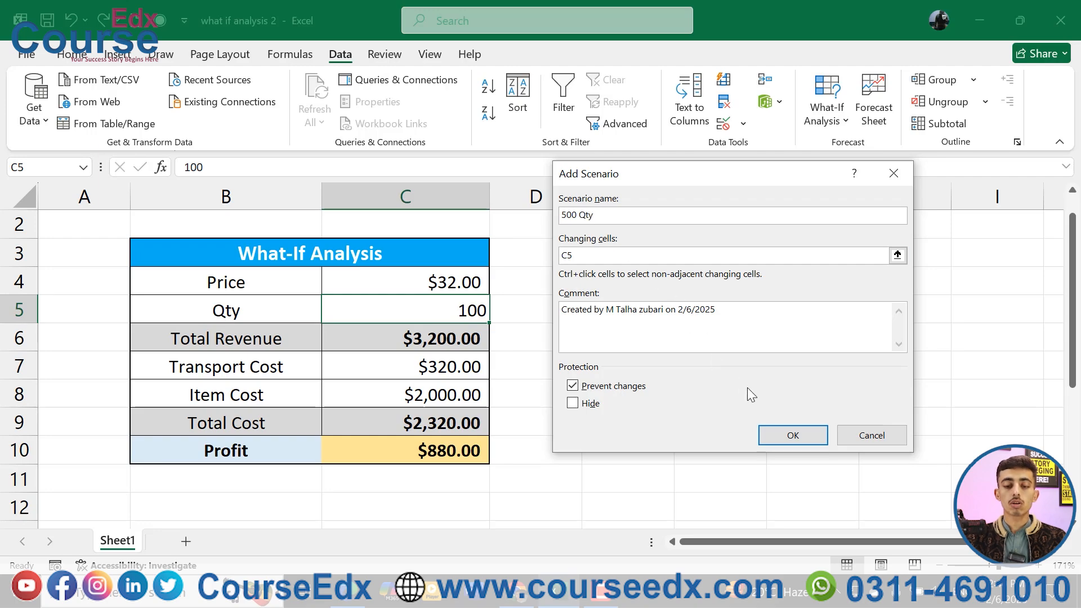
click(788, 435)
text(500)
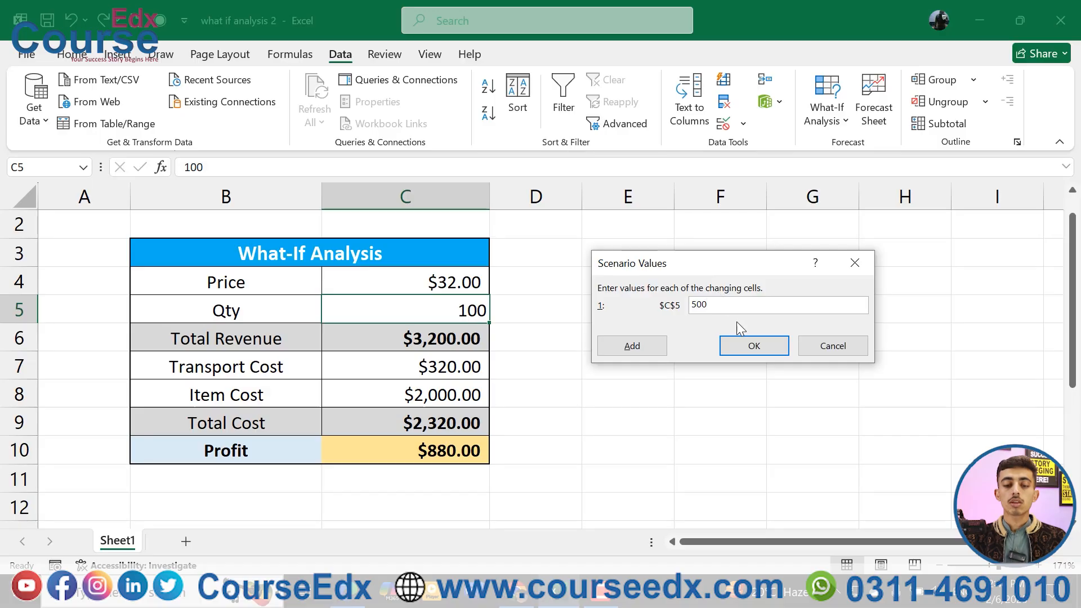
click(752, 346)
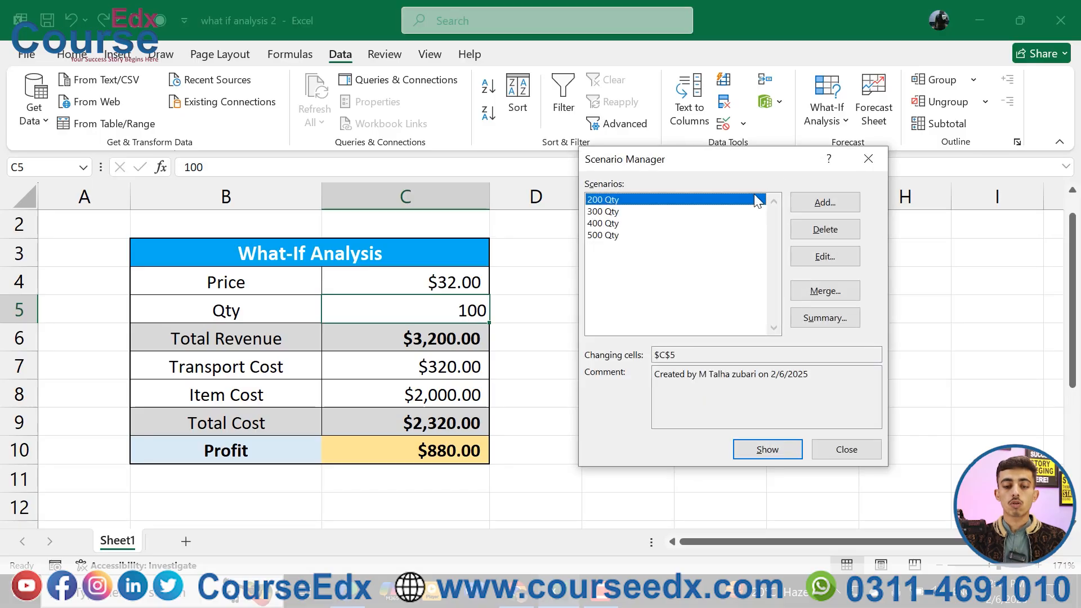
- Add a scenario named "600 Qty" with changing cell C5 and a value of 600
click(810, 203)
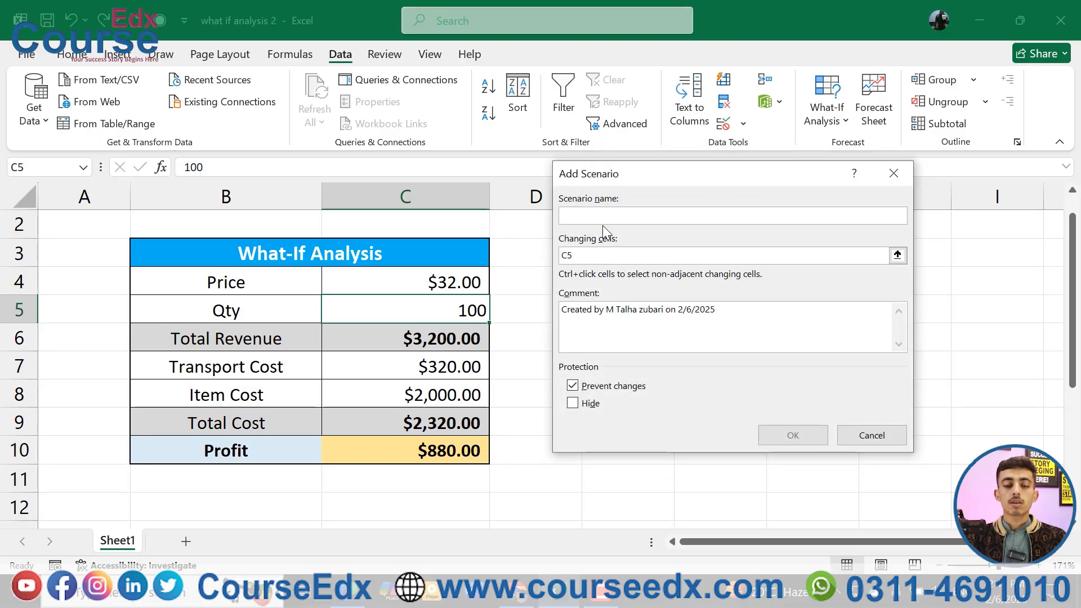
text(600 Qty)
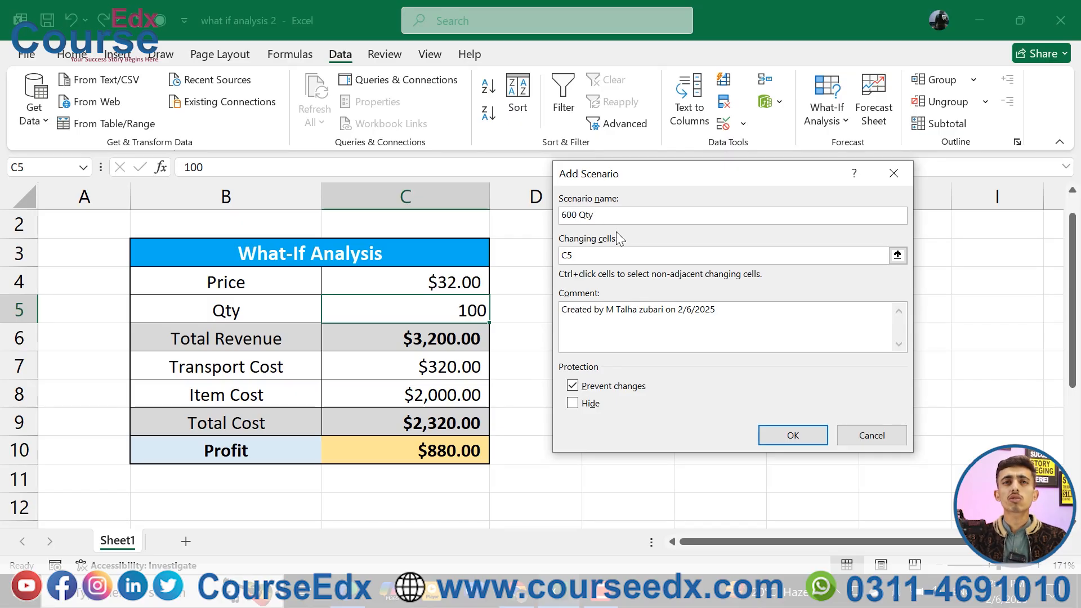
click(630, 254)
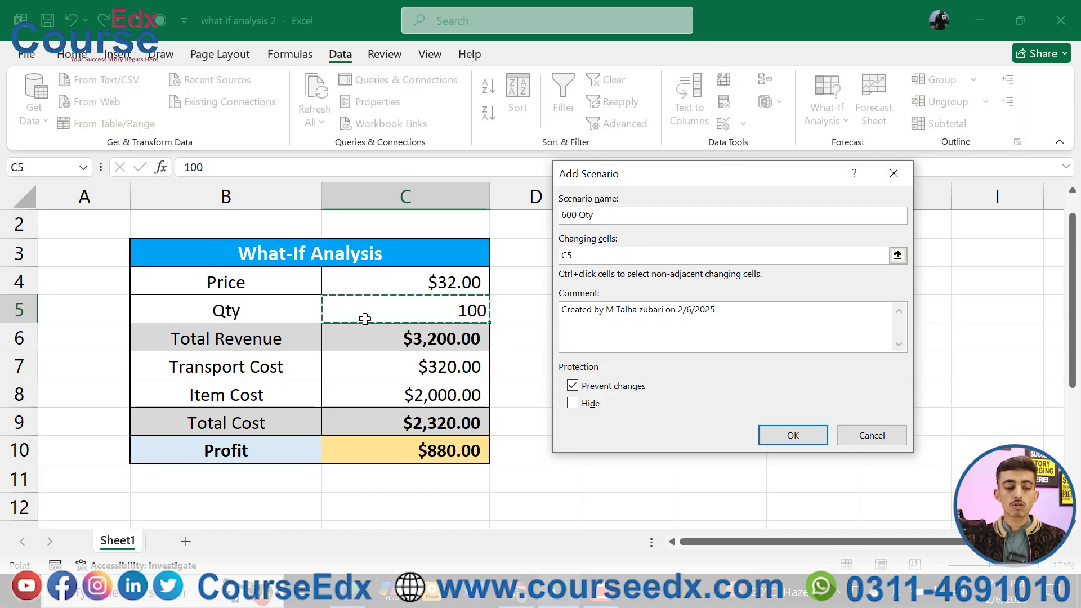
click(779, 434)
text(600)
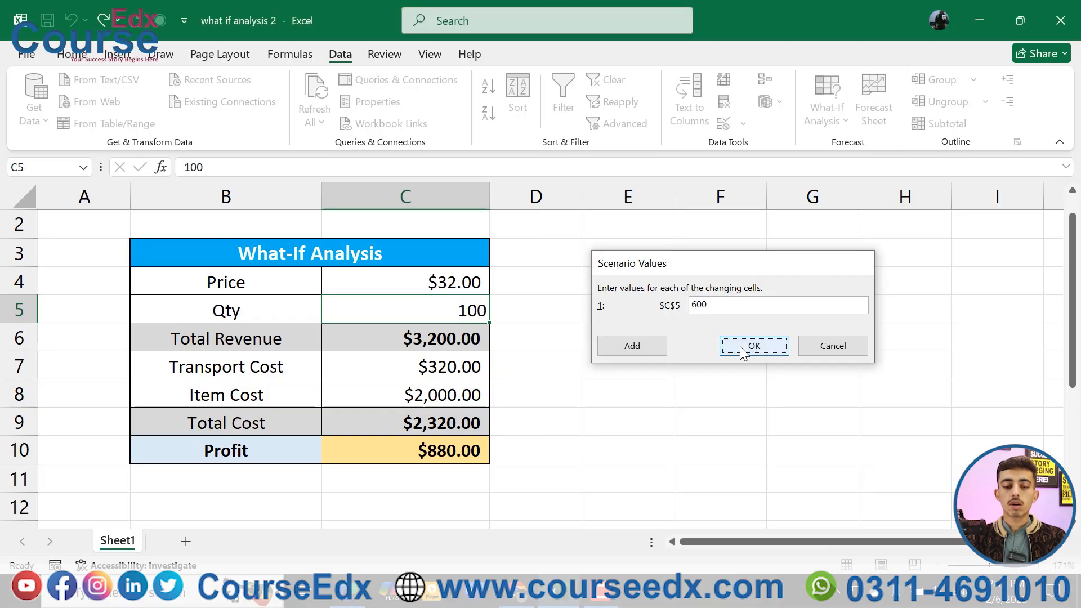
click(740, 346)
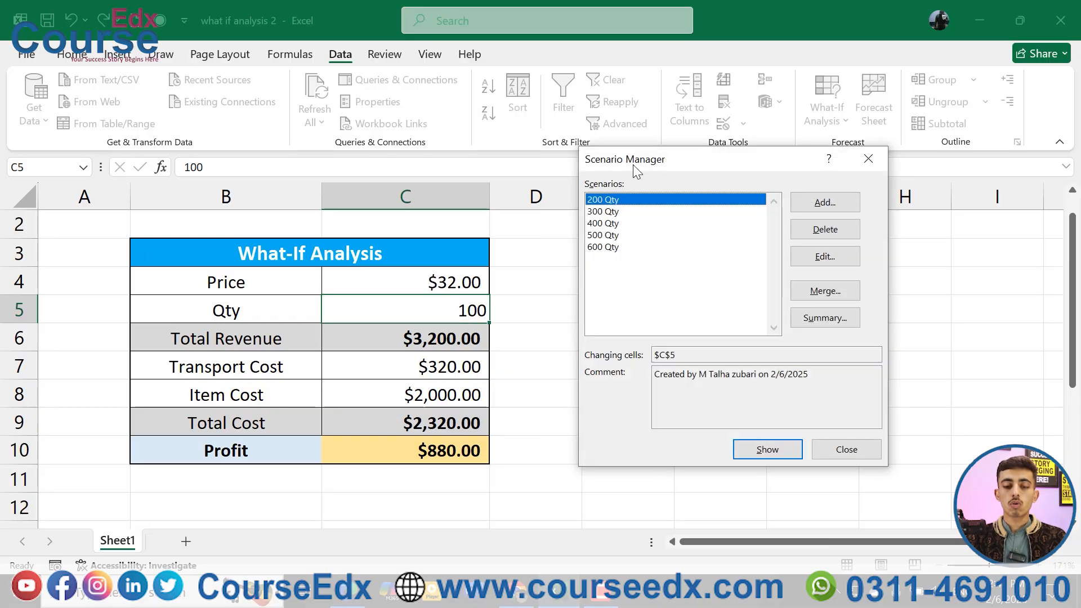
- Add a scenario named "700 Qty" with changing cell C5 and a value of 700
click(821, 209)
text(700 Qty)
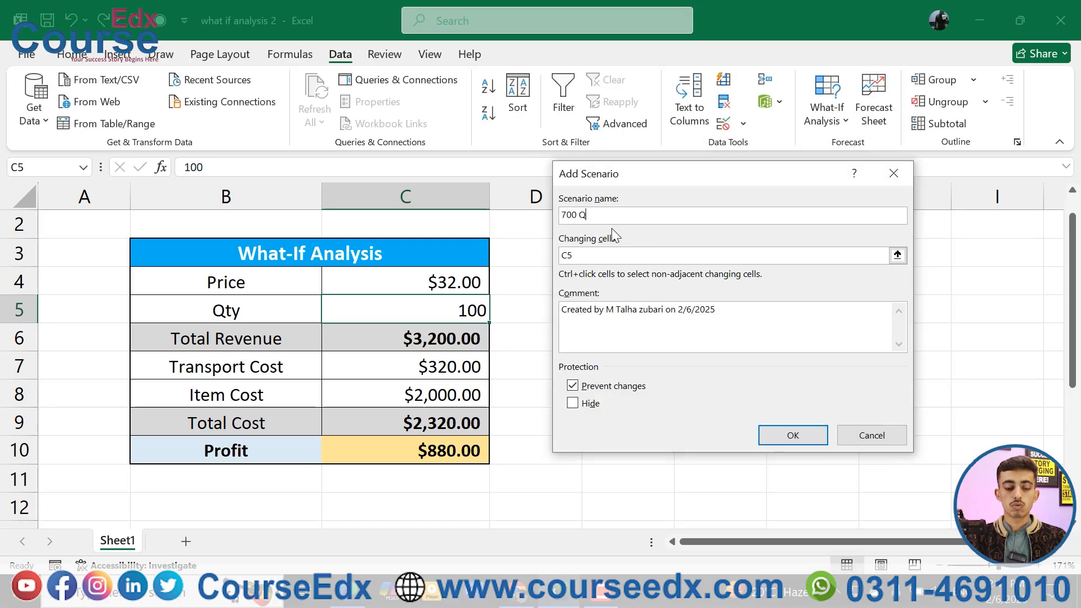
click(608, 257)
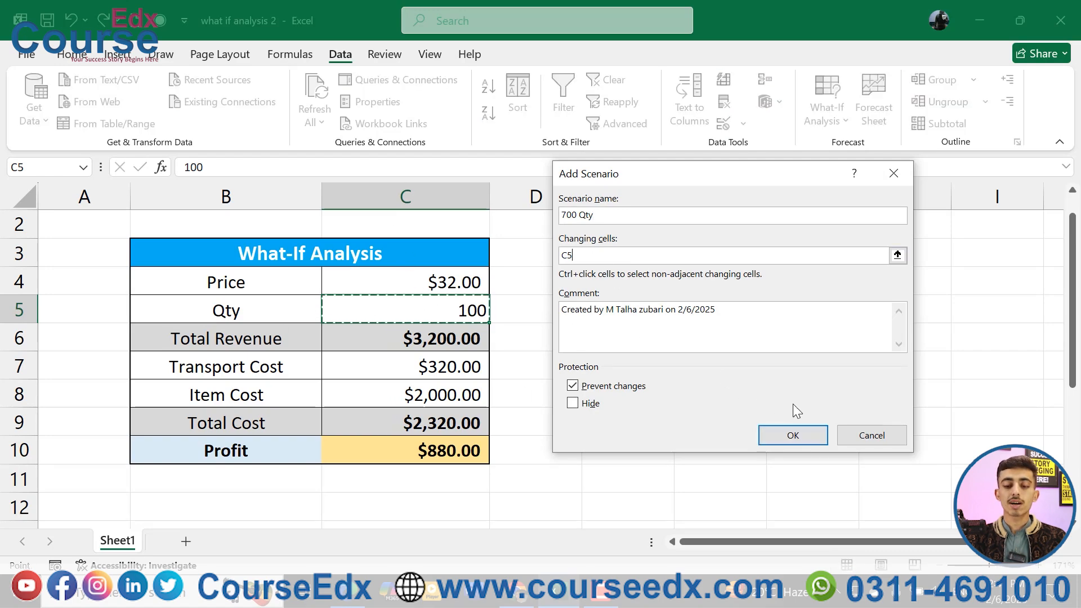
click(793, 435)
text(7)
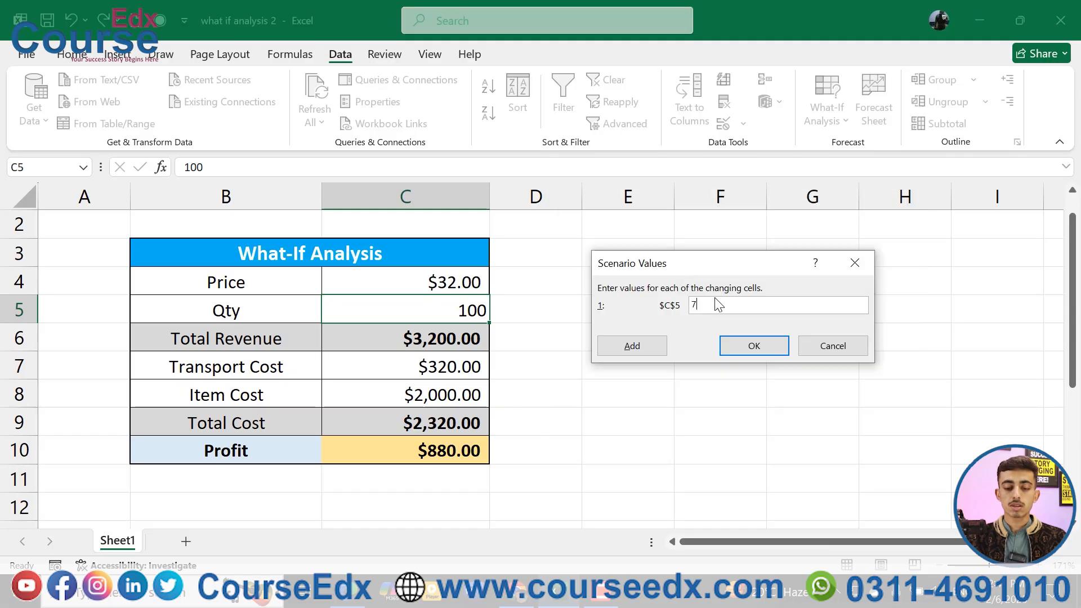
text(00)
click(741, 350)
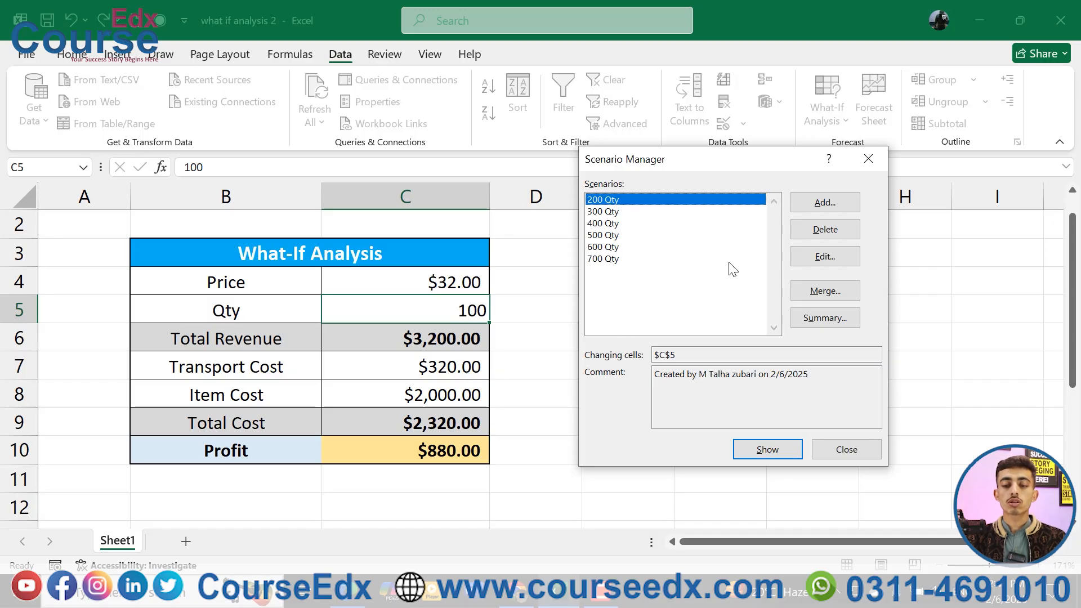
- Show the 200 Qty, 300 Qty and 400 Qty scenarios in turn to compare their effect on profit
click(765, 447)
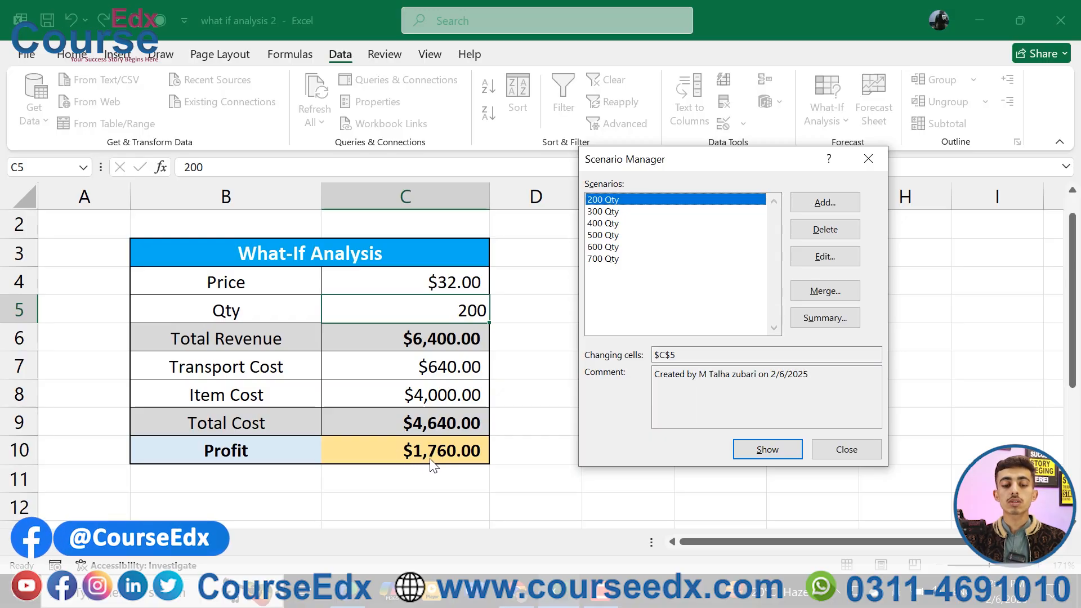
click(615, 213)
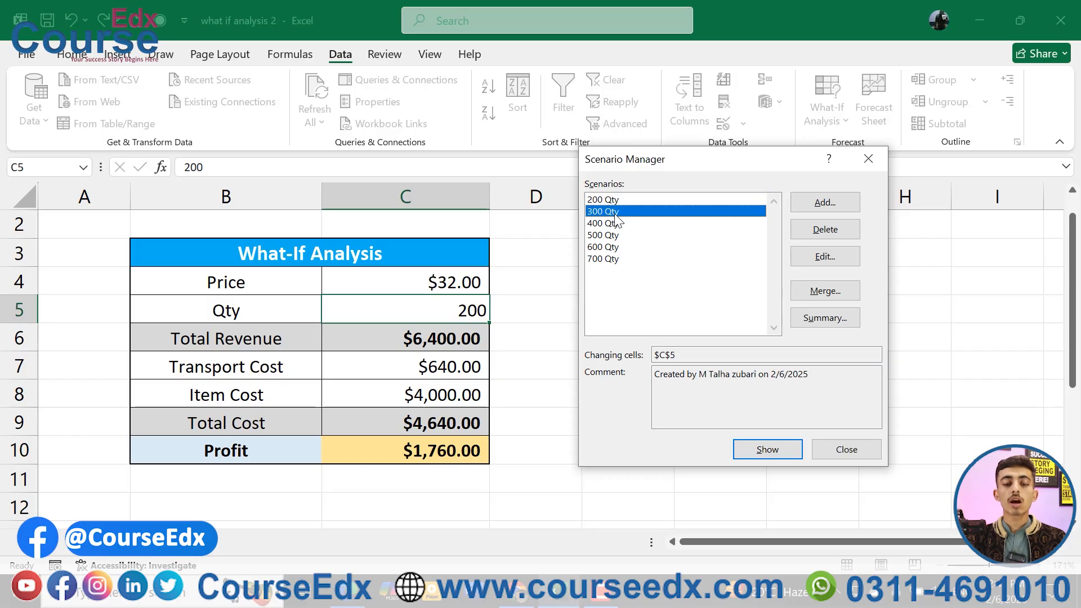
click(768, 448)
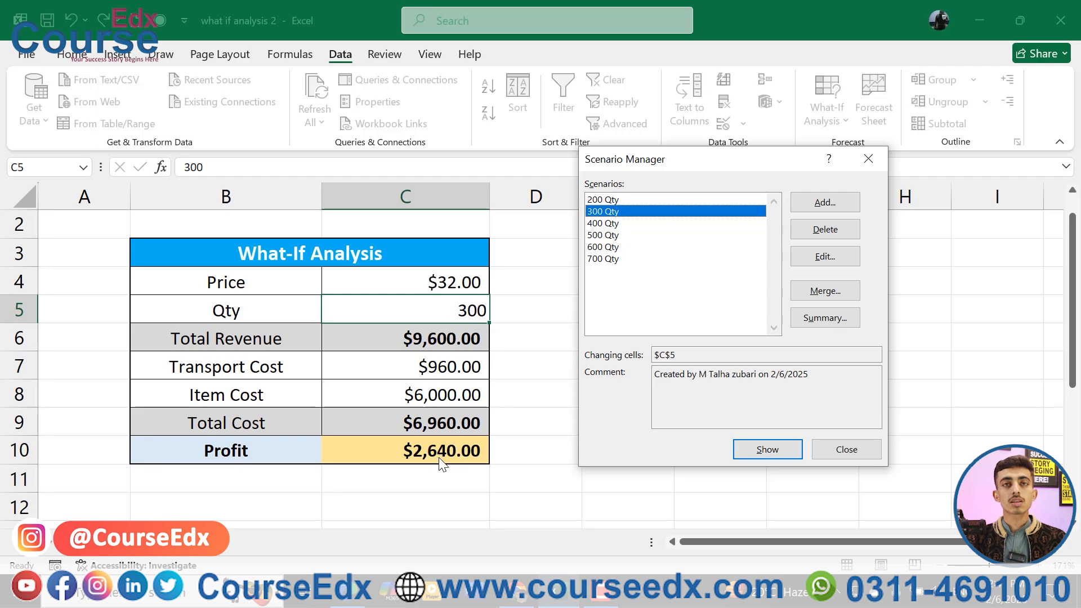
click(606, 225)
click(761, 449)
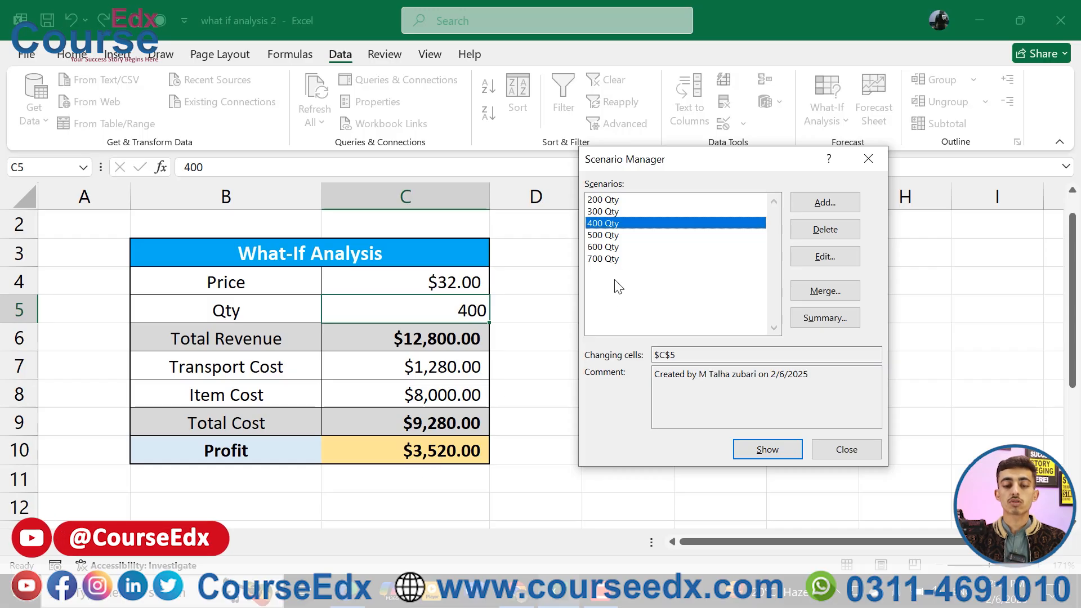
- Show the 500 Qty and 700 Qty scenarios in the table, and reselect 200 Qty in the scenario list
click(609, 237)
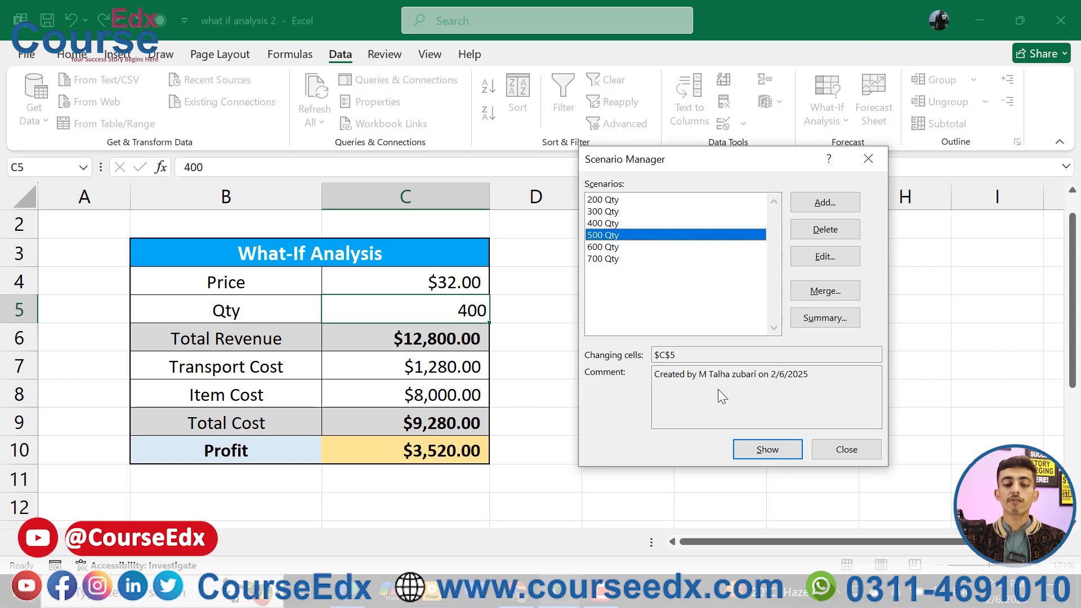
click(760, 443)
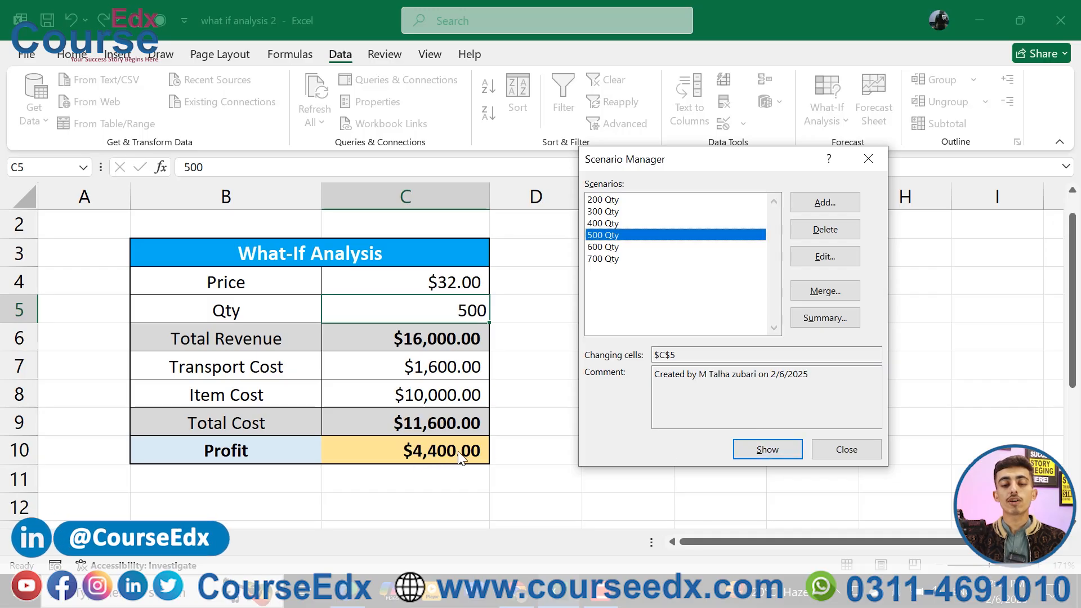
click(612, 259)
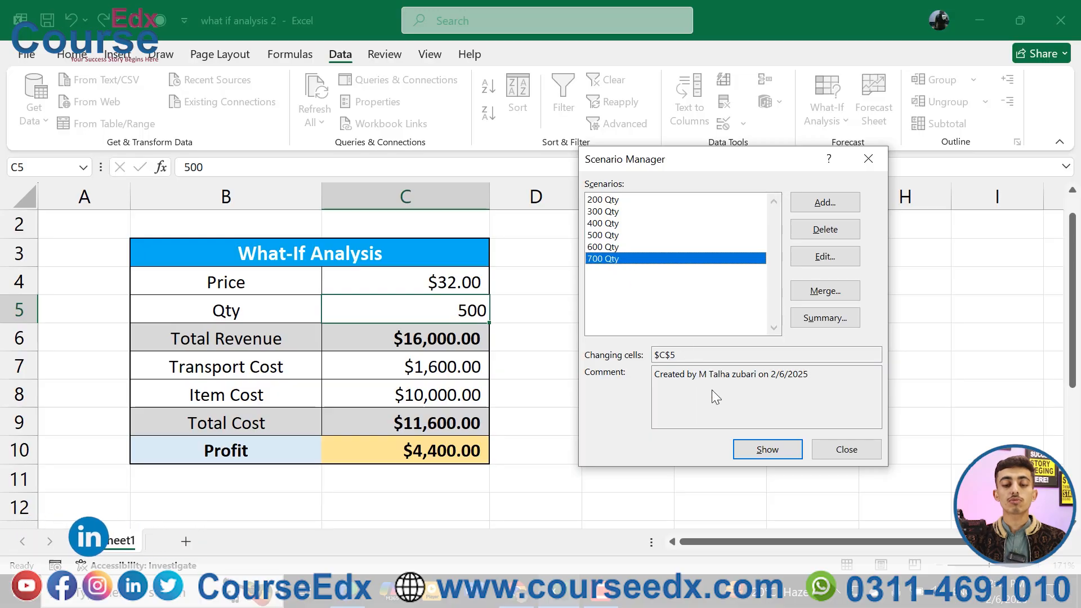
click(765, 447)
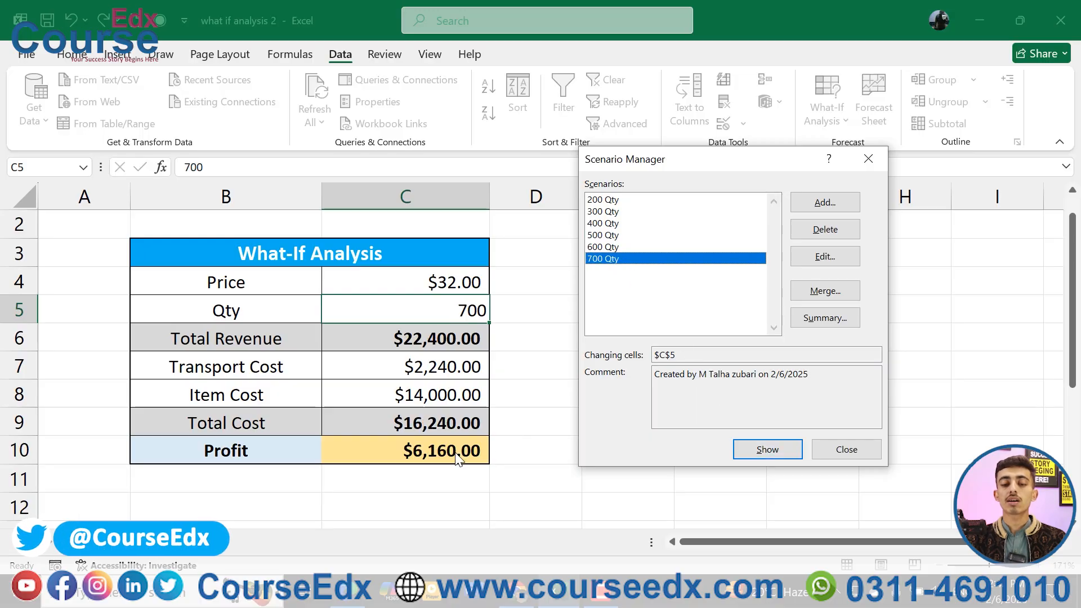
click(602, 201)
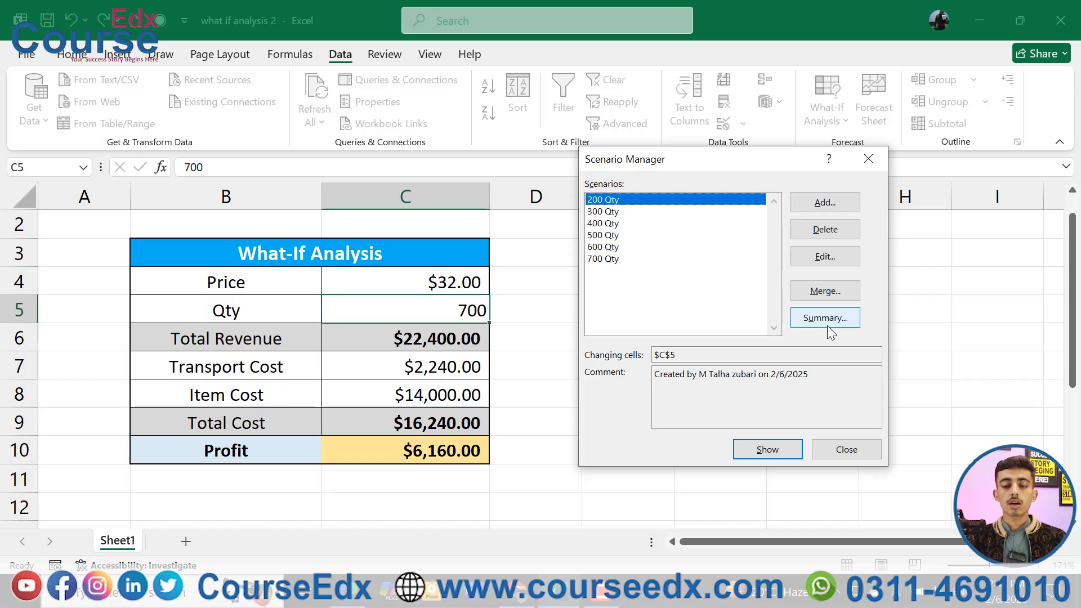
- Review the changing cell and value in the edit settings of the 200 Qty scenario
click(810, 262)
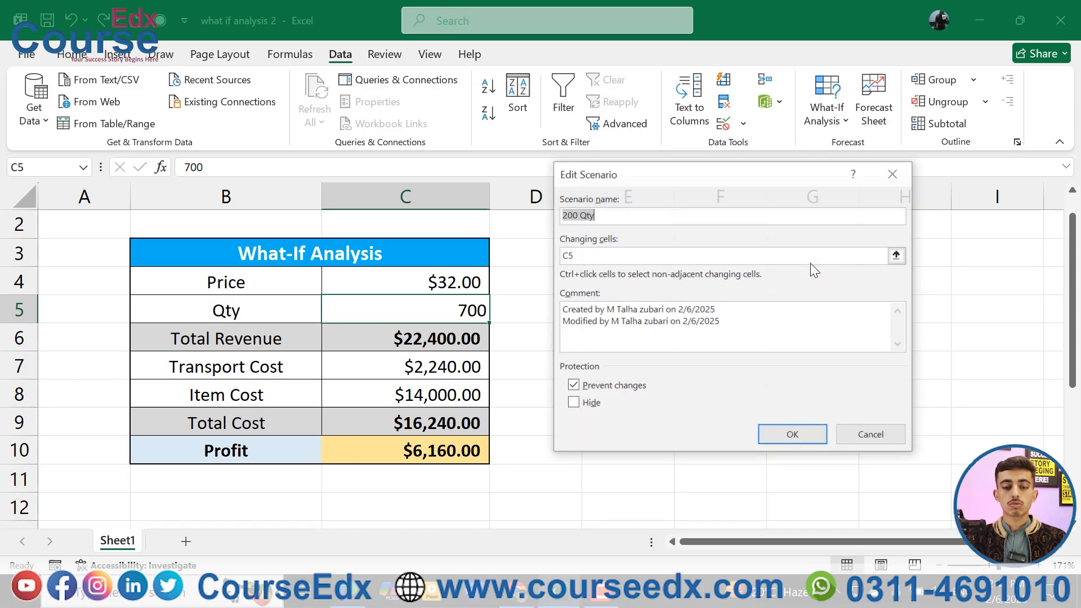
click(798, 436)
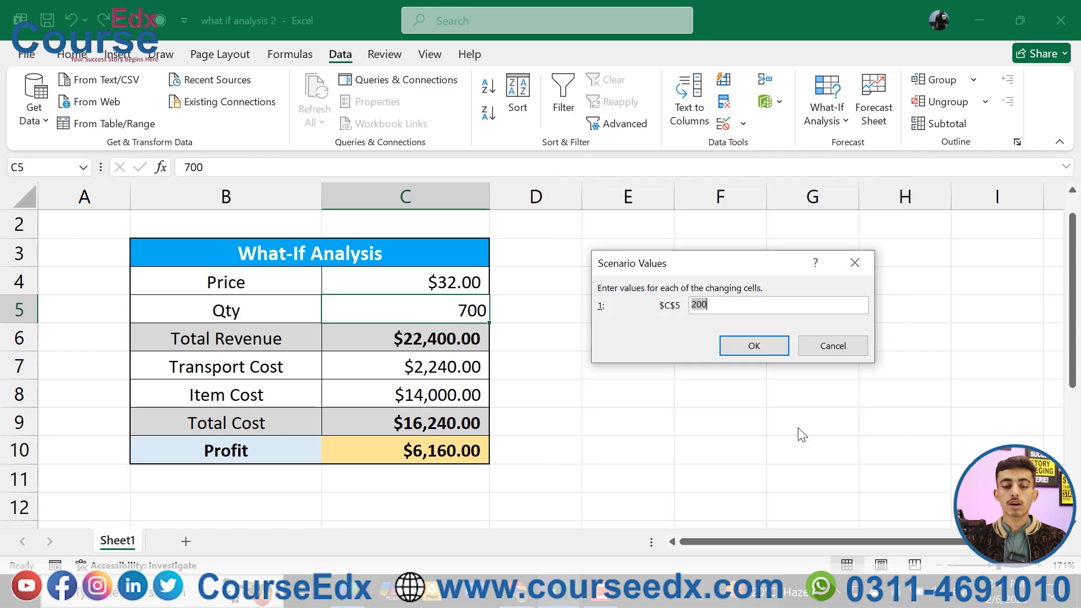
click(751, 345)
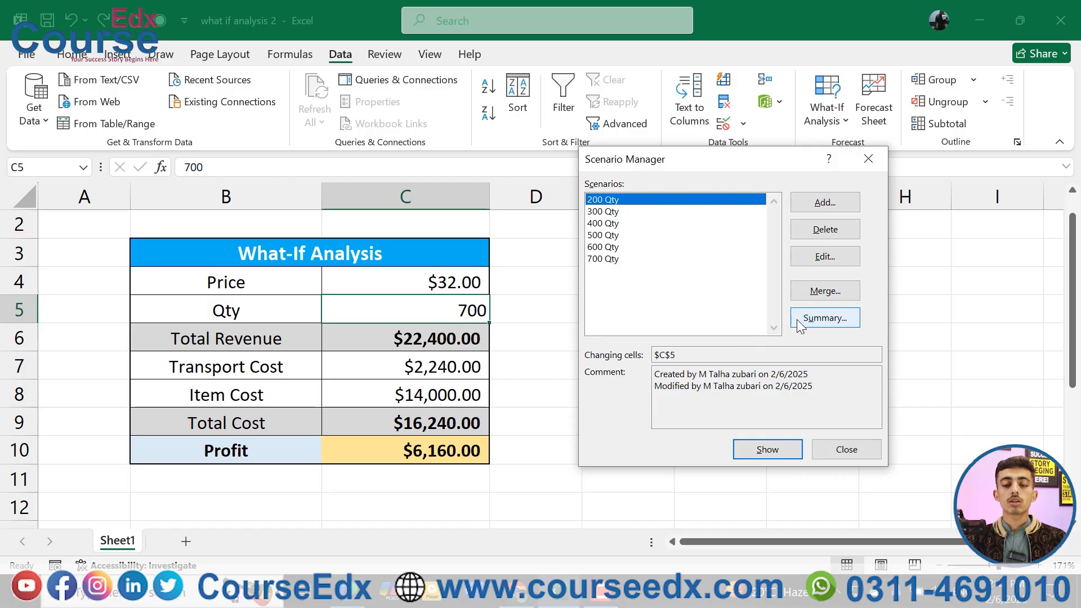
- Add a scenario named "800 Qty" with changing cell C5 and a value of 800
click(806, 210)
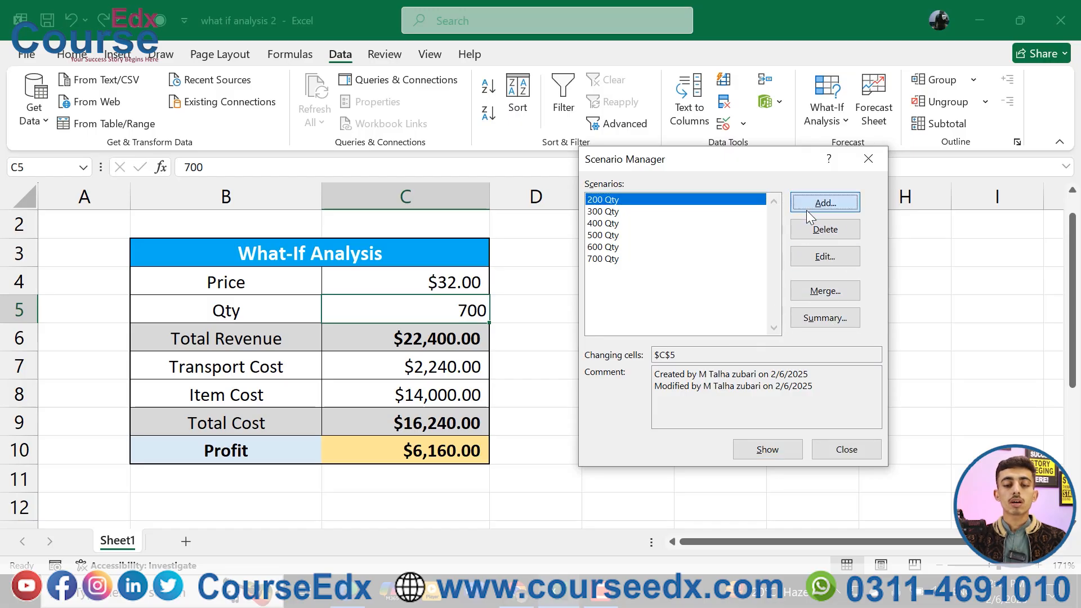
text(800 Q)
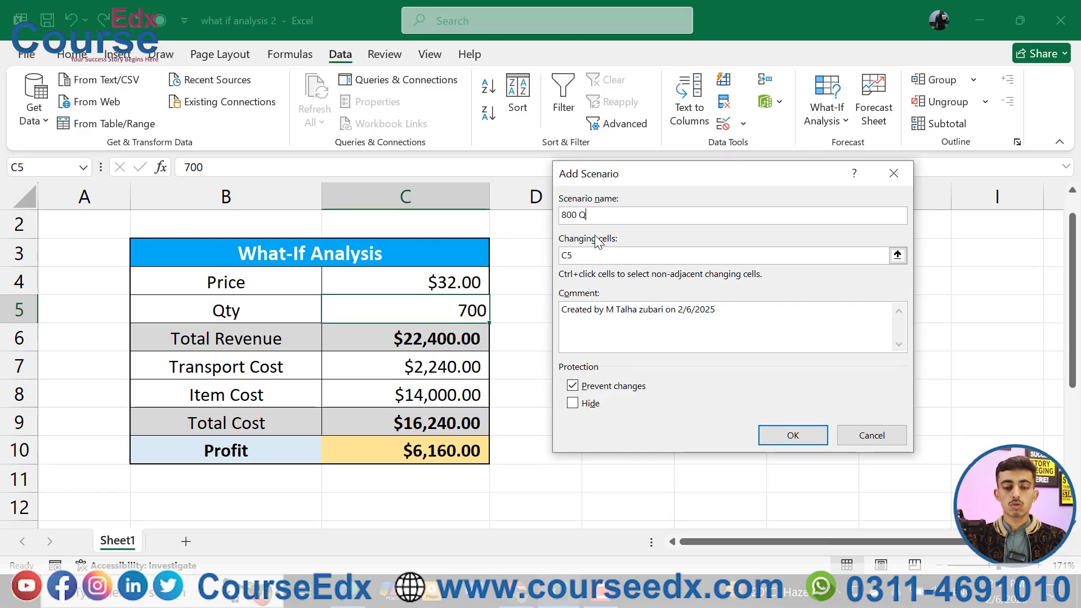
text(ty)
click(792, 435)
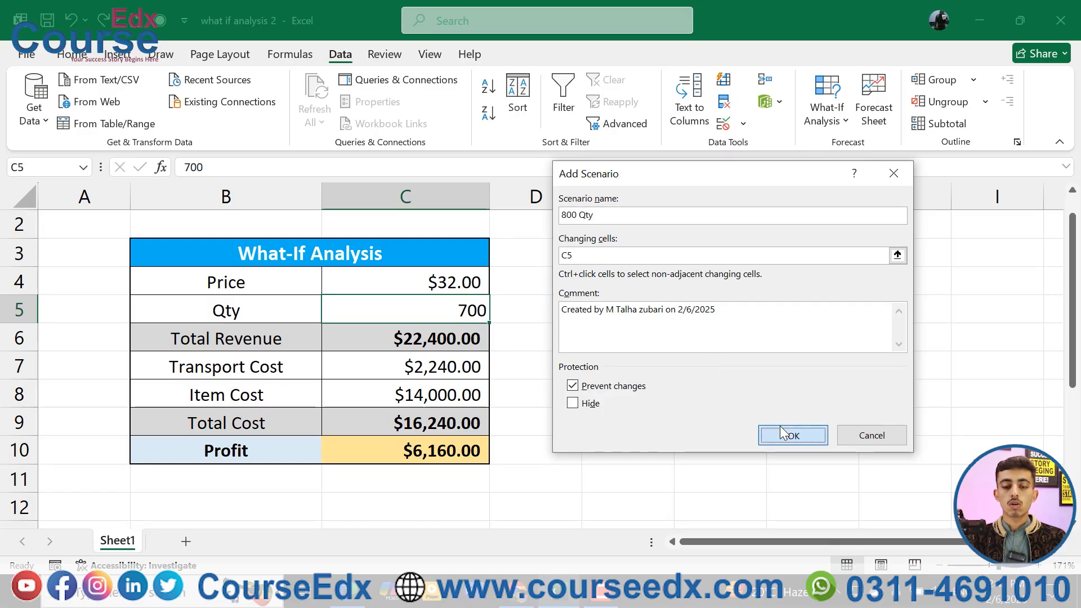
text(8000)
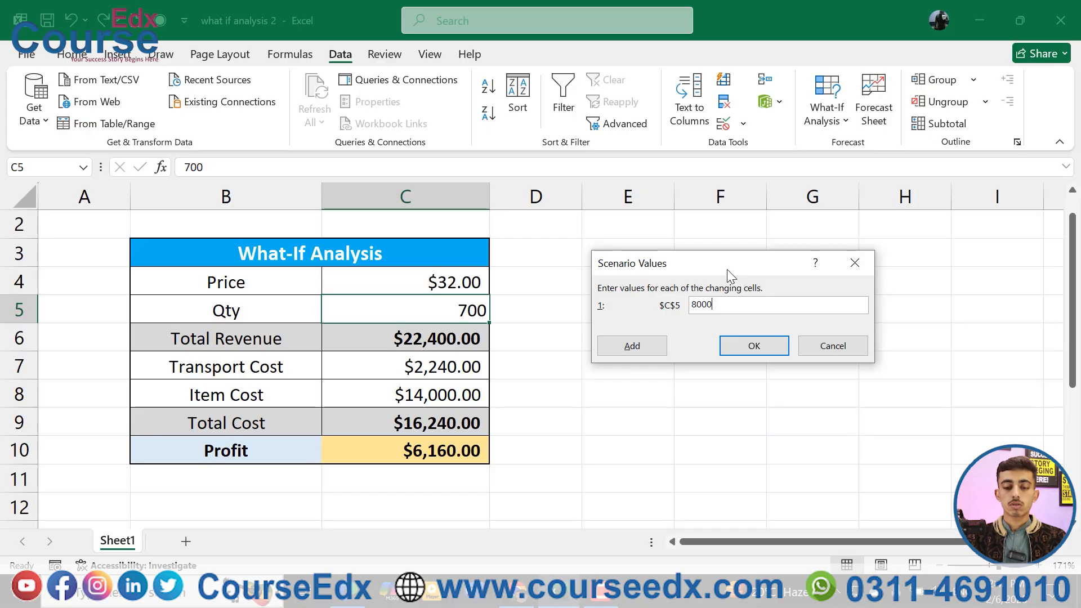
key(BackSpace)
click(752, 346)
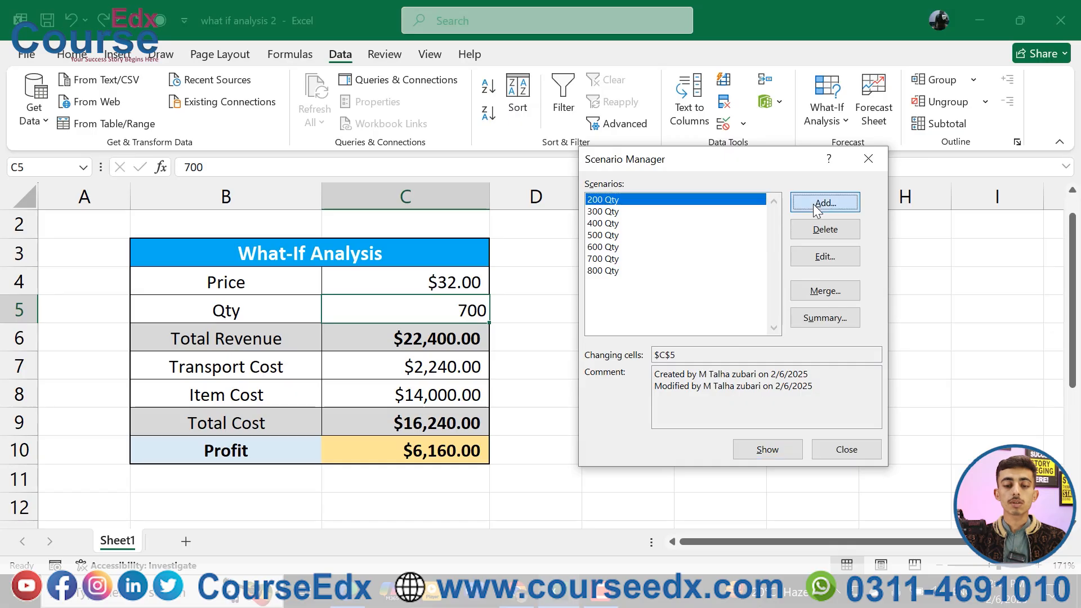
- Add a scenario named "900 Qty" with changing cell C5 and a value of 900
click(813, 204)
text(900 )
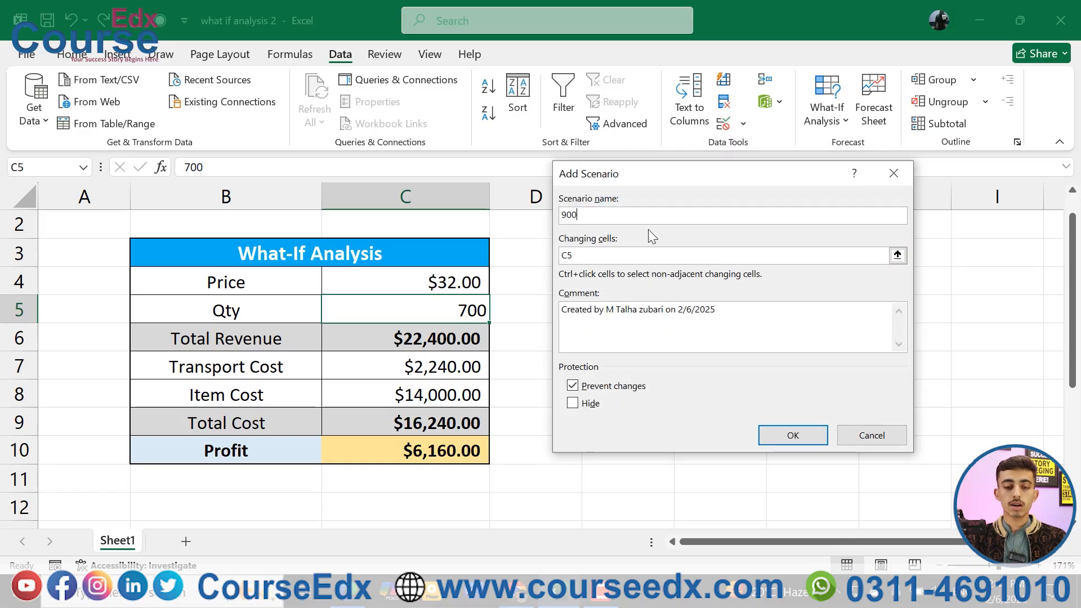
text(Qty)
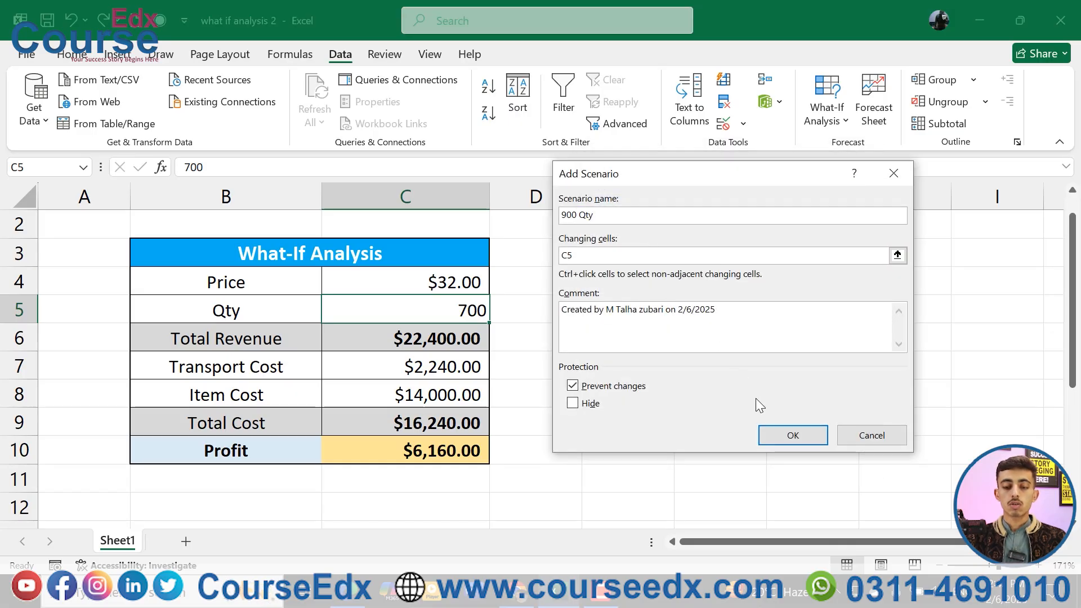
click(793, 436)
text(900)
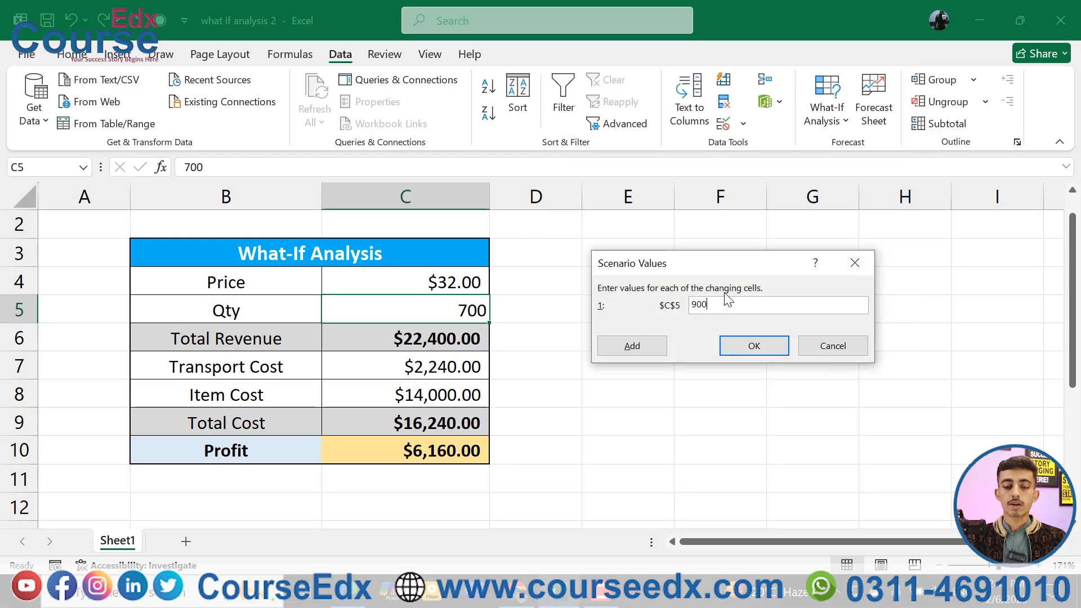
click(737, 342)
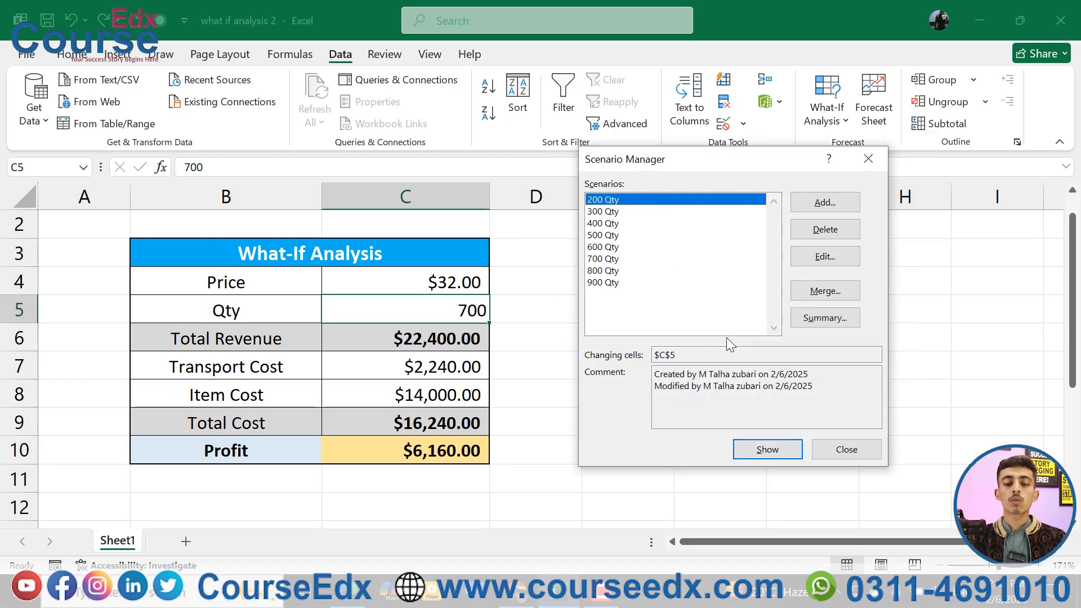
- Generate a Scenario summary report for all the scenarios with C10 as the result cell
click(825, 318)
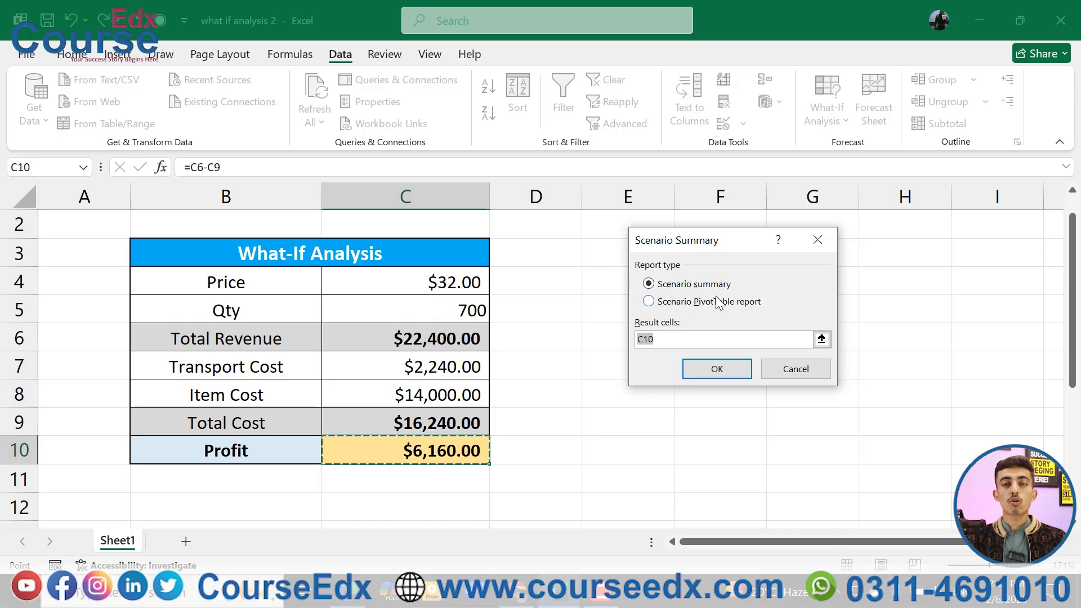
click(668, 286)
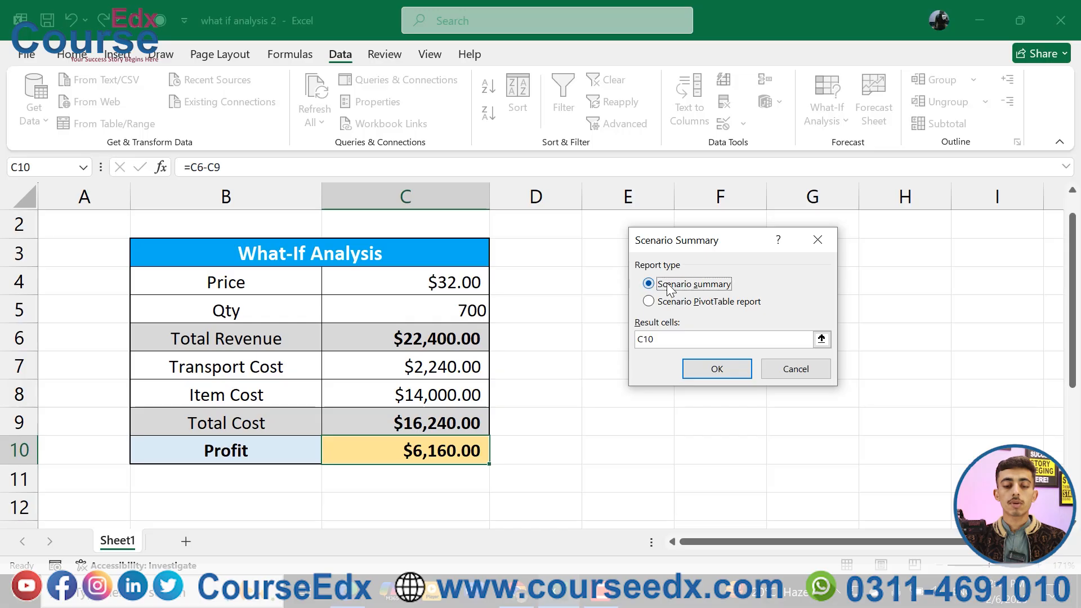
click(710, 367)
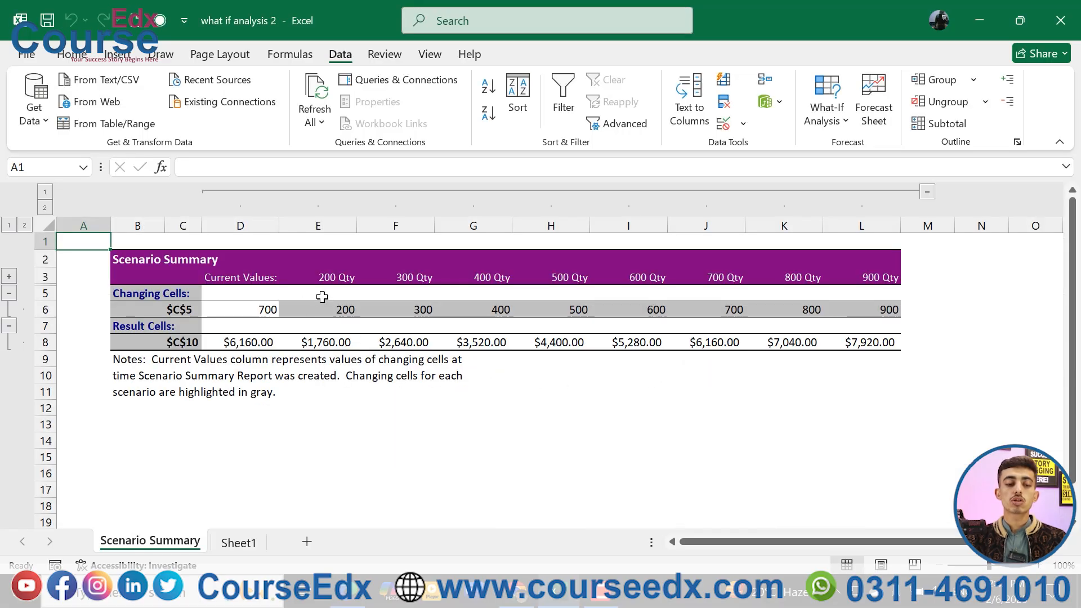
- Examine the quantities and profits of the 200, 300 and 900 Qty scenarios in the report, plus its changing and result cell references
click(332, 278)
click(337, 314)
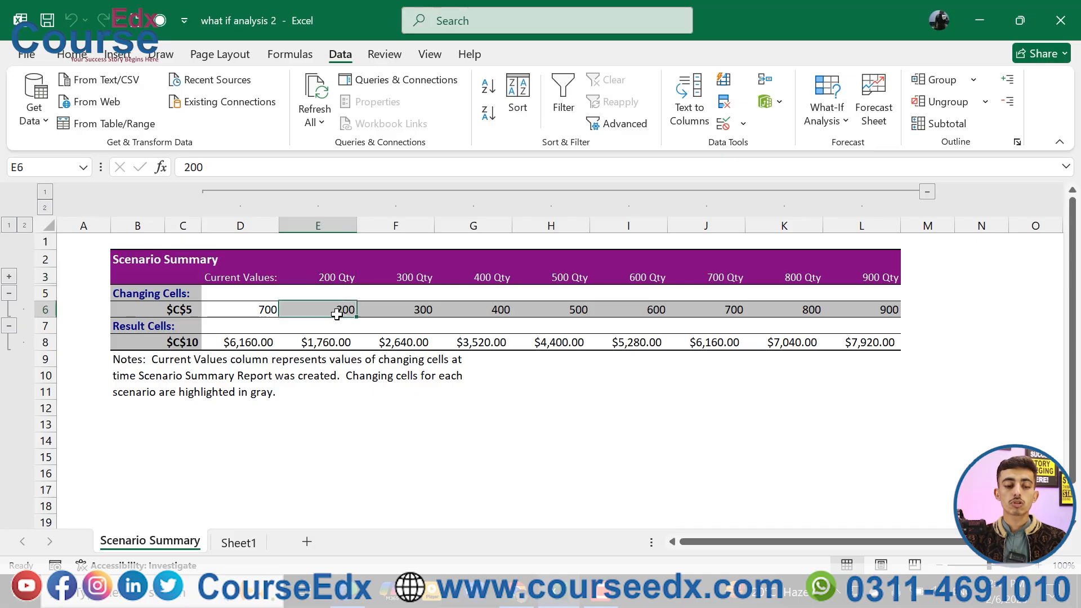
key(Down)
key(Down)
click(420, 313)
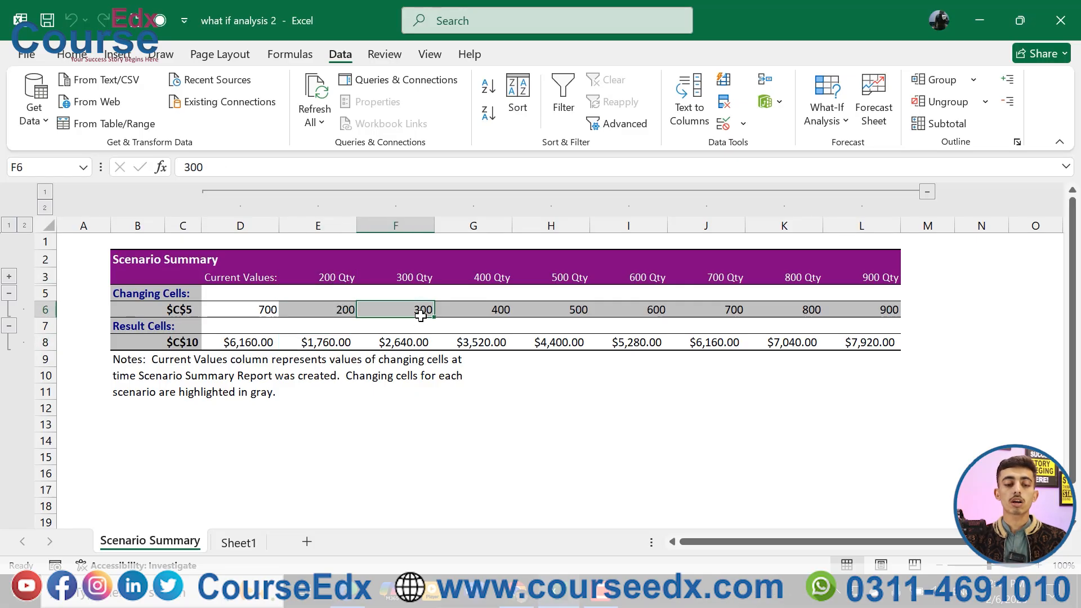
click(410, 343)
click(879, 313)
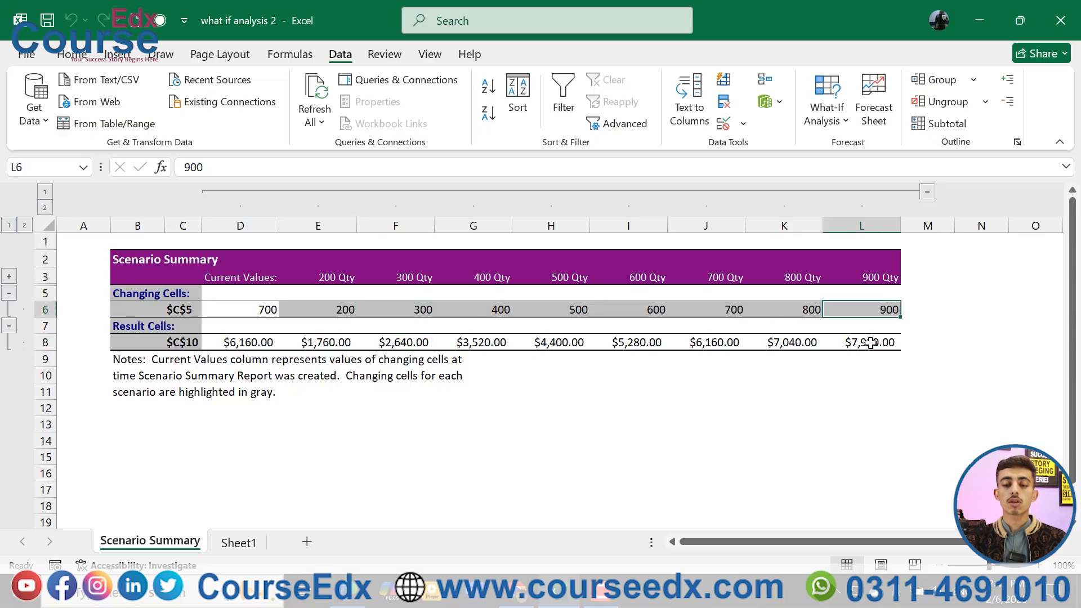
click(871, 343)
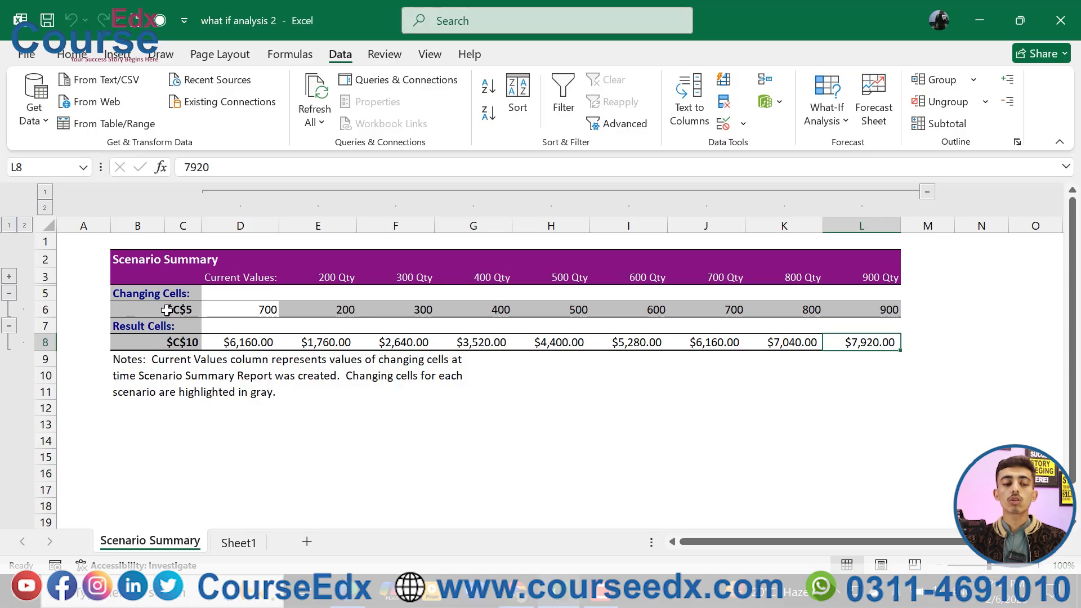
click(184, 313)
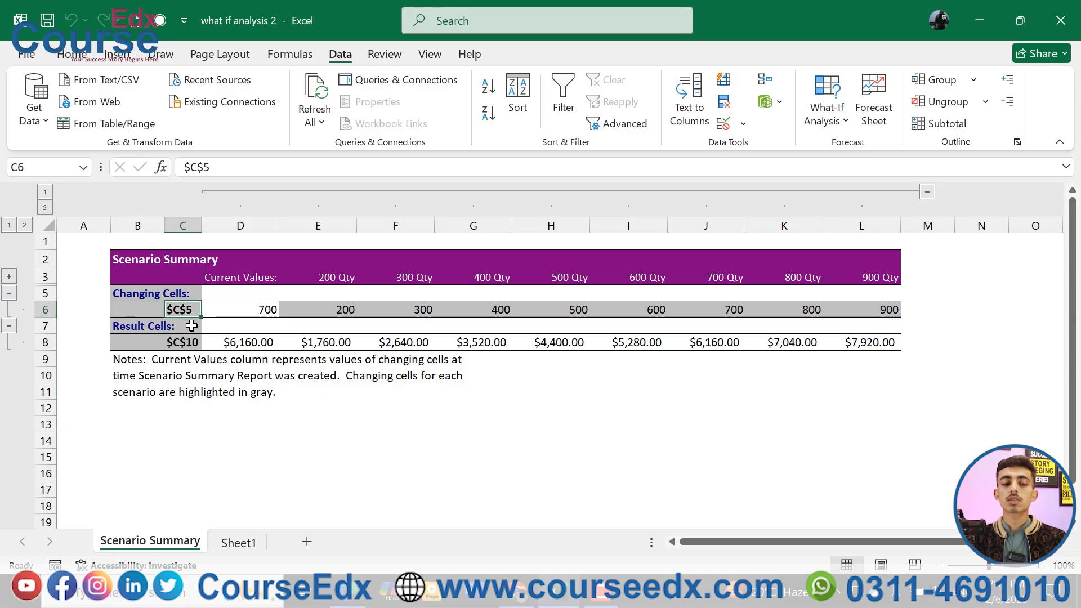
click(190, 343)
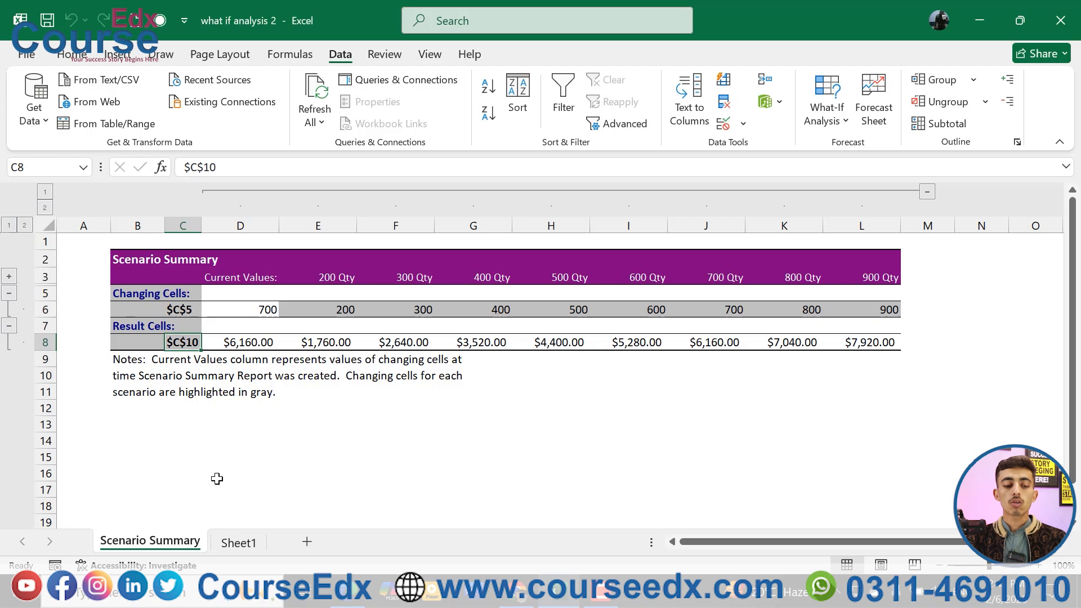
- Delete the Scenario Summary sheet that labels its changing cell as $C$5
right_click(166, 538)
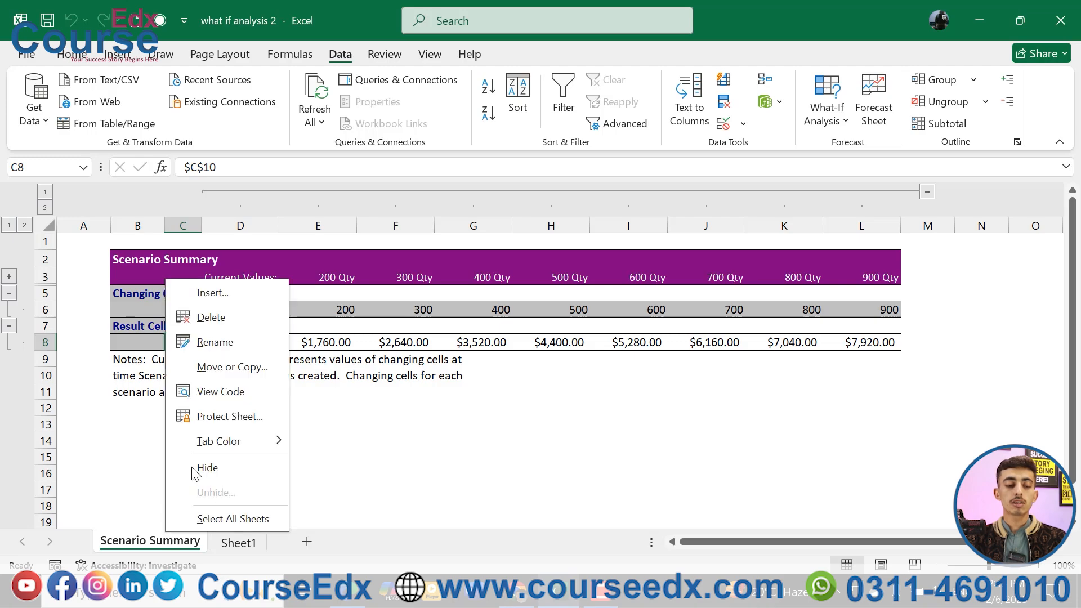
click(210, 316)
click(511, 344)
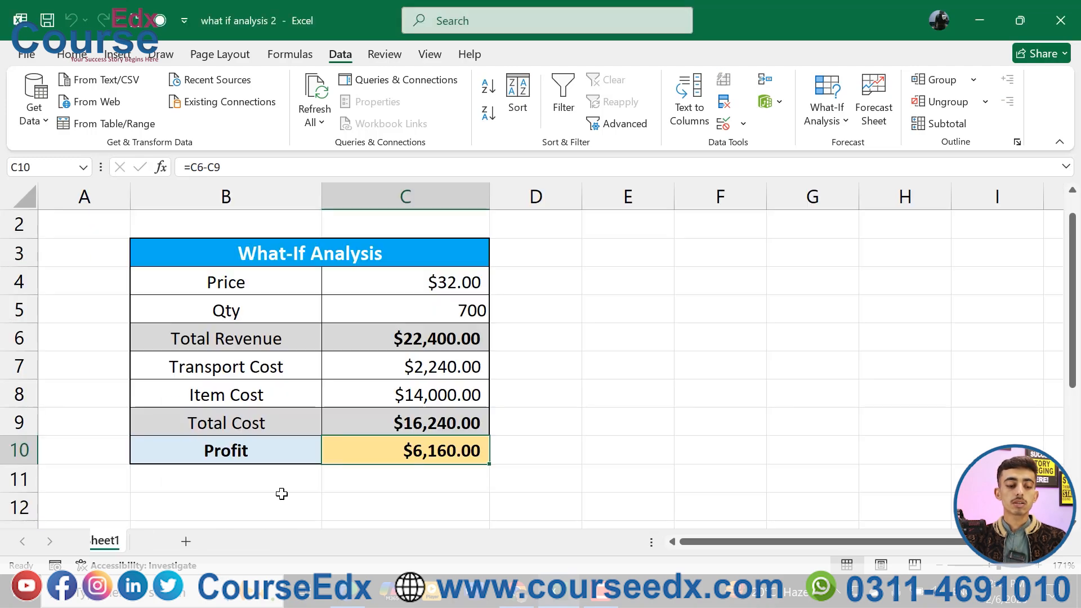
- Give the quantity cell C5 the defined name "Qty"
click(437, 313)
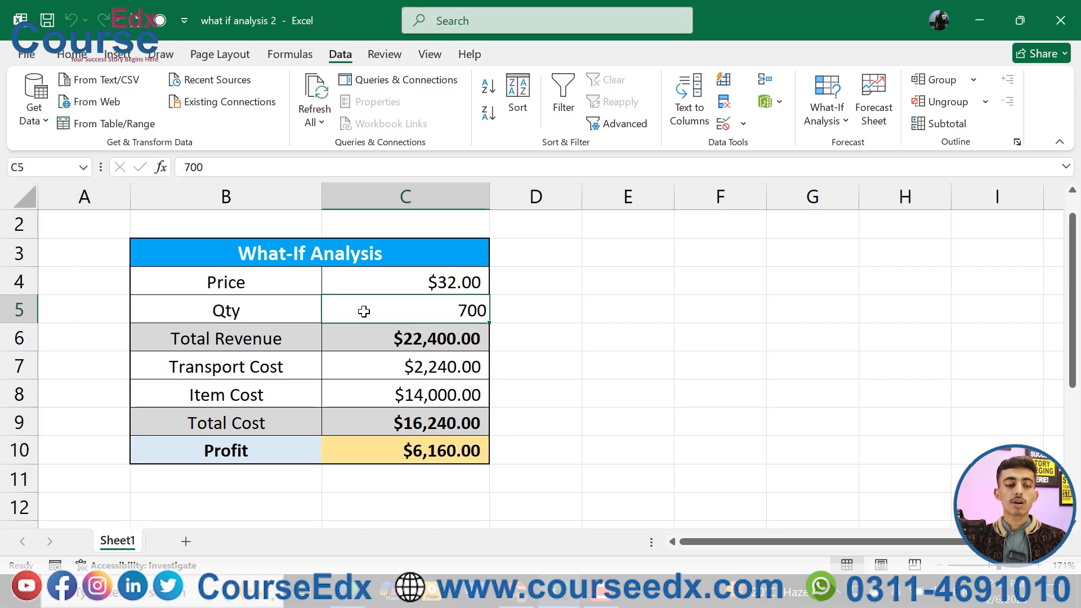
click(34, 167)
click(34, 166)
double_click(34, 166)
text(Qty)
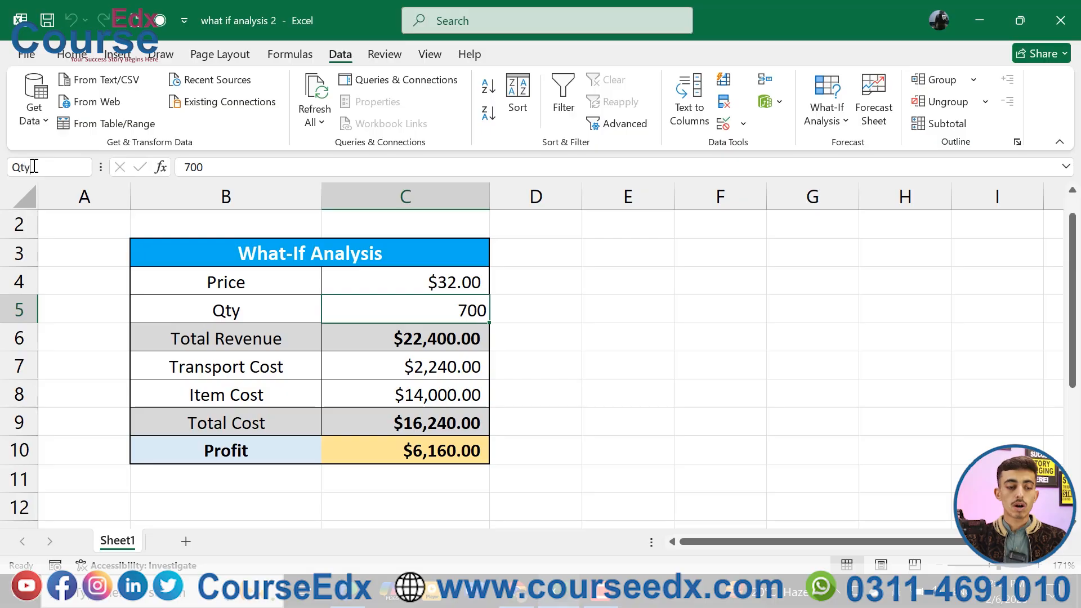
key(Return)
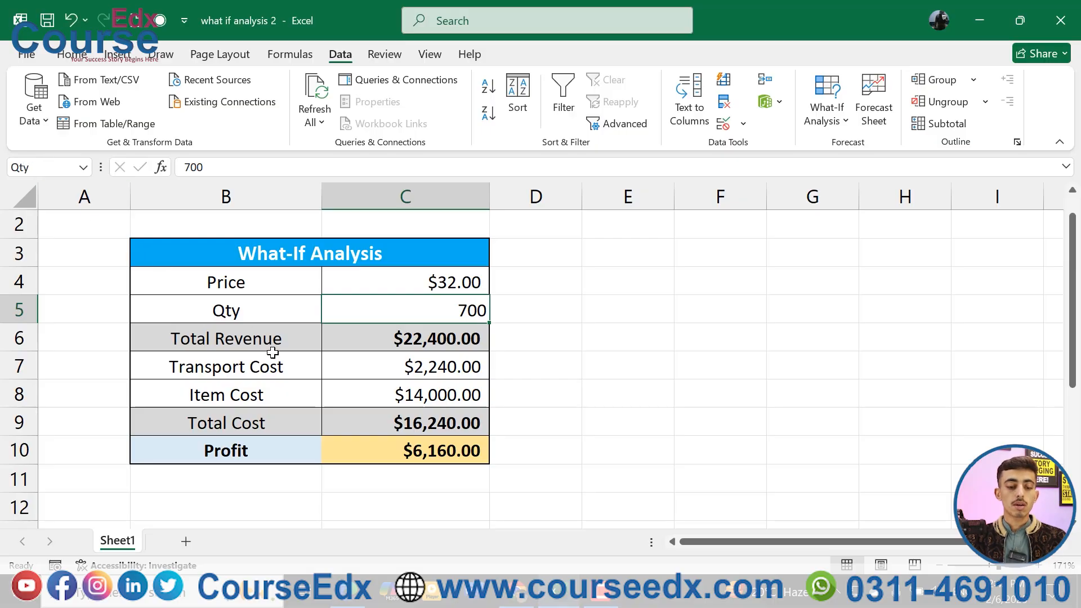
- Try to give the profit cell C10 the defined name "Profit"
click(356, 451)
click(35, 170)
text(Profit)
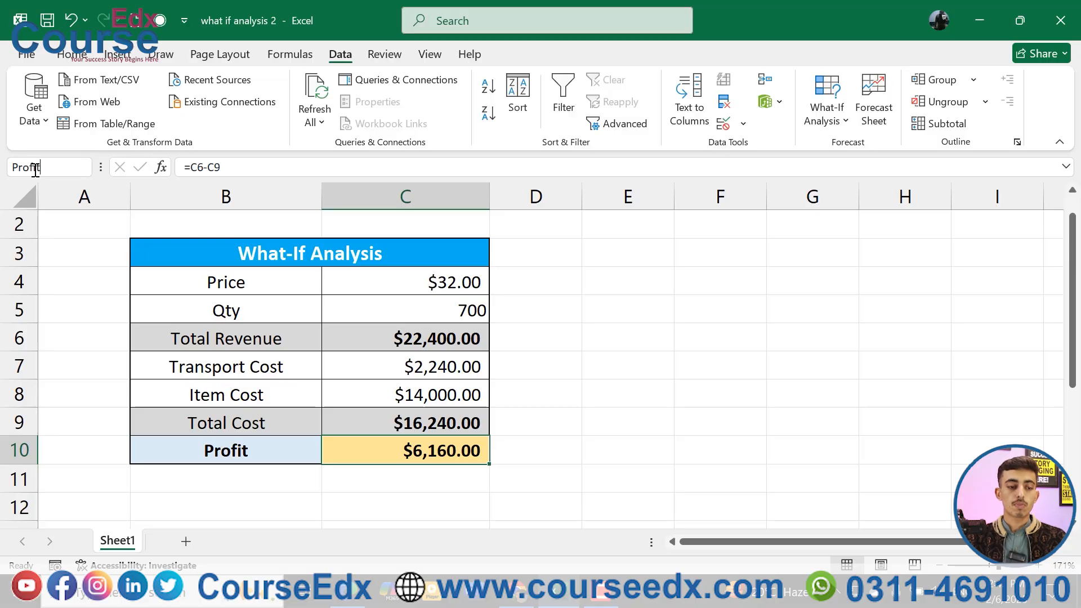
click(424, 403)
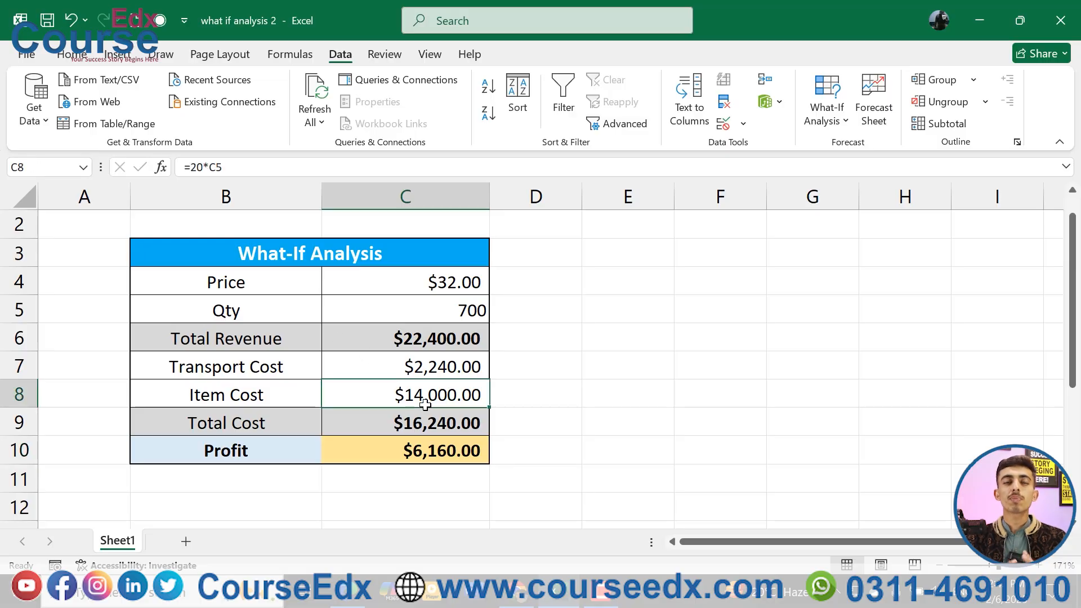
- Regenerate the Scenario summary report with result cell C10 and check its changing-cell label, current values and 200 Qty profit
click(826, 112)
click(854, 148)
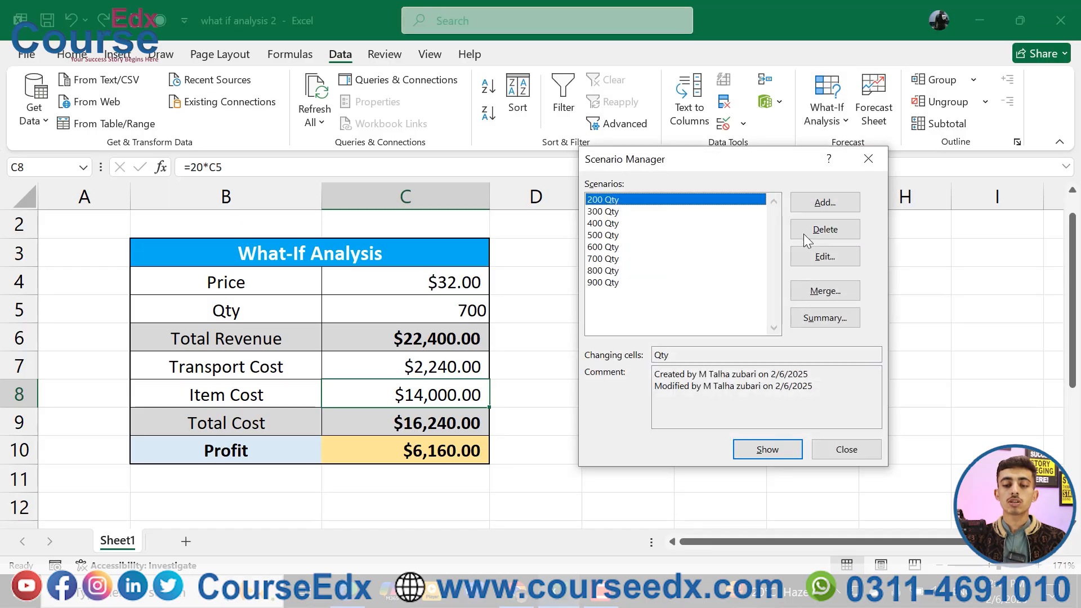
click(825, 317)
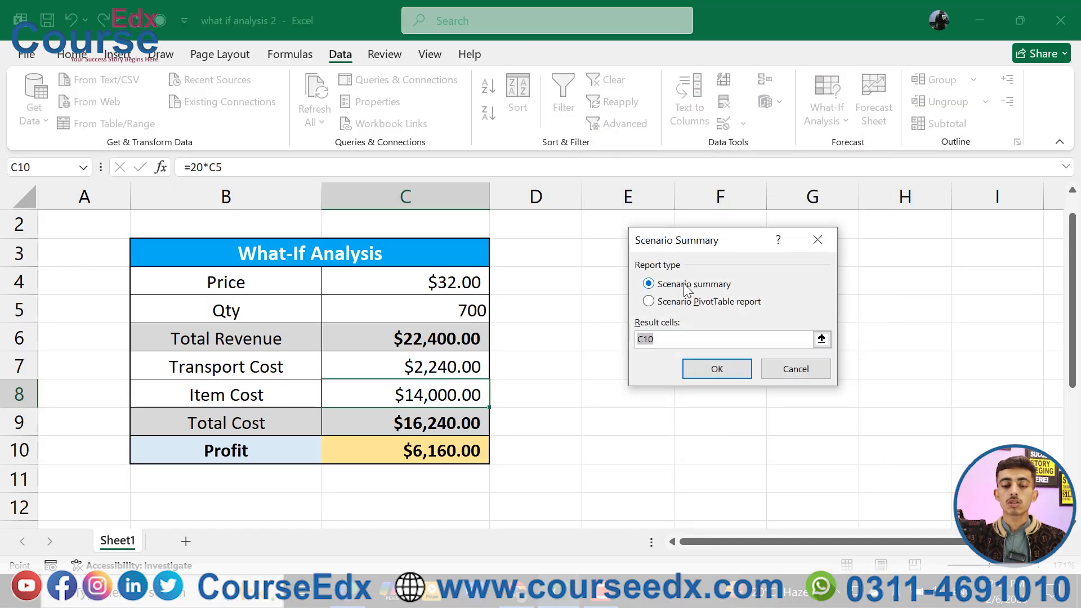
click(717, 369)
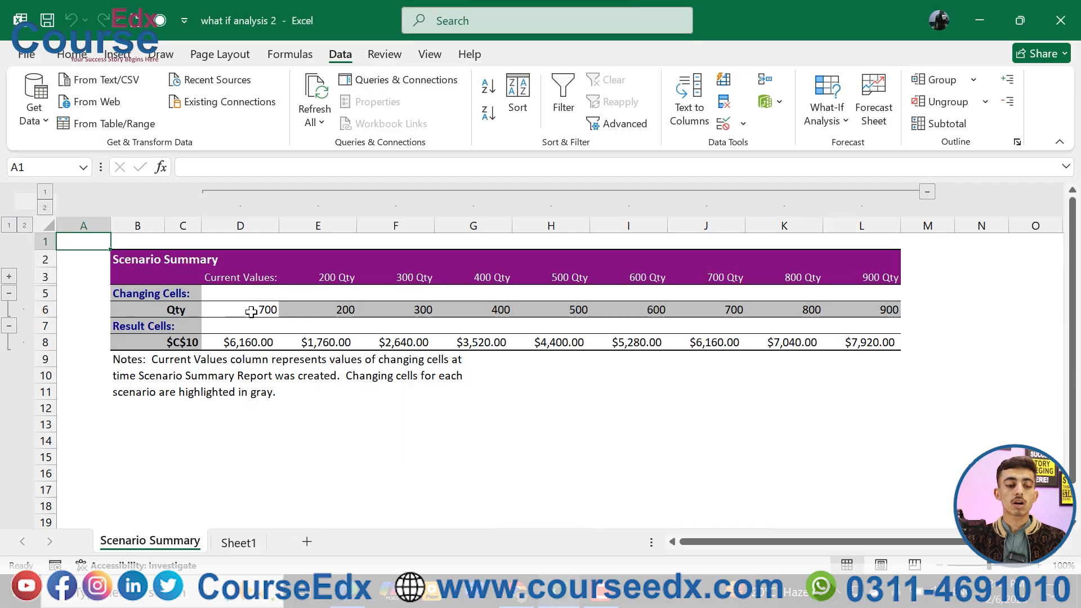
click(179, 310)
click(276, 309)
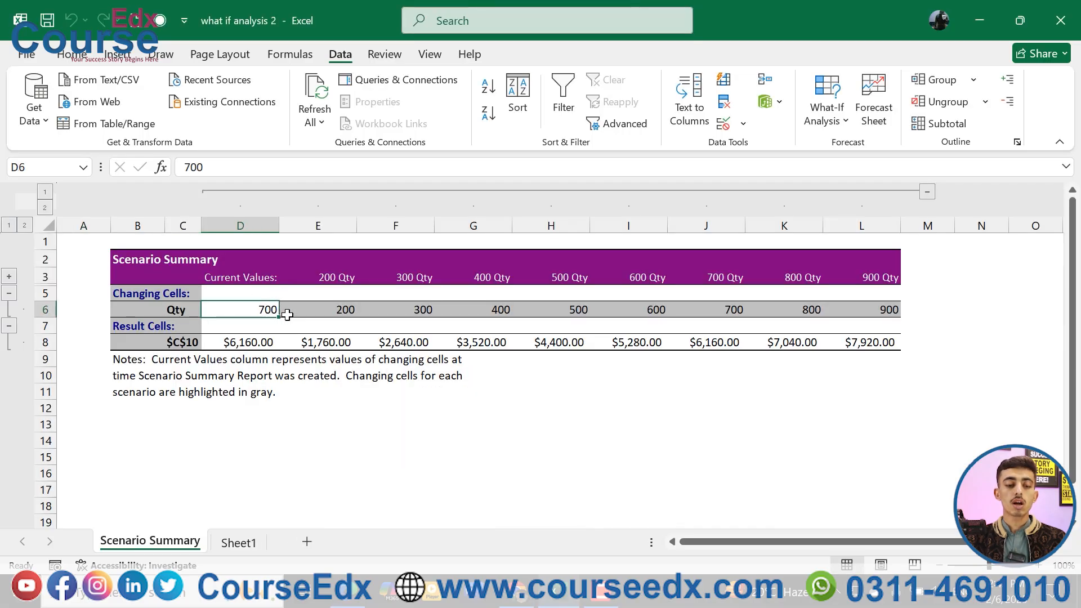
click(250, 344)
click(327, 348)
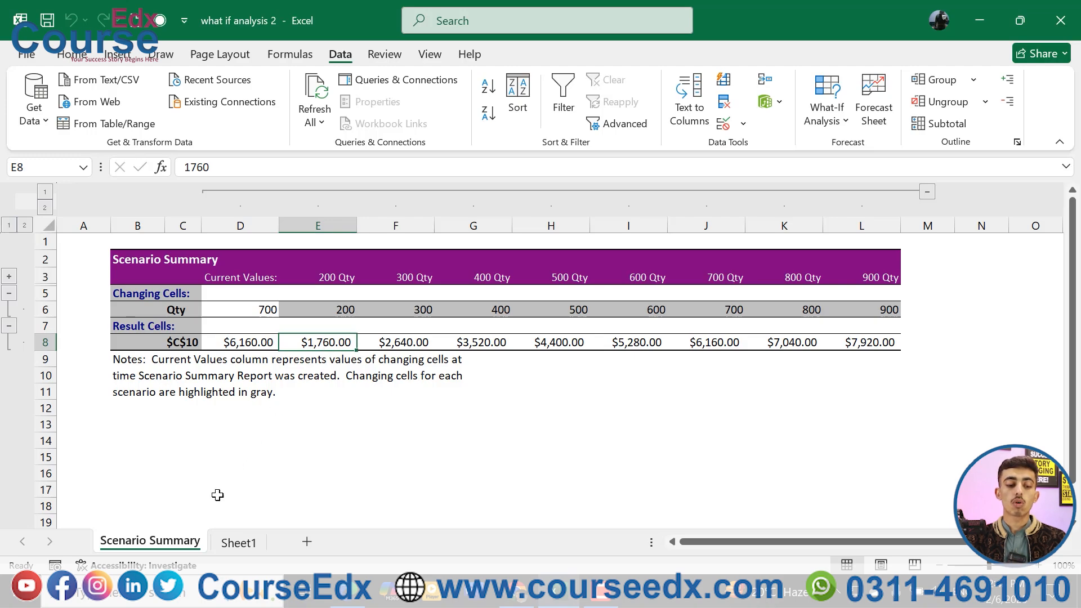
- Delete the regenerated Scenario Summary sheet and return to the What-If Analysis table
right_click(175, 542)
click(220, 326)
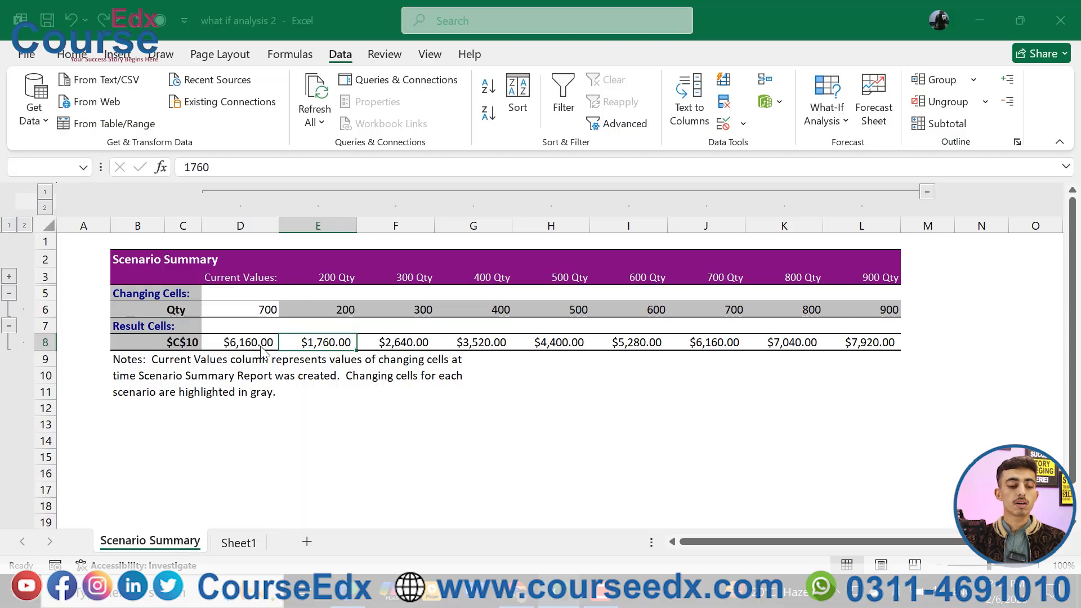
click(501, 347)
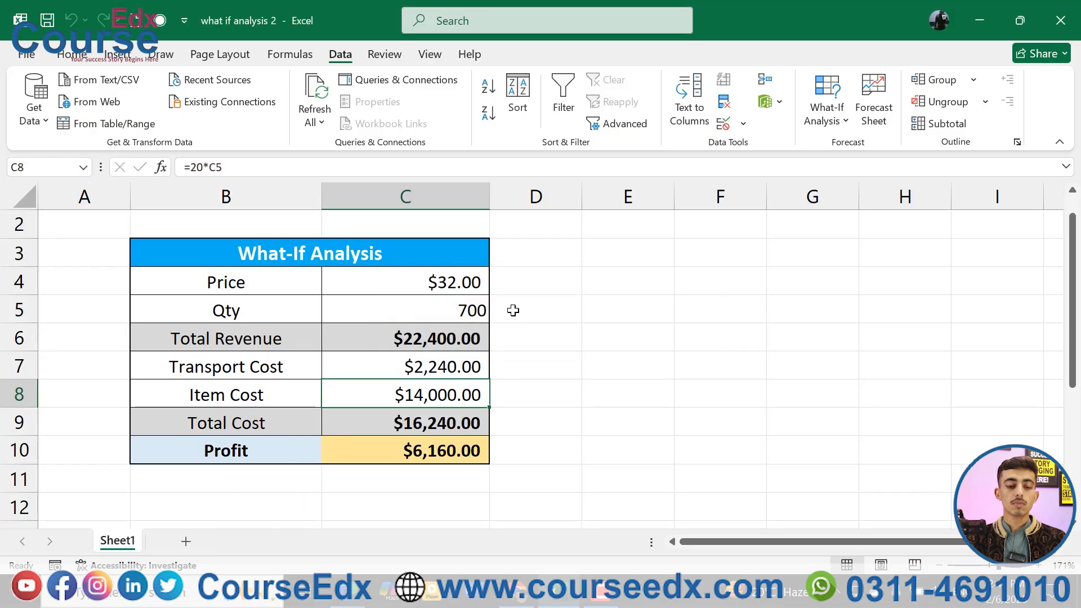
- Show the 200 Qty scenario on the What-If Analysis table and close the Scenario Manager
click(825, 110)
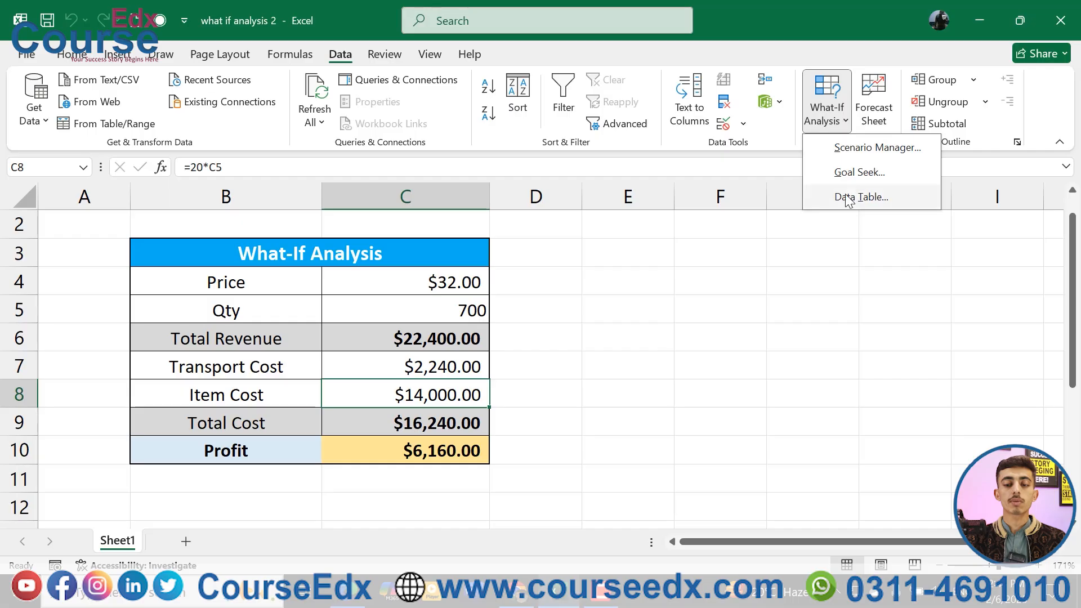
click(860, 148)
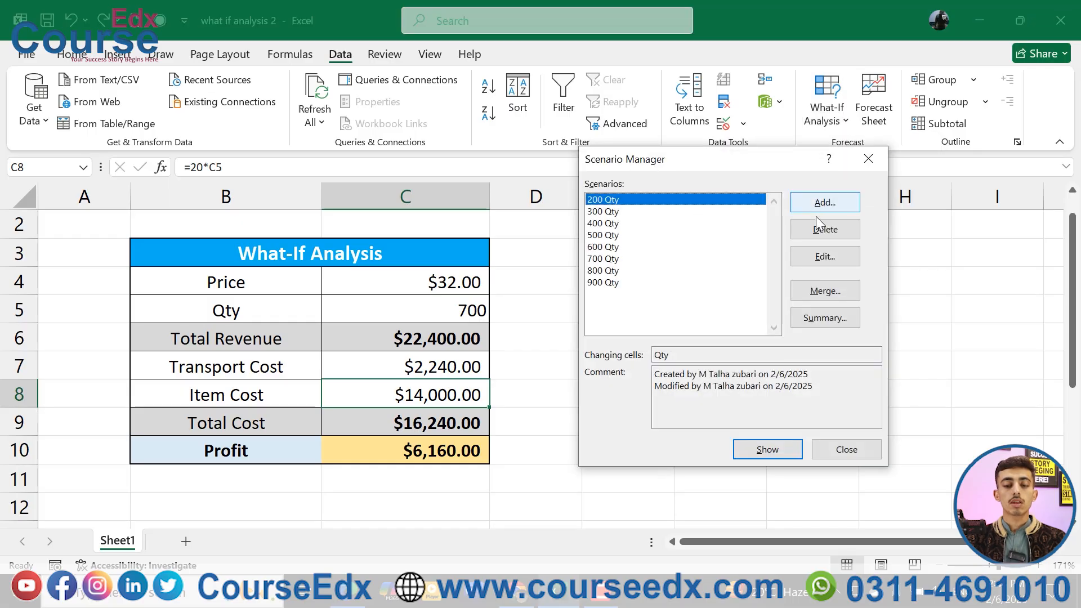
click(762, 445)
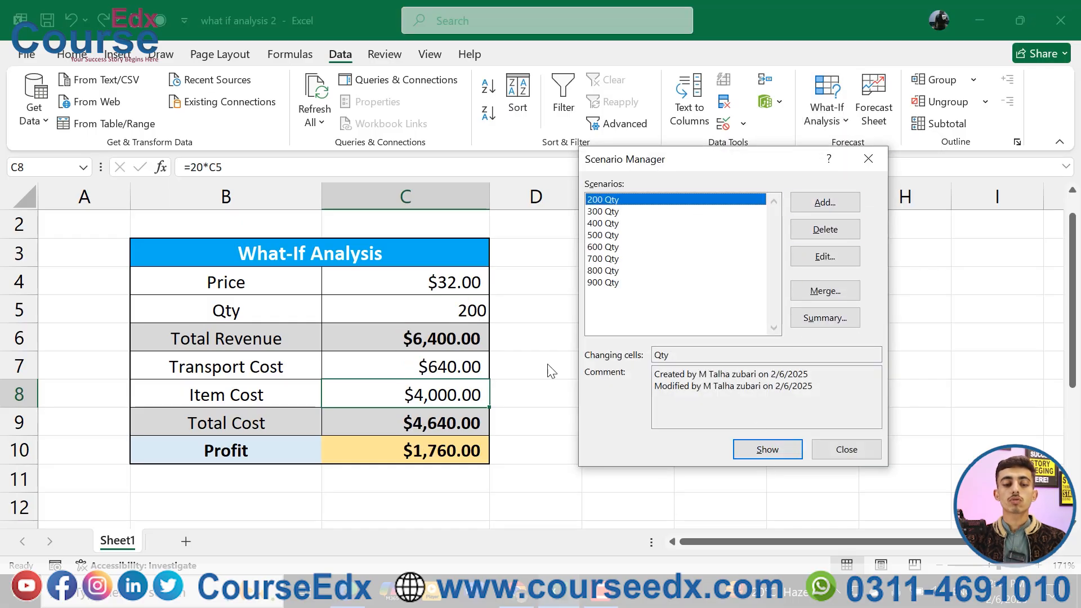
click(837, 450)
- Set the Qty in cell C5 to 100
click(463, 308)
text(100)
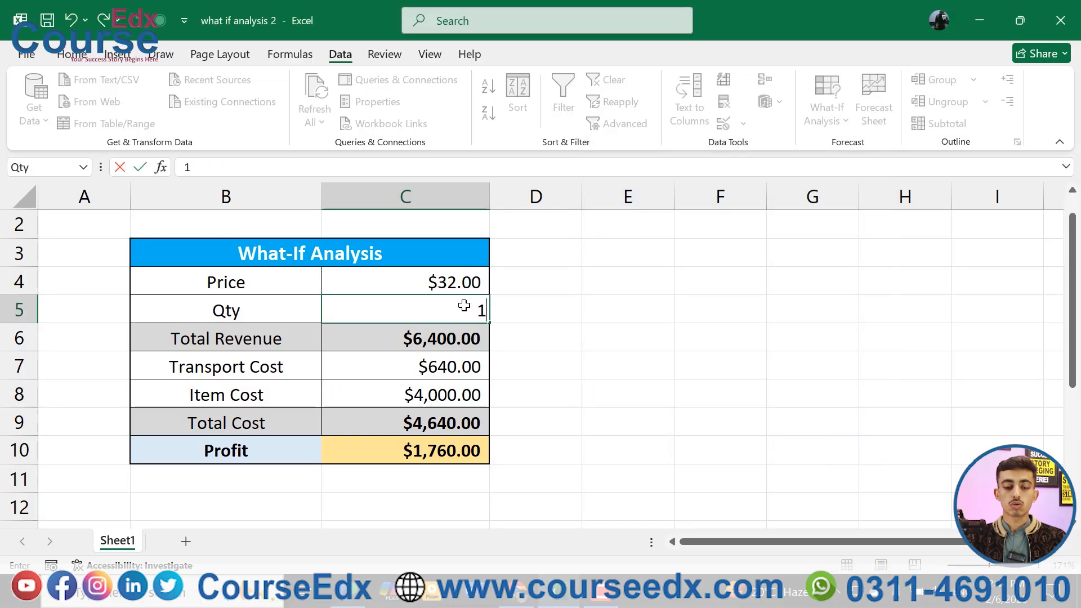
click(436, 313)
- Generate a Scenario PivotTable report from the scenarios with C10 as the result cell
click(825, 115)
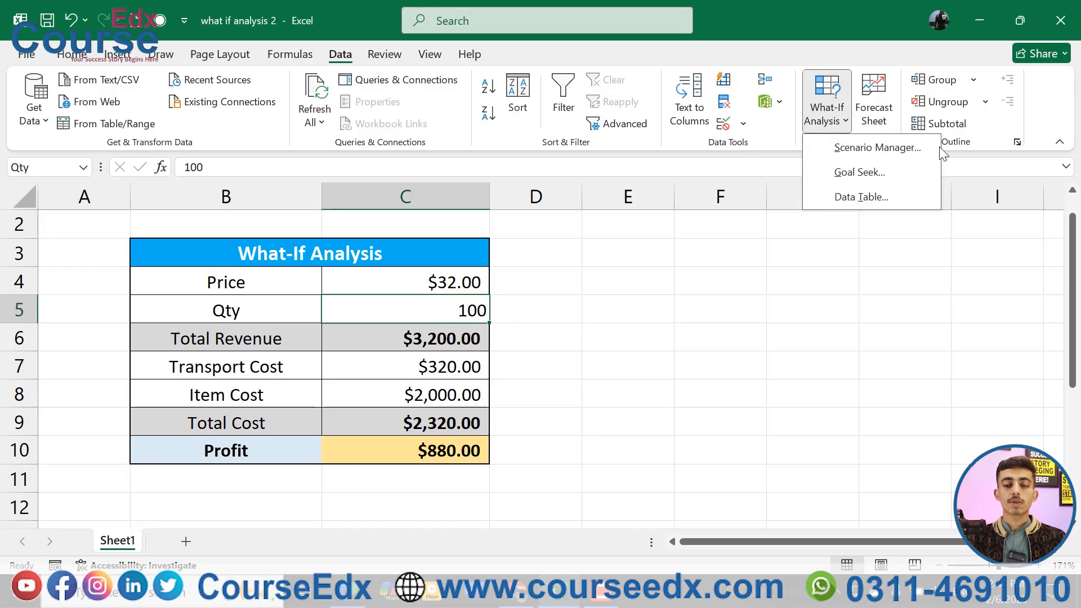
click(846, 147)
click(822, 319)
click(680, 304)
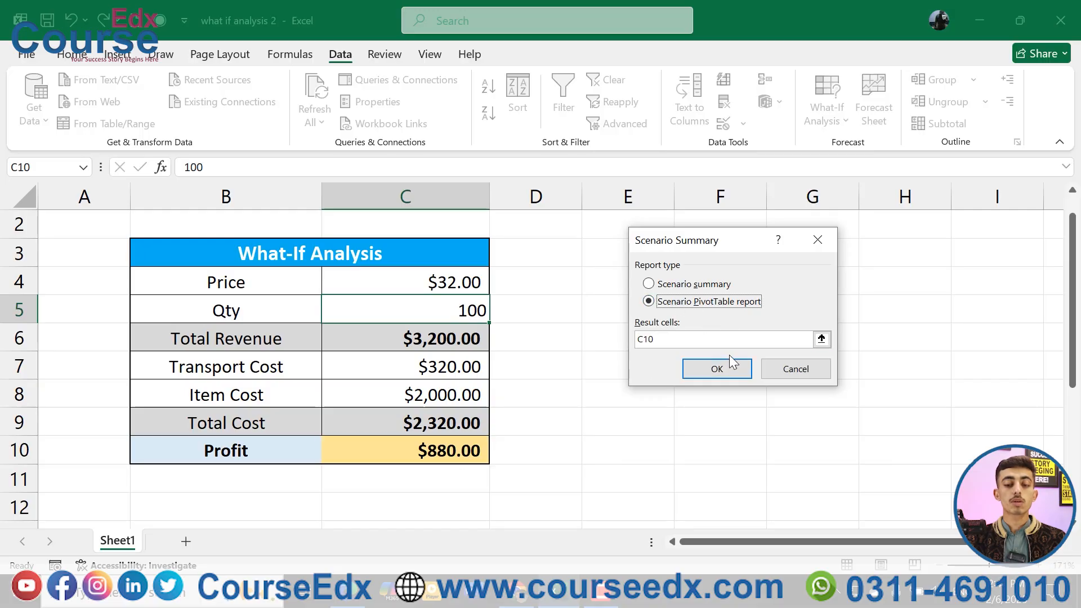
click(716, 370)
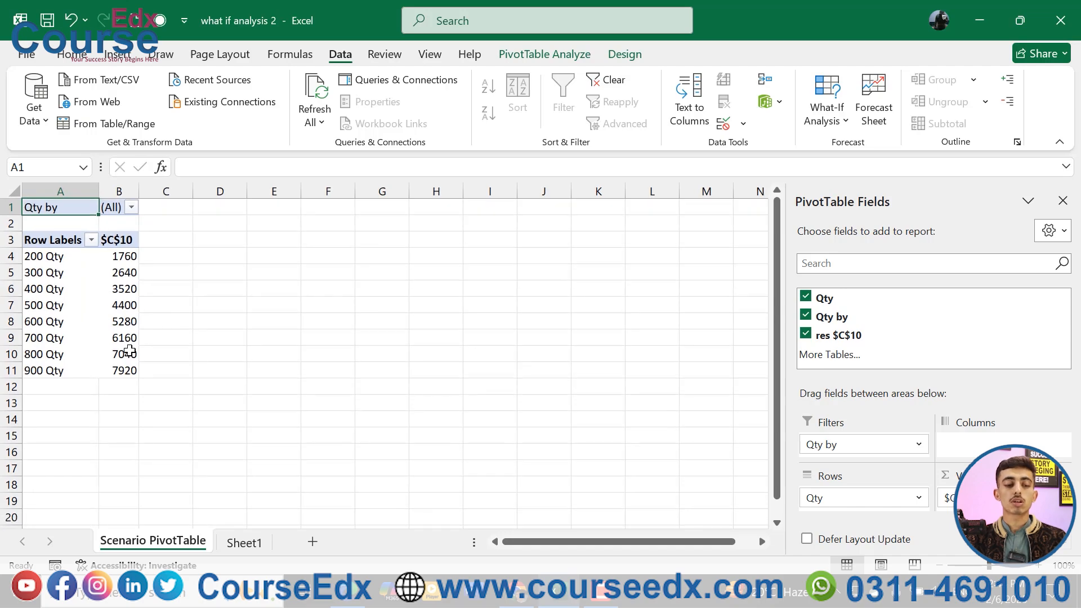
- Format the profit values in B4:B11 of the Scenario PivotTable as Currency
click(125, 257)
drag(125, 257, 121, 370)
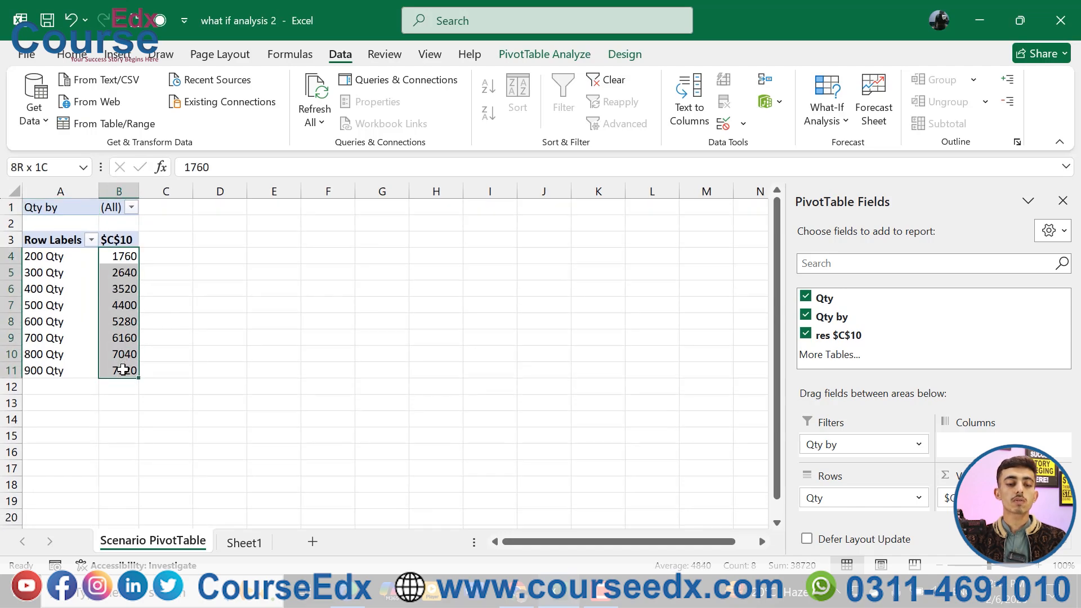
click(72, 54)
click(548, 81)
click(549, 184)
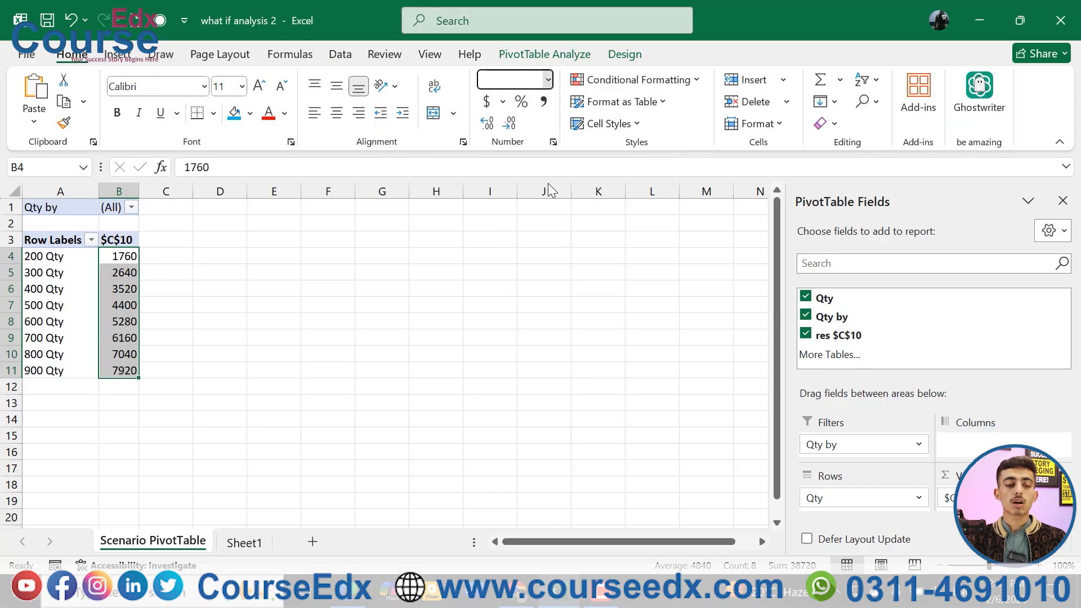
- Delete the Scenario PivotTable sheet permanently
right_click(146, 541)
key(Escape)
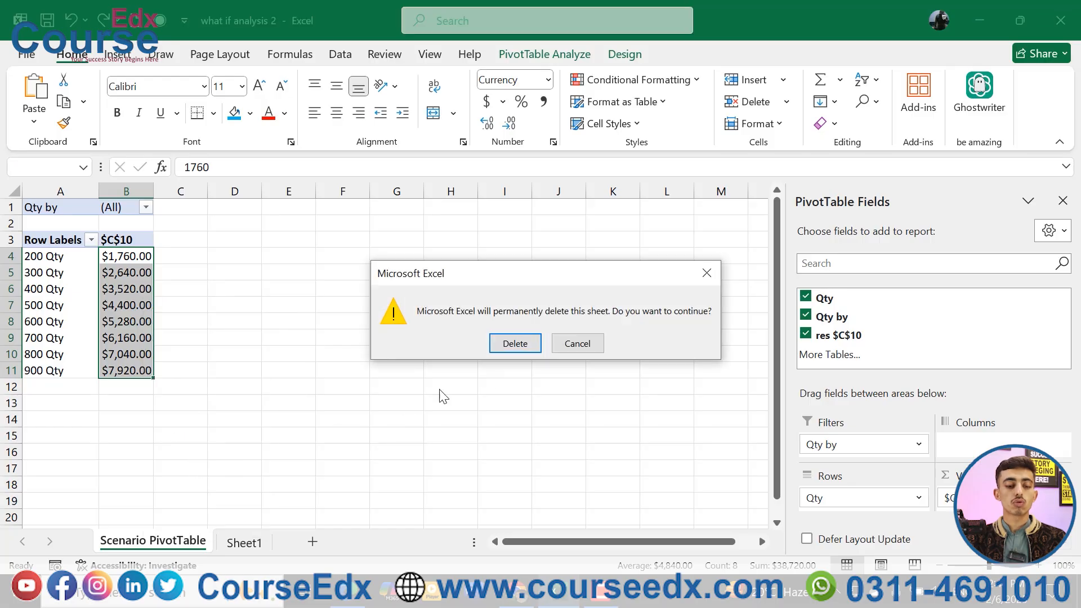
click(510, 344)
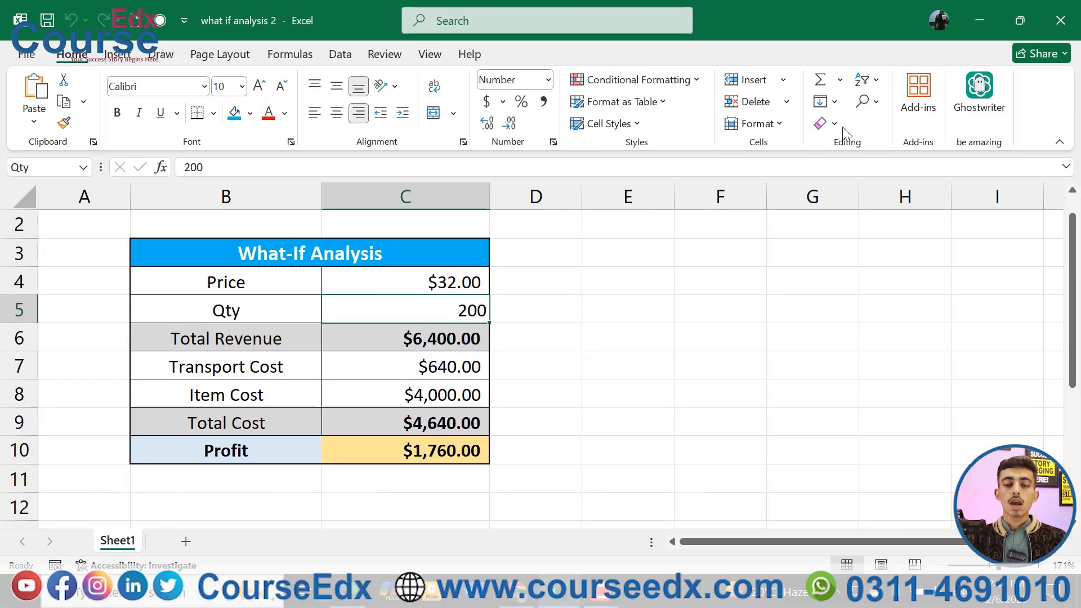
- Delete all eight scenarios, 200 Qty to 900 Qty, from the Scenario Manager and close it
click(426, 341)
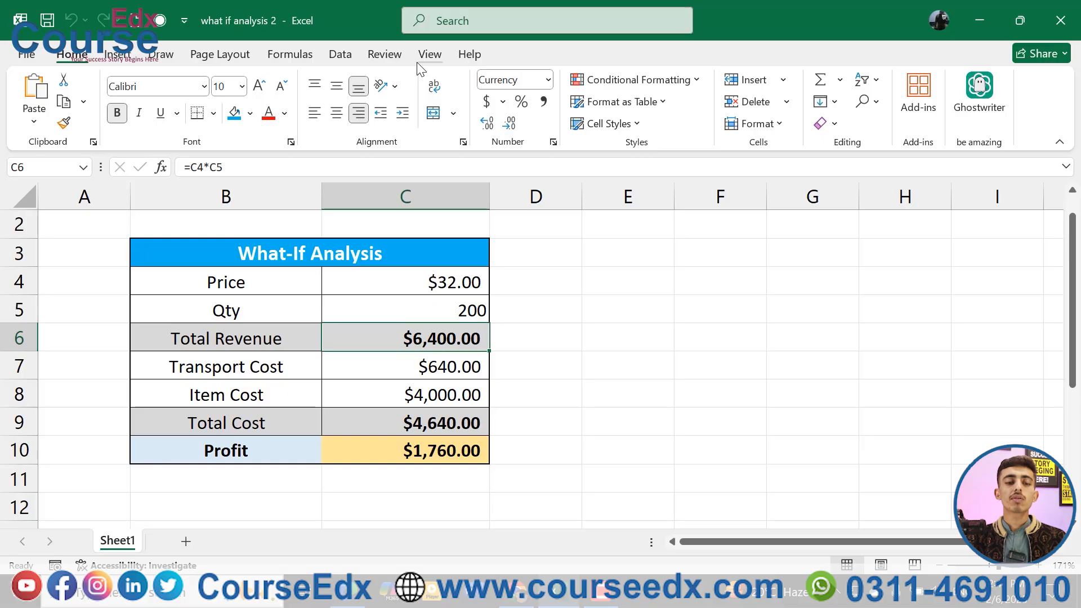
click(341, 54)
click(823, 131)
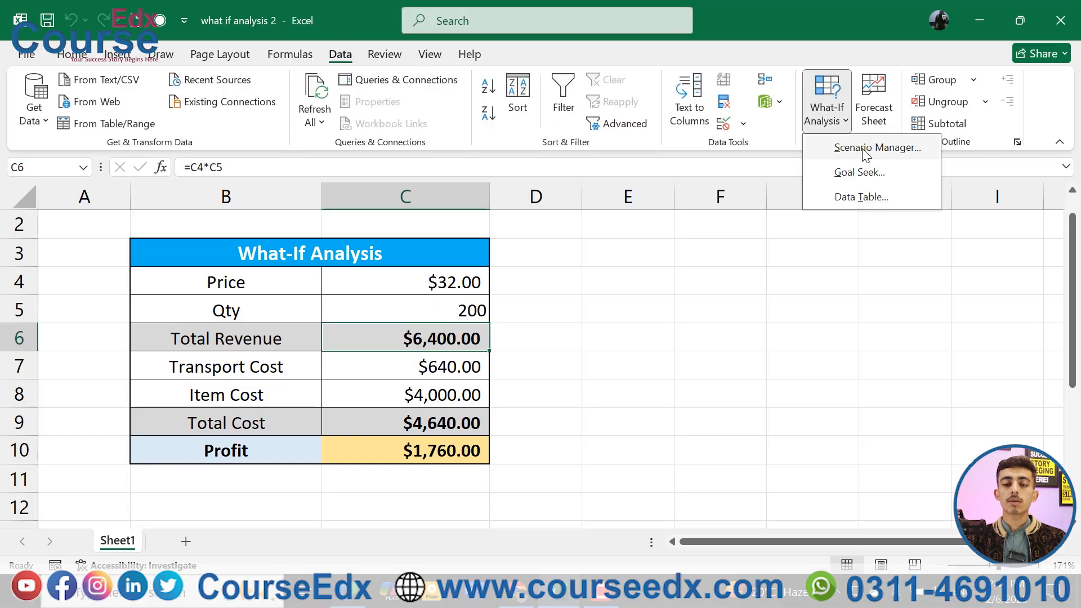
click(864, 148)
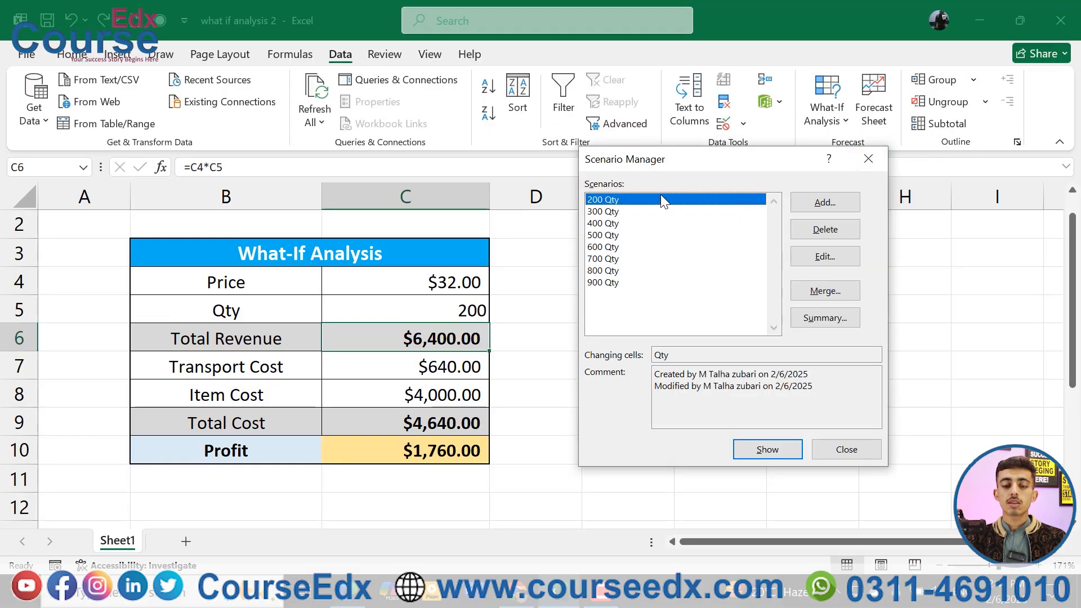
click(806, 233)
click(806, 233)
click(809, 232)
click(809, 232)
click(808, 232)
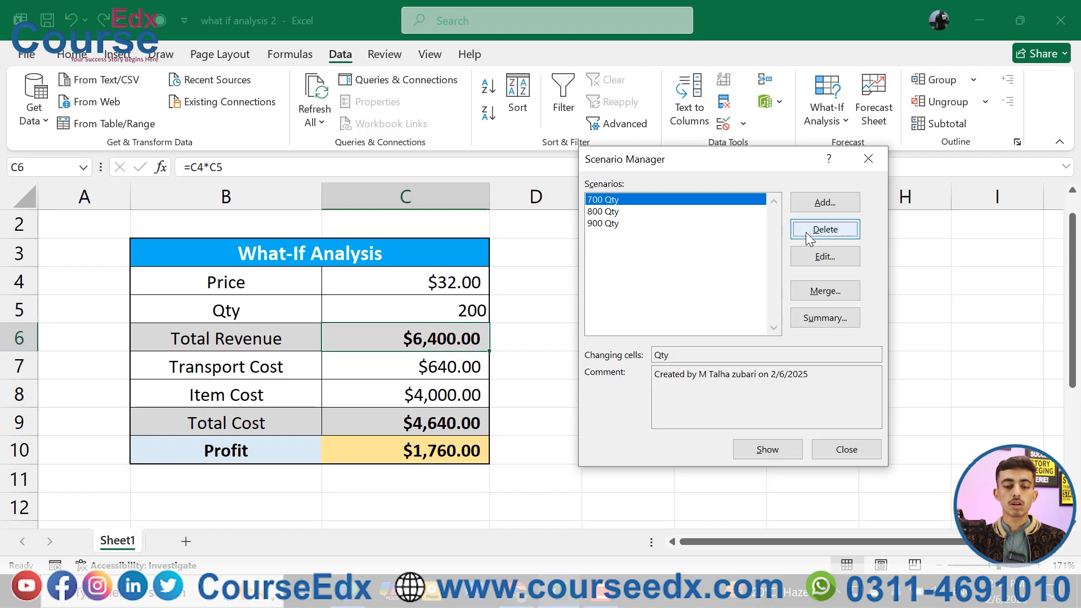
click(809, 232)
click(808, 232)
click(809, 232)
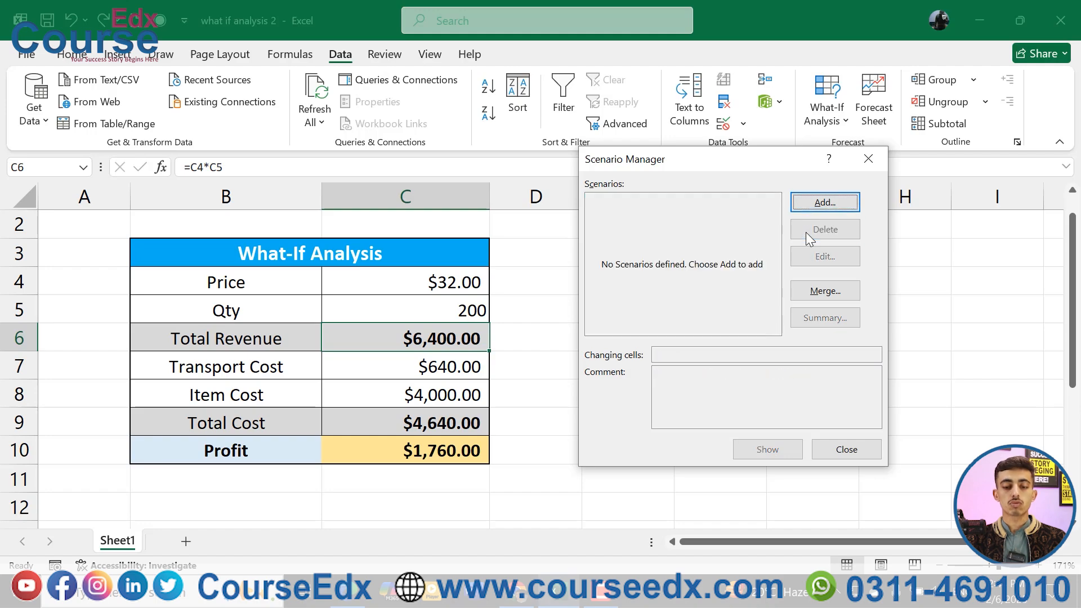
click(843, 448)
- Enter 100 as the Qty in cell C5
click(439, 313)
text(1000)
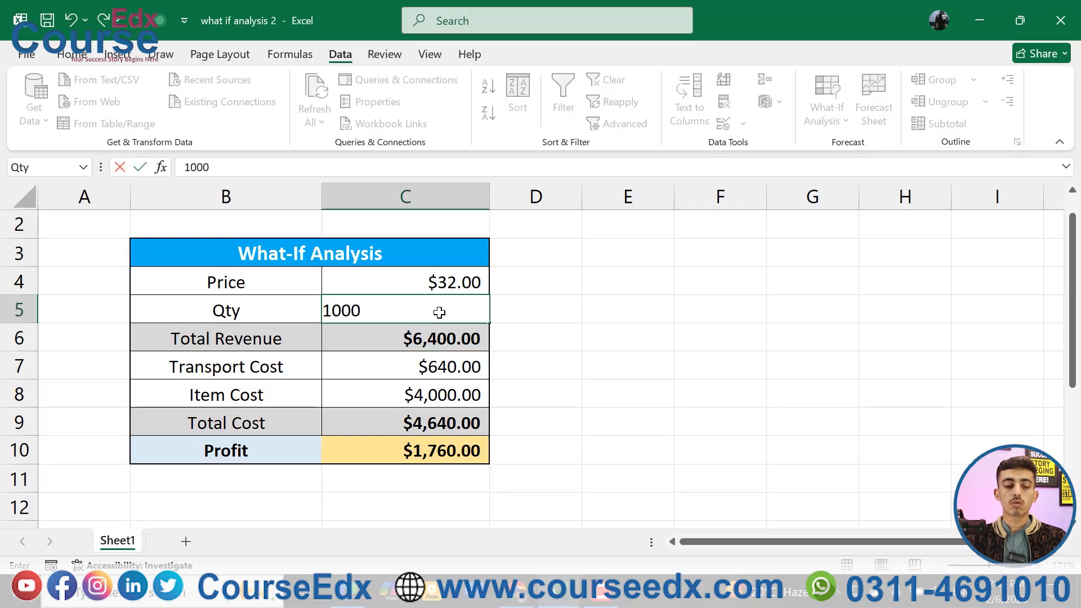
key(BackSpace)
key(Return)
- Run Goal Seek to bring the profit cell C10 to 5000 by changing the quantity cell C5, and accept the solution
click(827, 107)
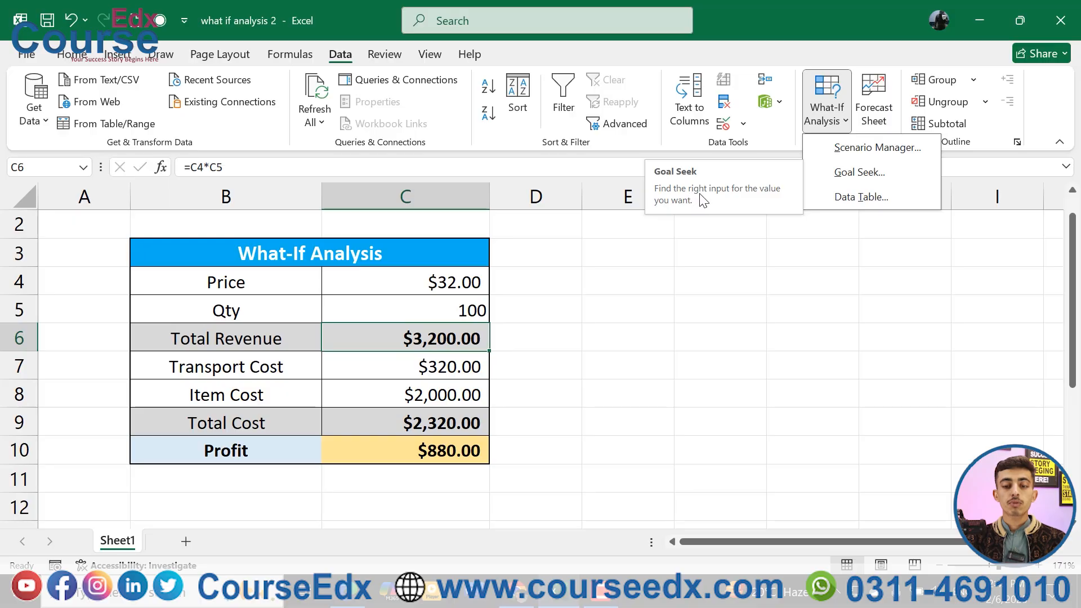
click(845, 175)
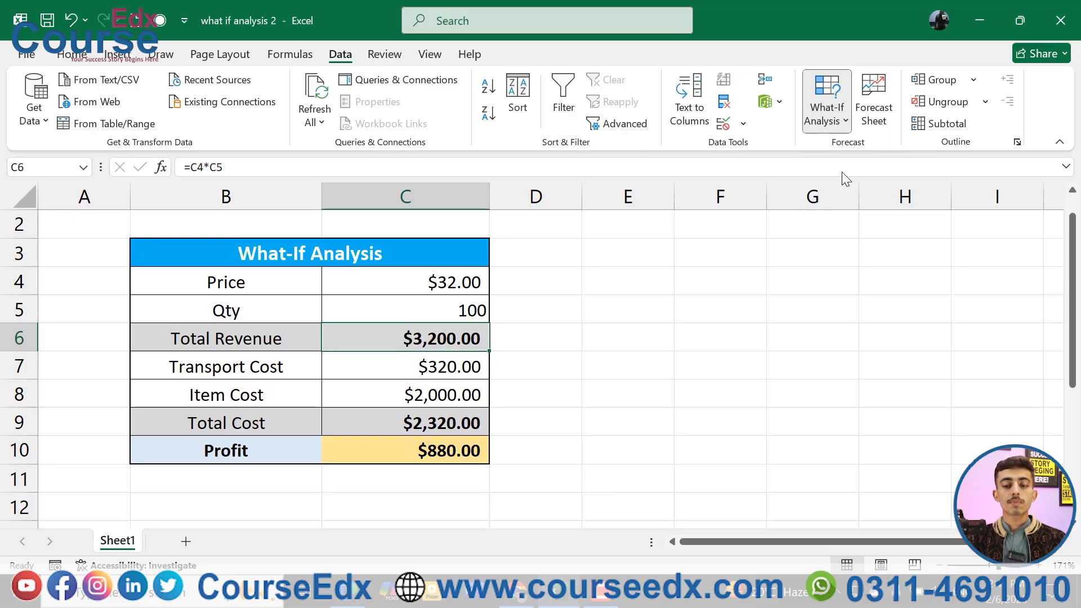
drag(721, 256, 649, 277)
click(461, 441)
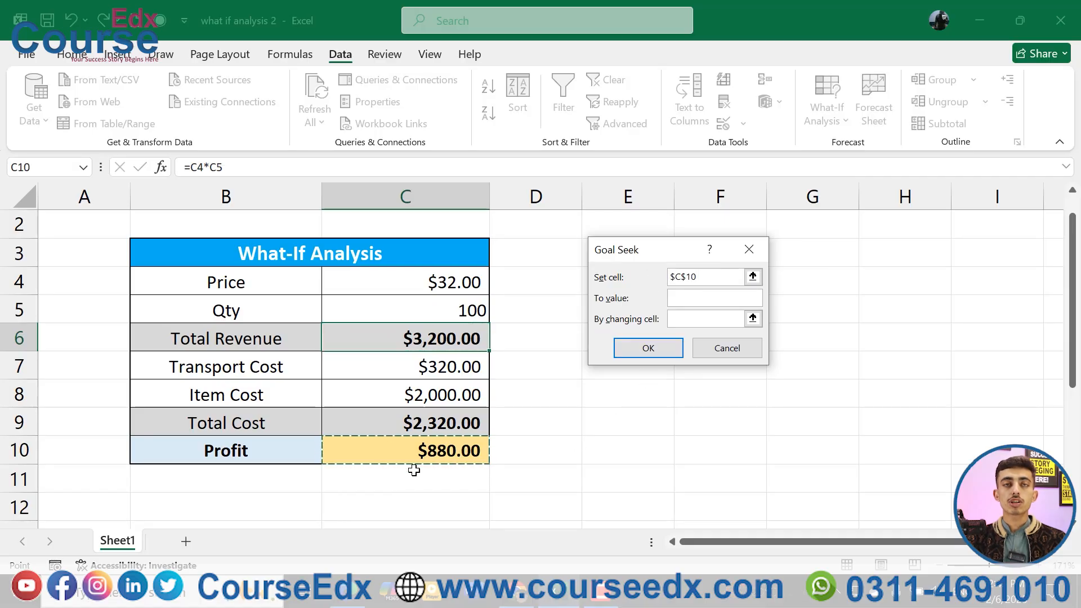
click(683, 301)
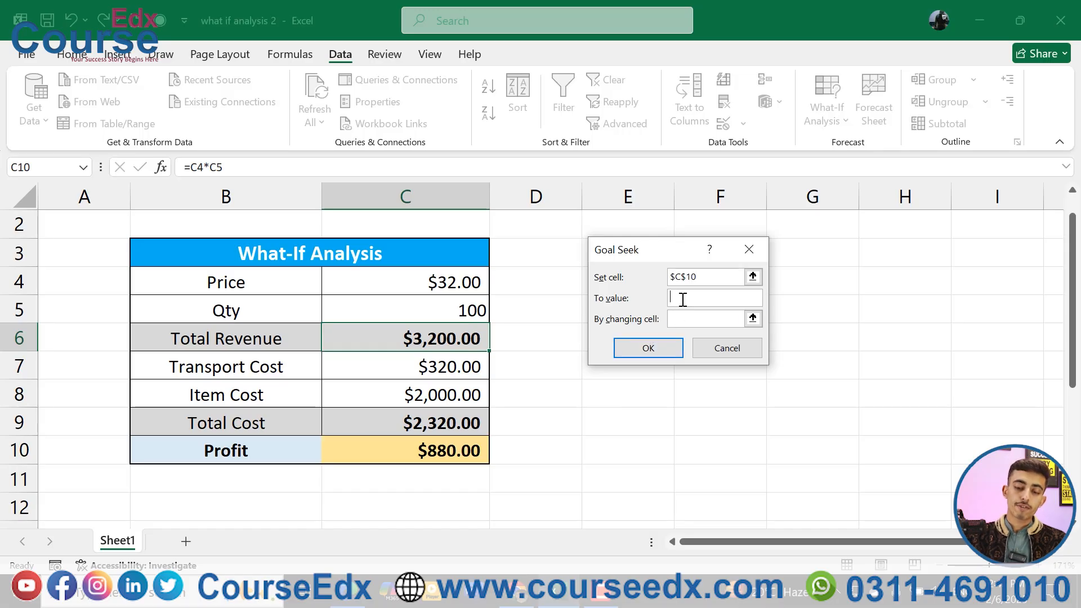
click(714, 326)
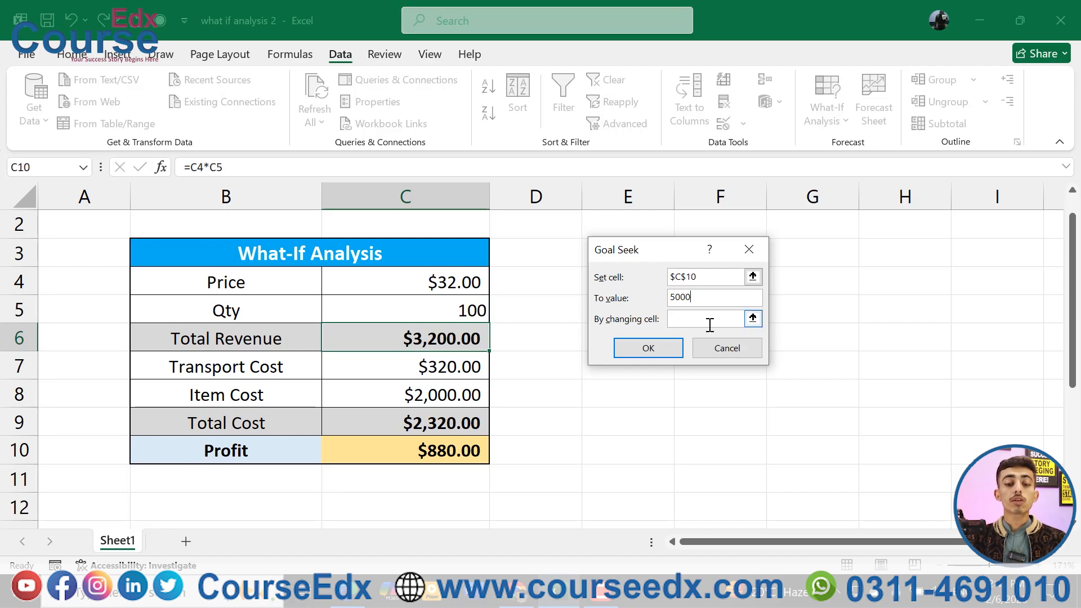
click(706, 325)
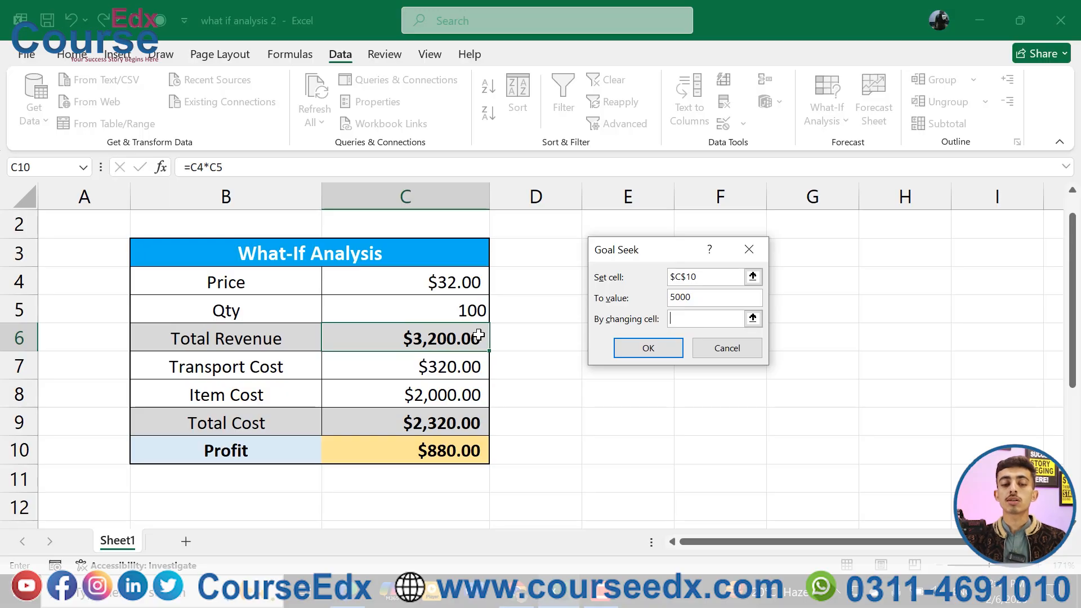
click(432, 311)
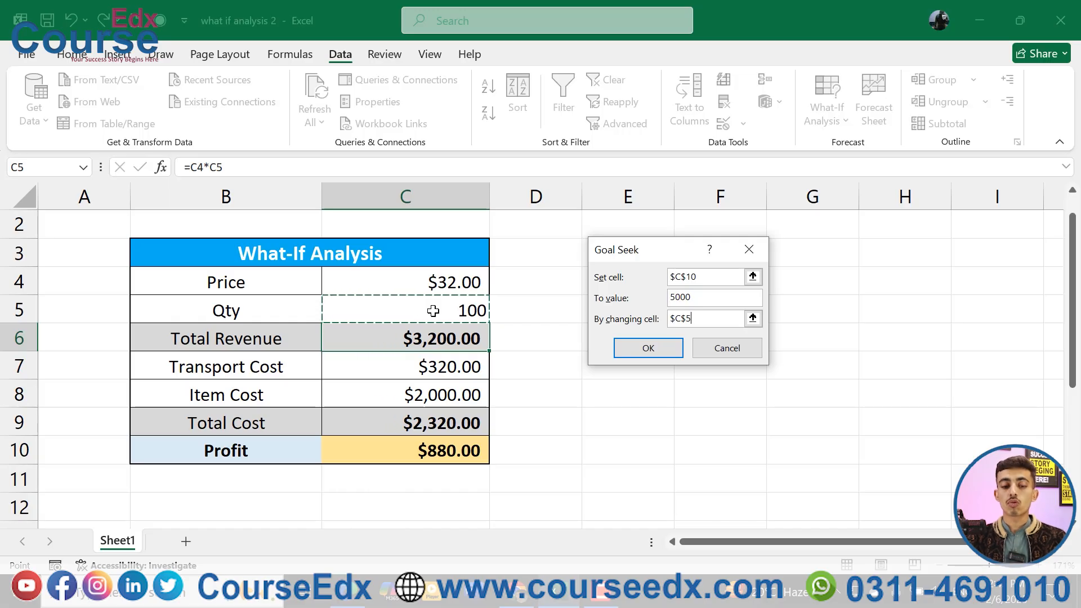
click(639, 346)
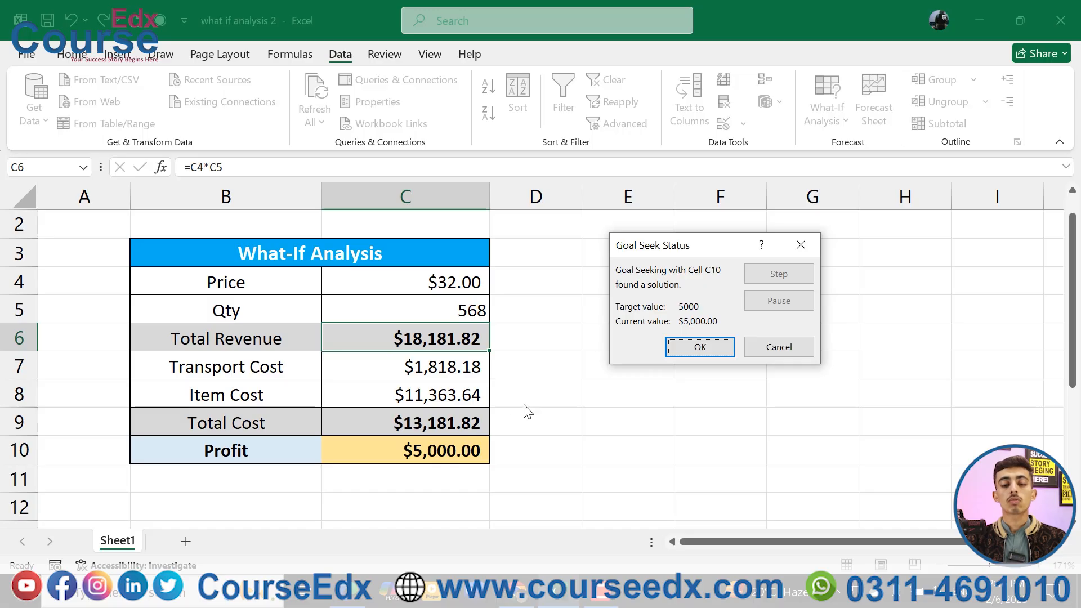
click(712, 349)
- Undo the Goal Seek change to the quantity
click(578, 400)
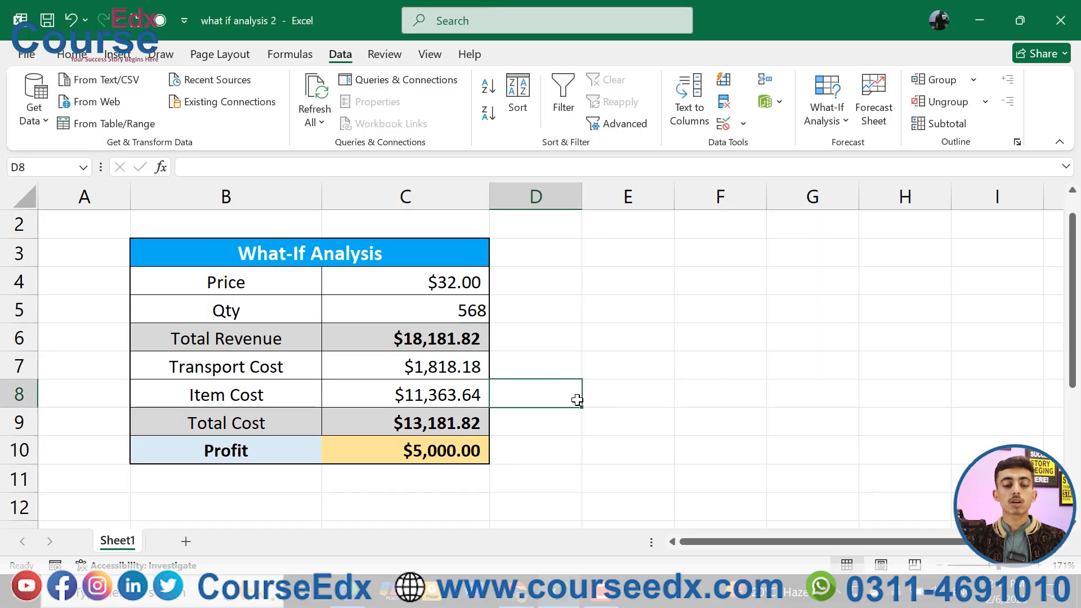
key(ctrl+z)
- Try to run Goal Seek on the profit cell C10 with a target of 7000 by changing the price cell C4
click(832, 123)
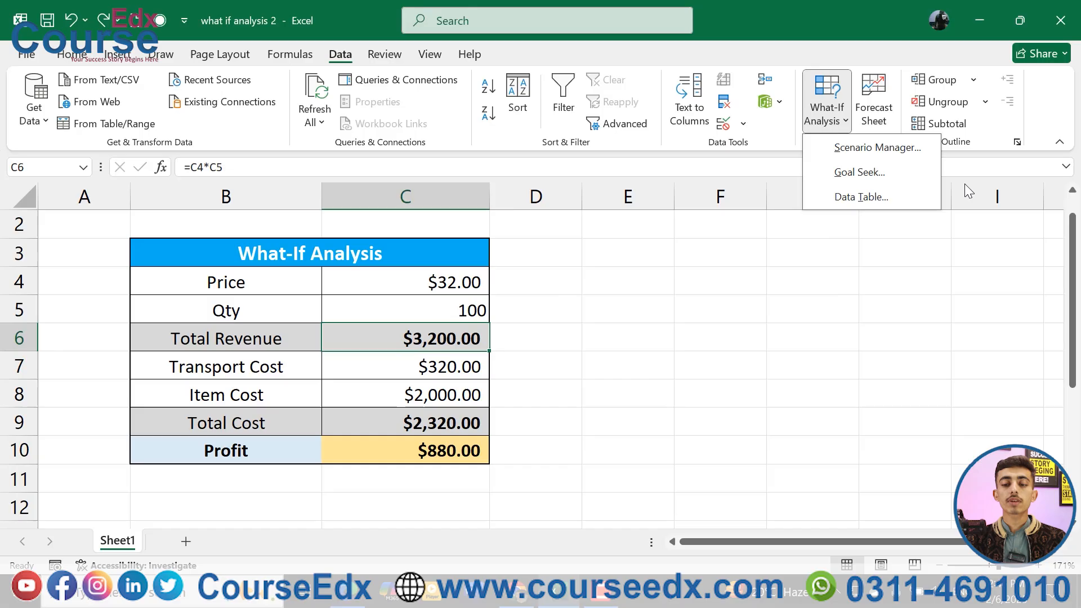
click(861, 171)
click(728, 274)
click(369, 439)
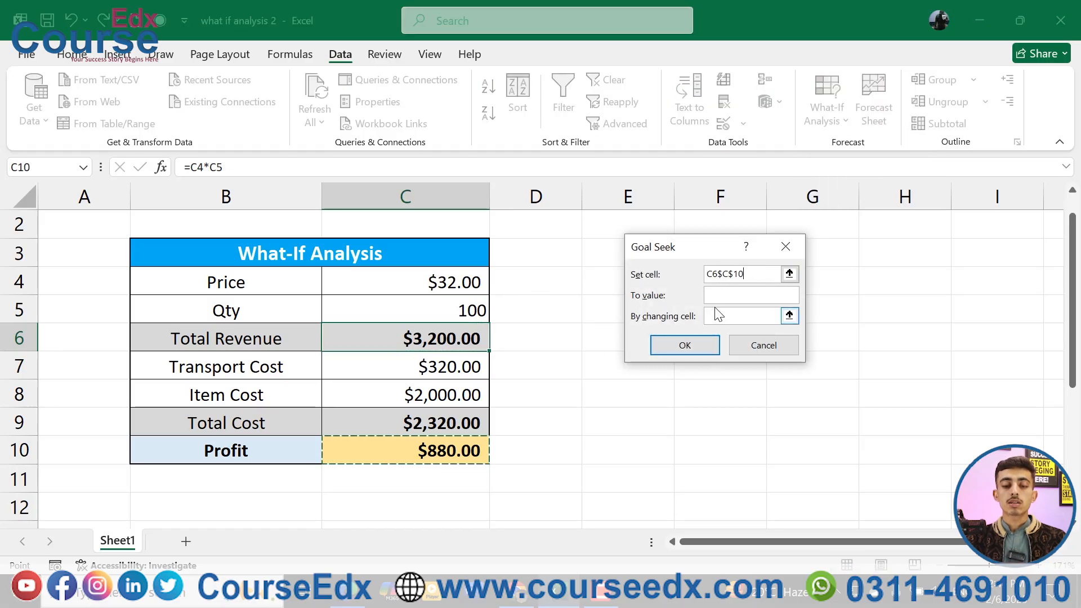
click(730, 295)
text(7)
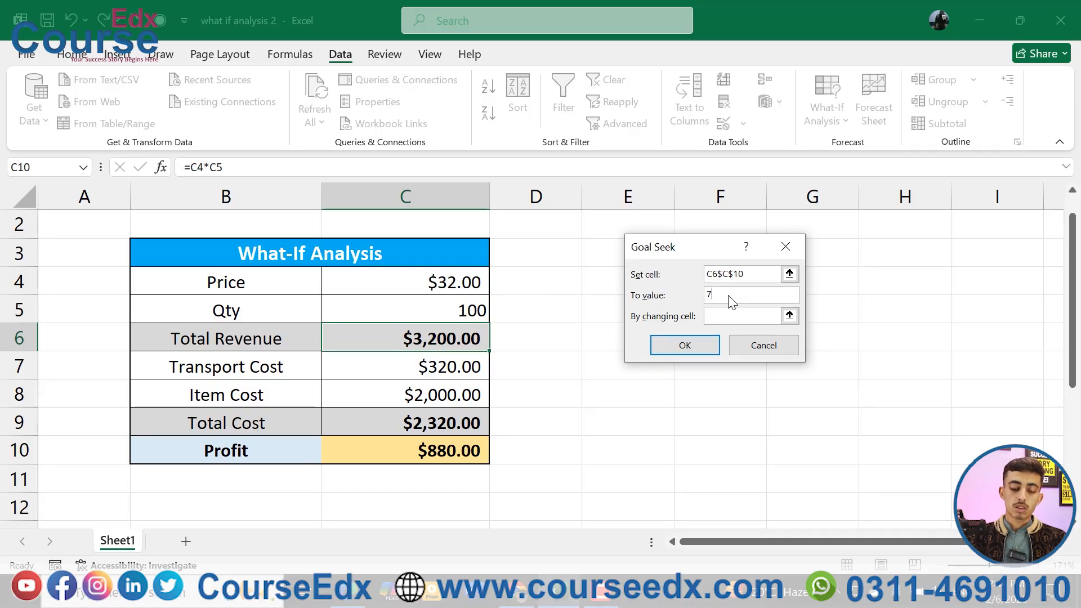
click(728, 317)
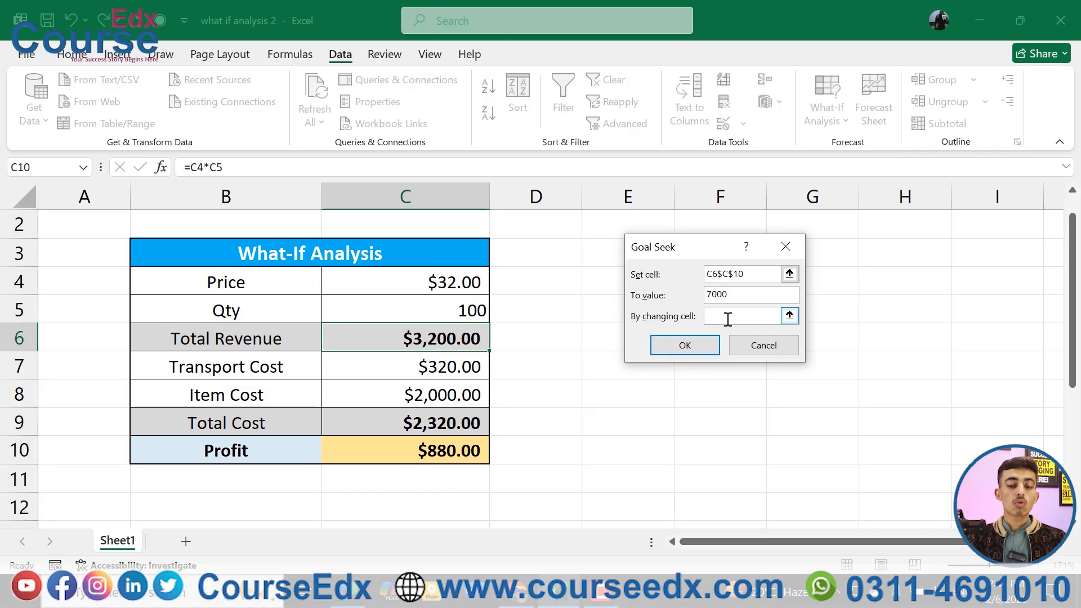
click(432, 282)
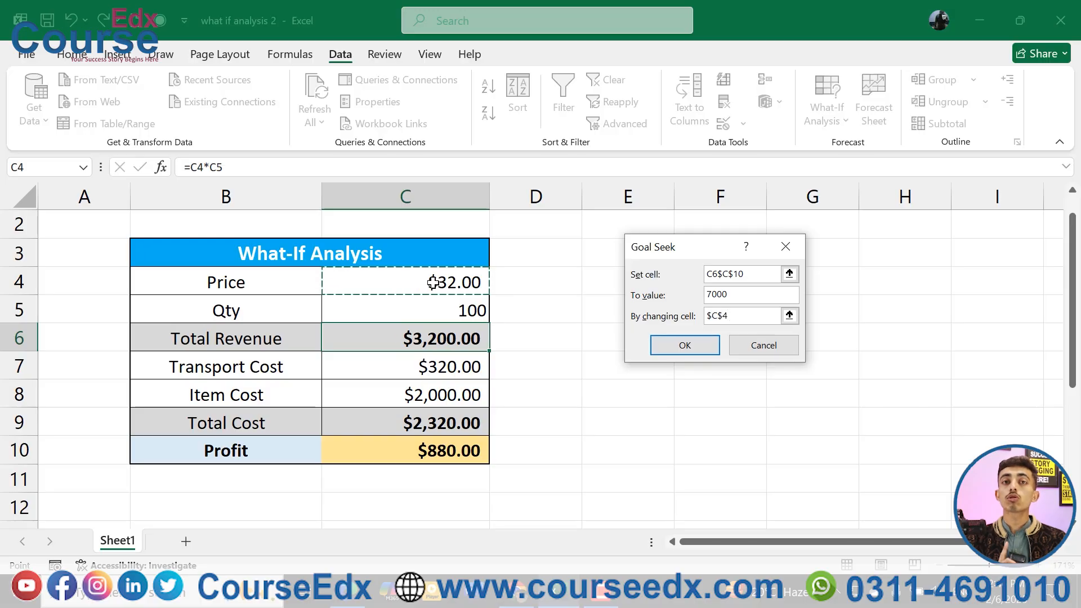
click(681, 351)
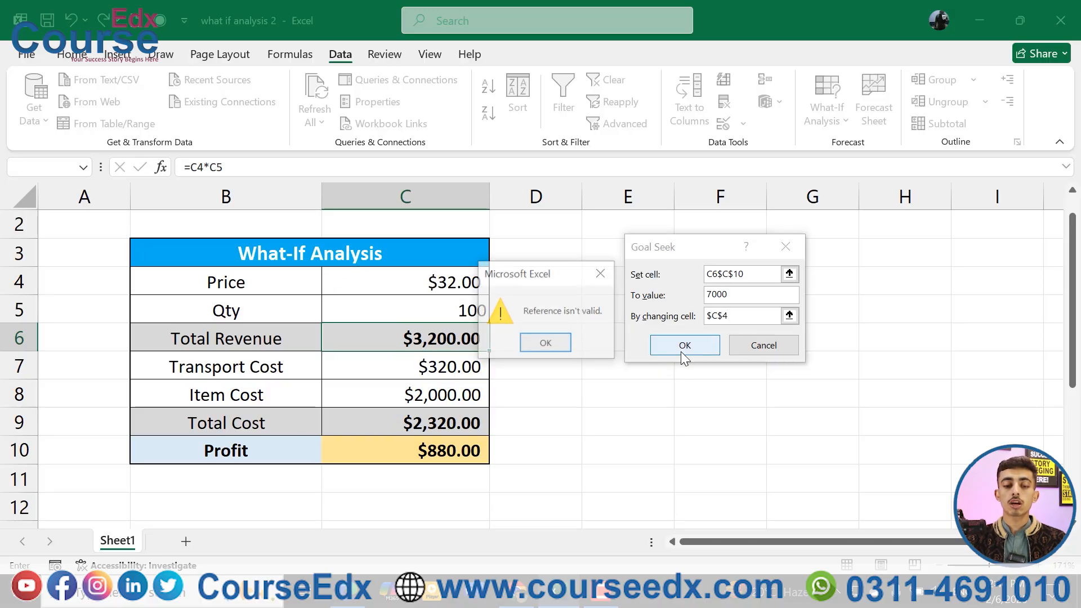
key(Escape)
key(Escape)
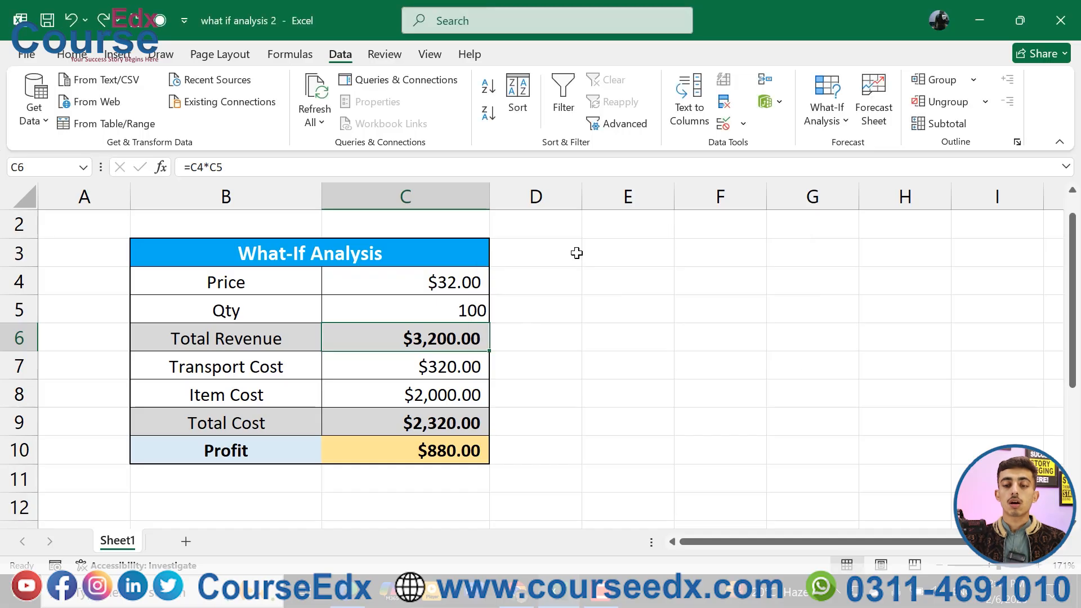
- Run Goal Seek to bring the profit cell C10 to 7000 by changing the quantity cell C5
click(828, 116)
click(850, 172)
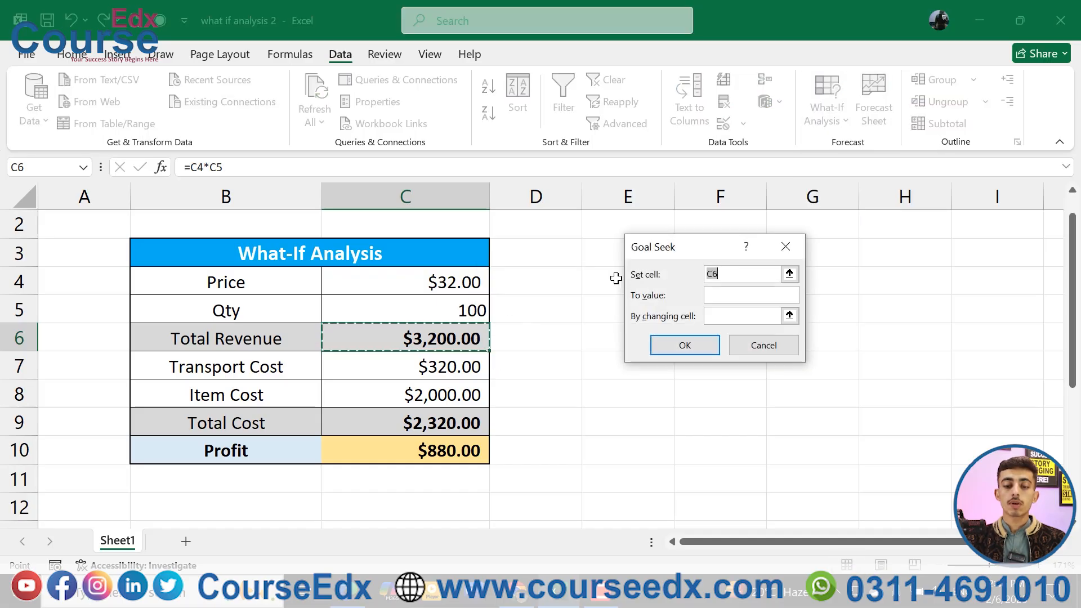
drag(675, 250, 606, 255)
click(656, 278)
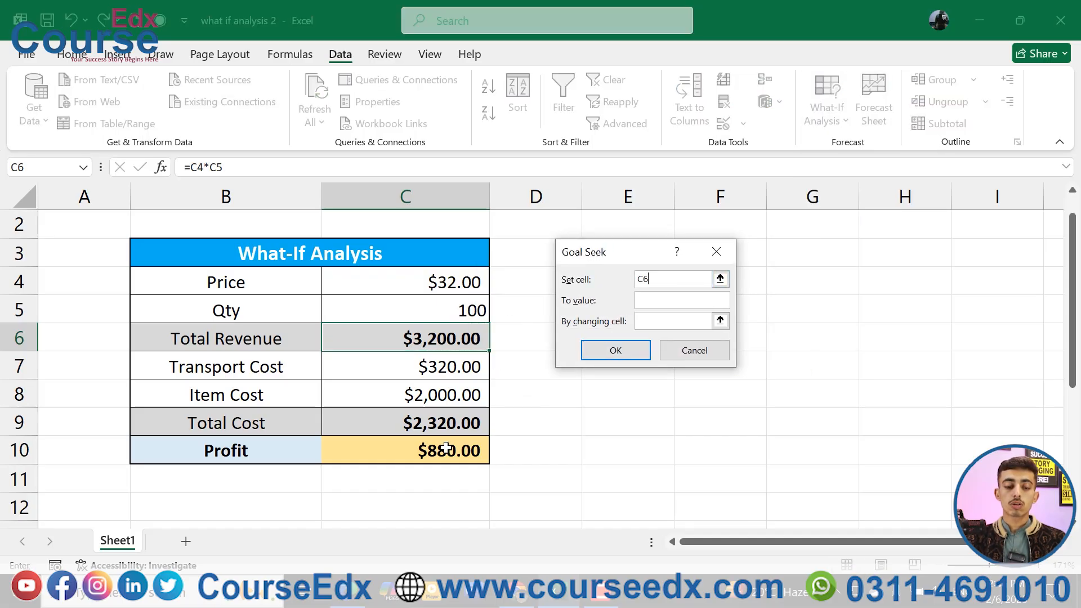
key(BackSpace)
key(BackSpace)
click(451, 448)
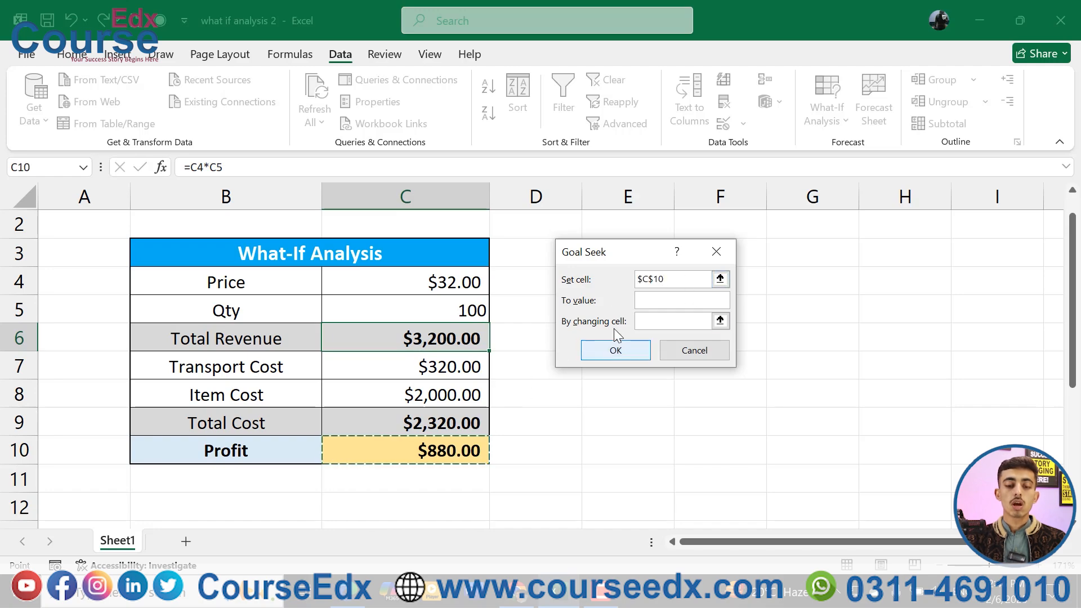
click(662, 303)
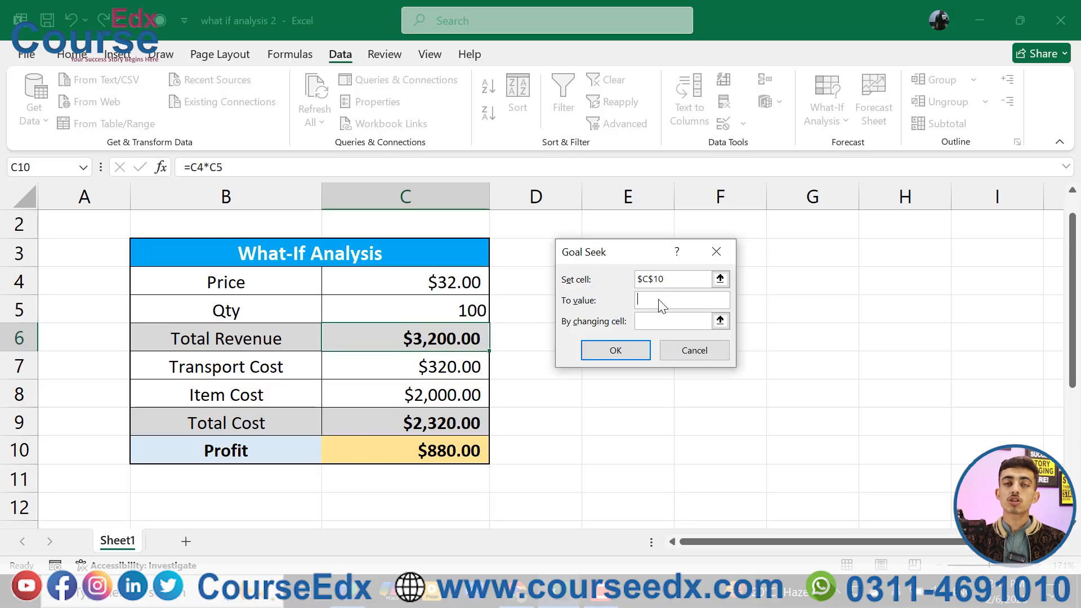
text(7000)
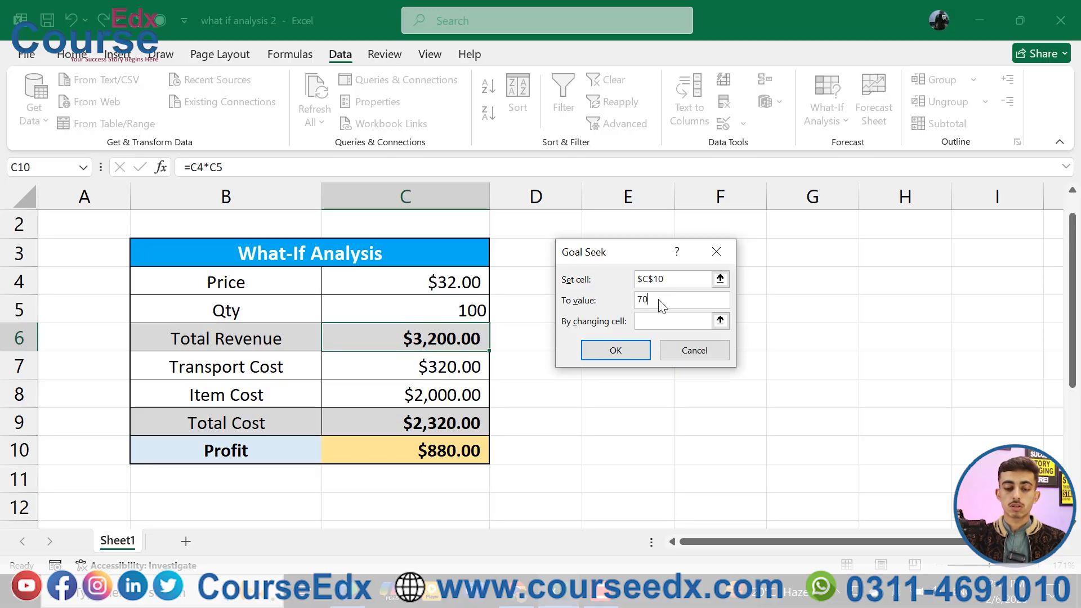
click(662, 321)
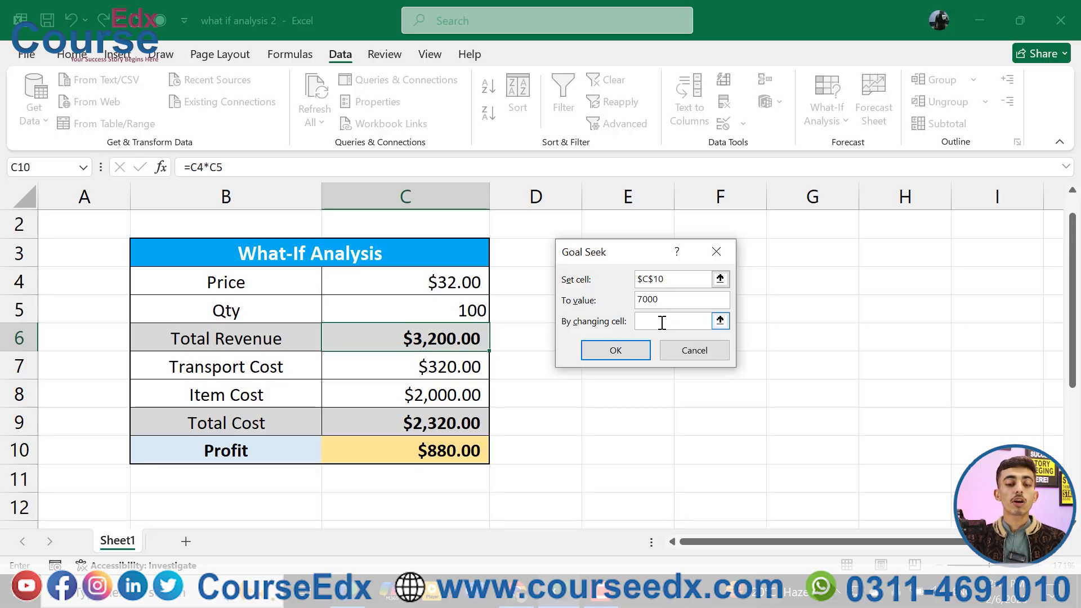
click(435, 307)
click(631, 353)
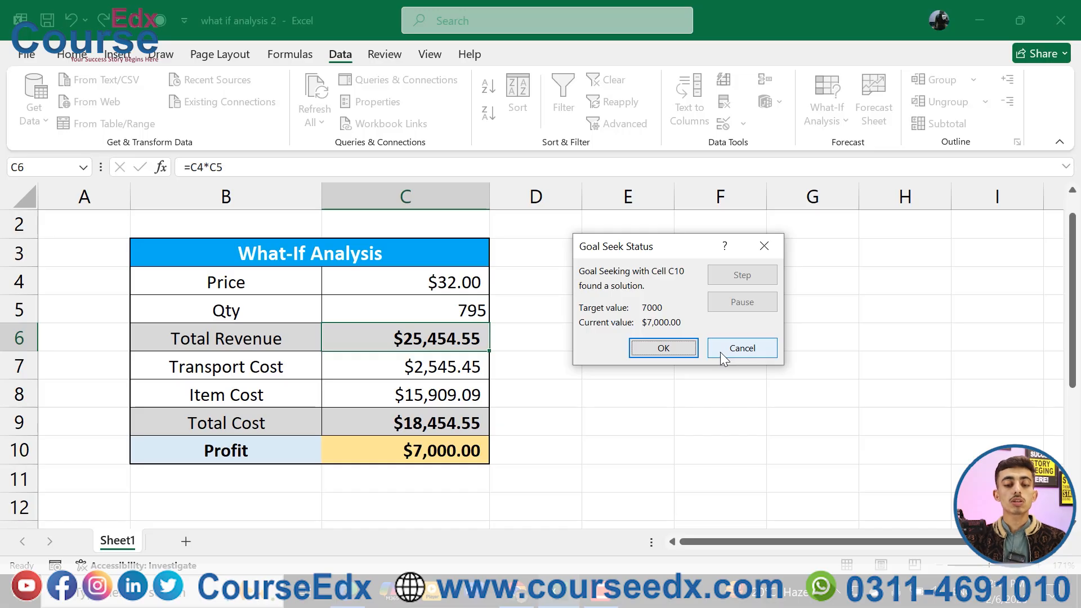
- Accept the Goal Seek solution for the quantity, and undo the change
click(666, 349)
click(608, 356)
key(ctrl+z)
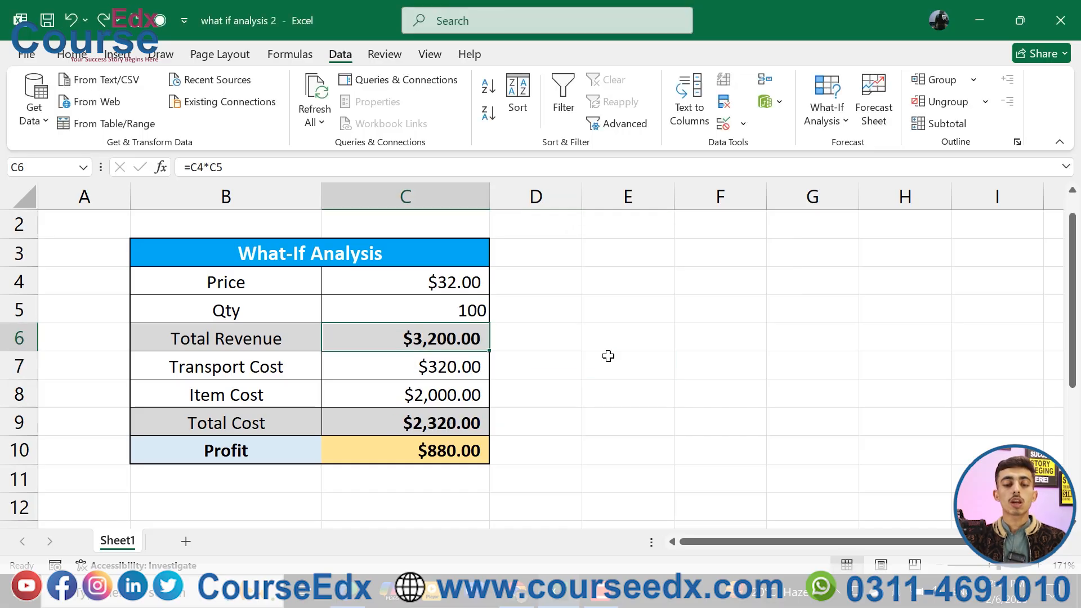
- Run Goal Seek on the profit cell C10 with a target of 7000 by changing the price cell C4, and discard the solution
click(814, 100)
click(839, 173)
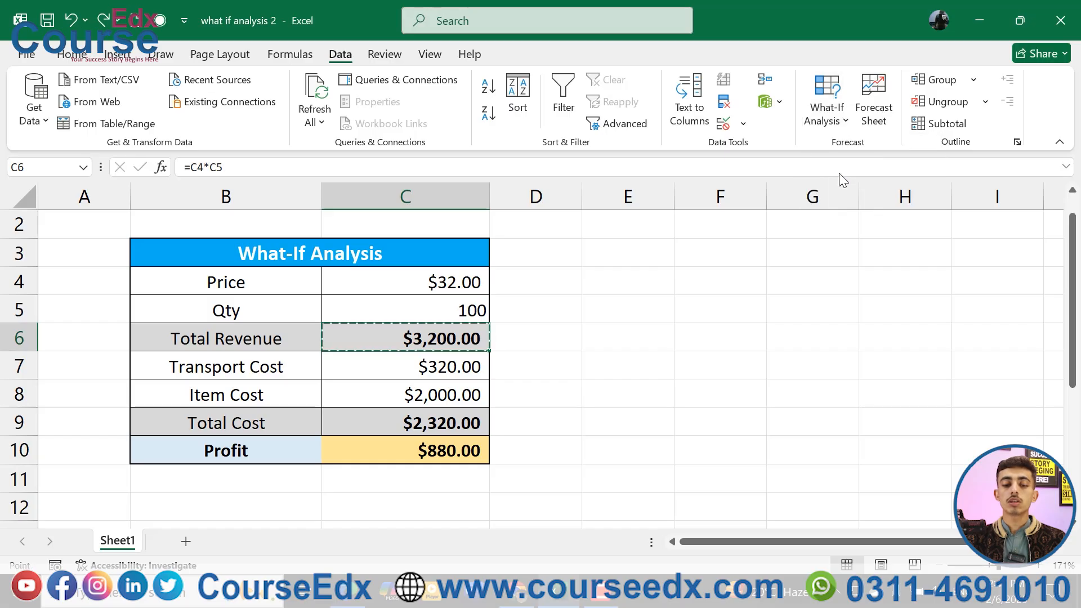
click(698, 276)
key(BackSpace)
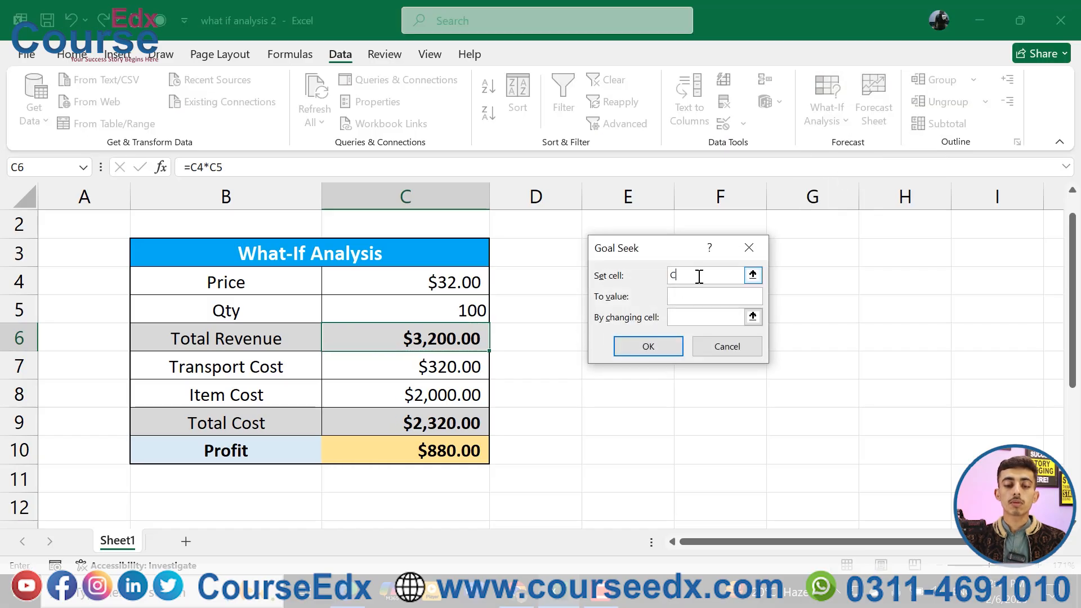
click(460, 452)
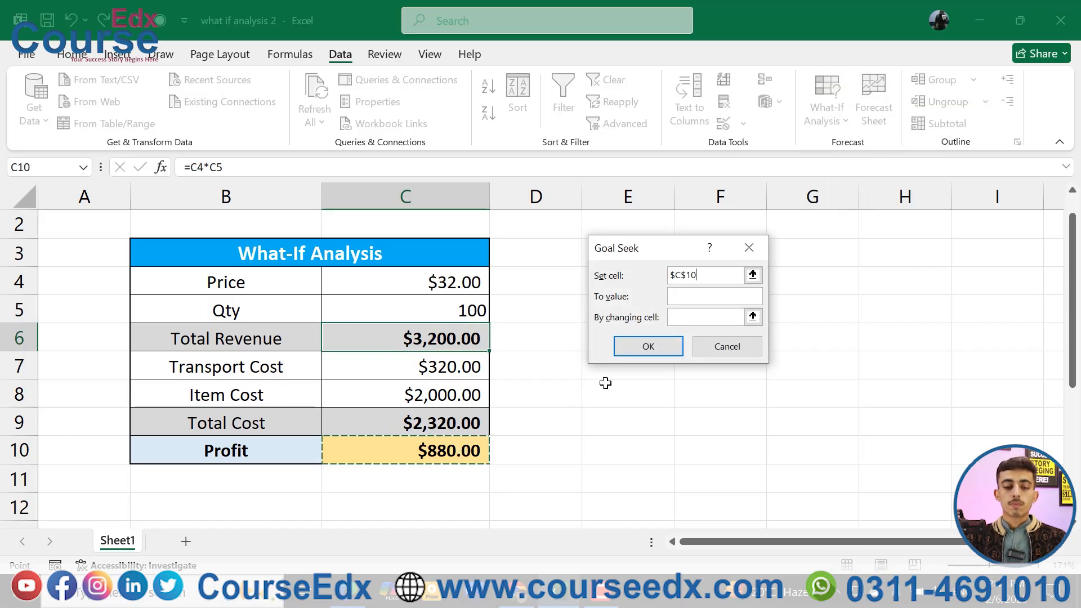
click(703, 296)
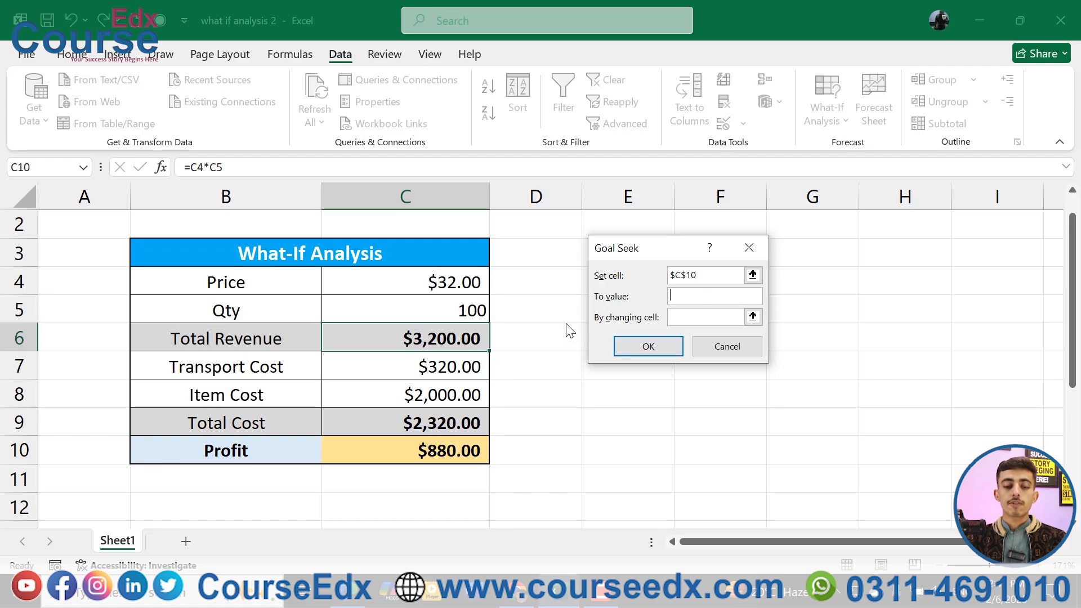
click(703, 276)
click(704, 298)
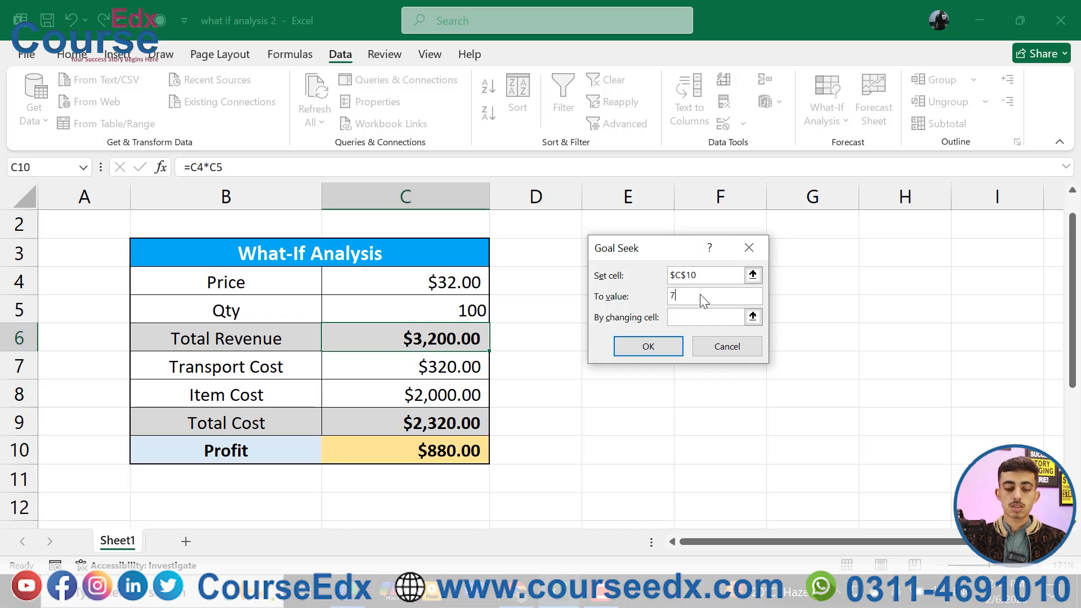
click(691, 317)
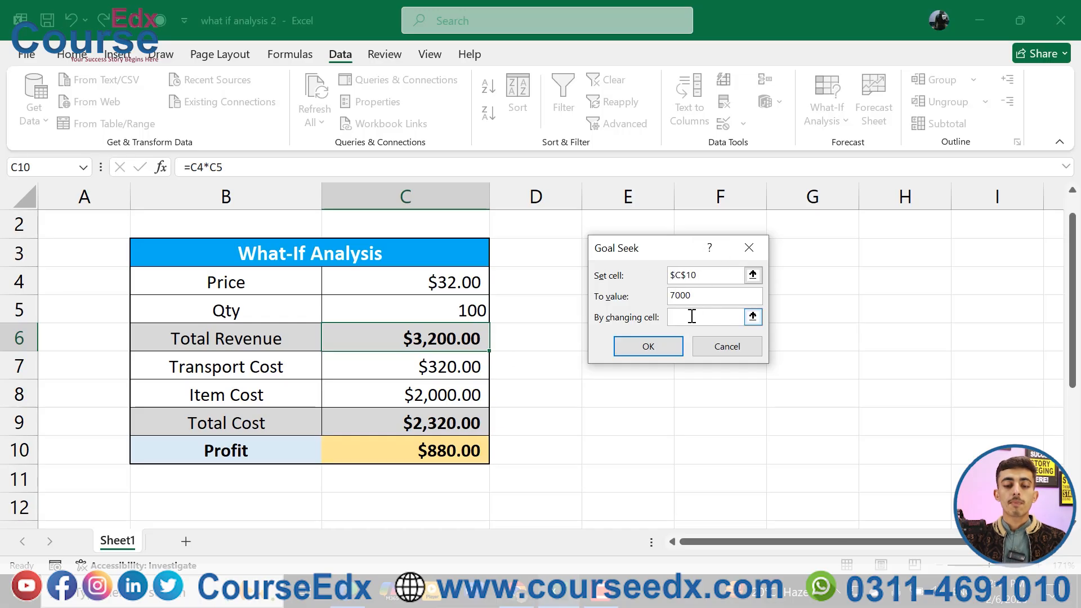
click(421, 281)
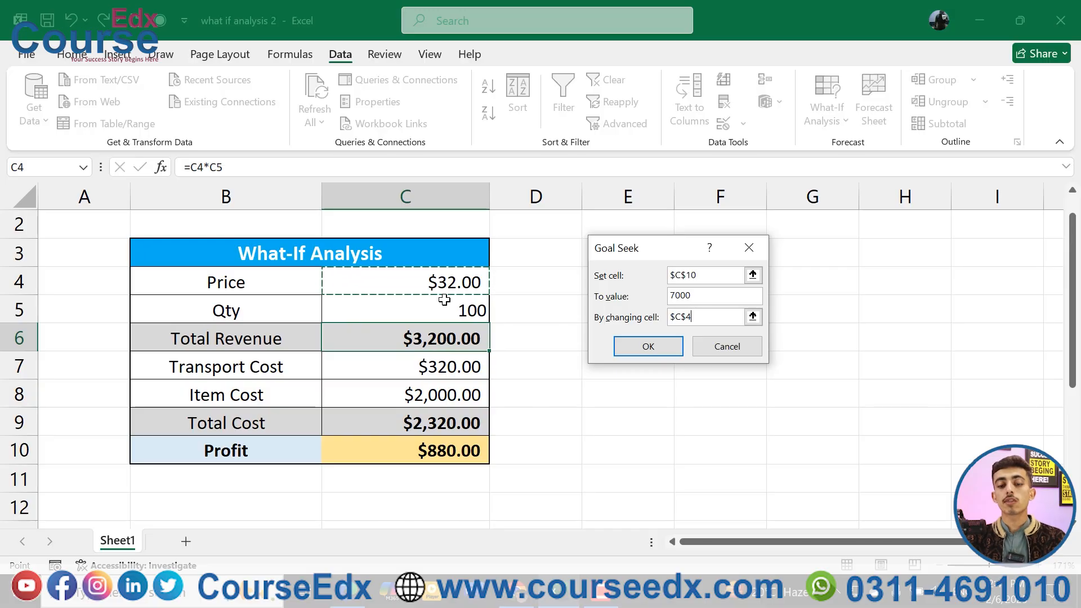
click(625, 349)
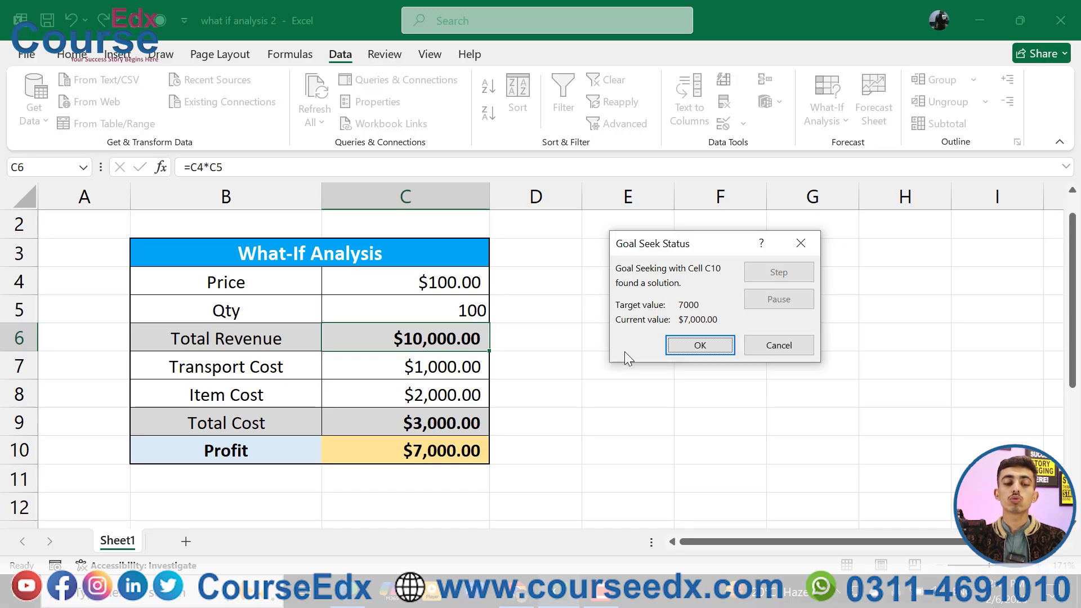
key(Escape)
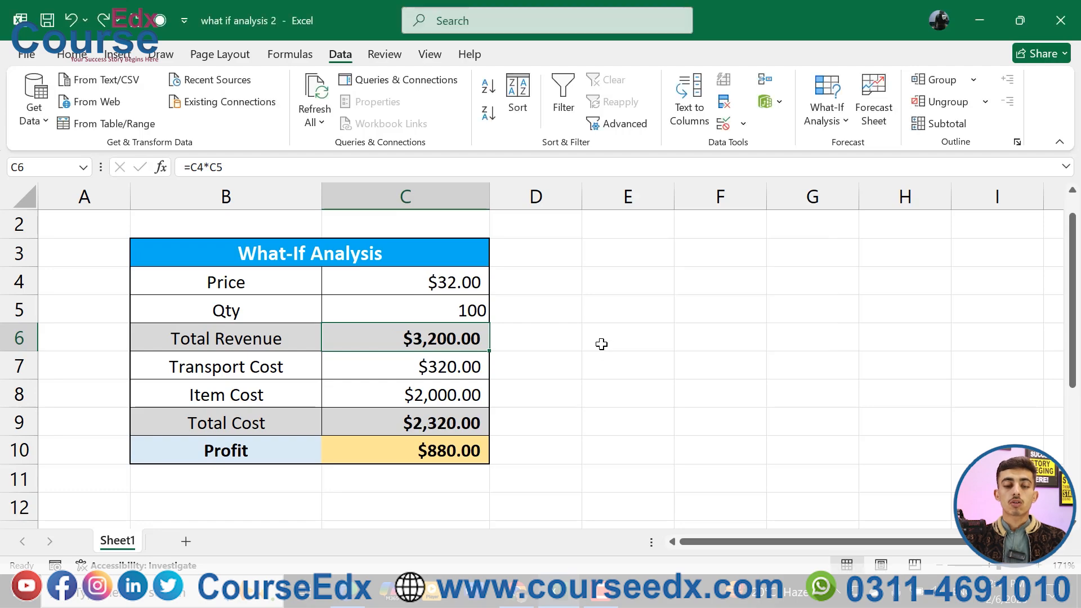
- Try to run Goal Seek on the profit cell C10 with a target of 9000 by changing the item cost cell C8
click(822, 112)
click(851, 171)
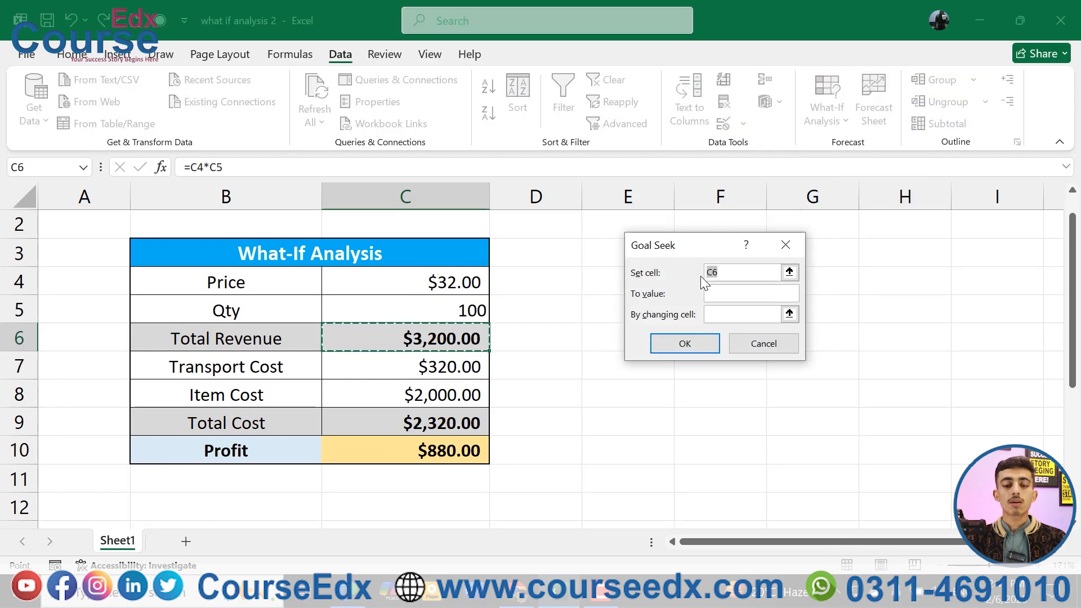
click(438, 457)
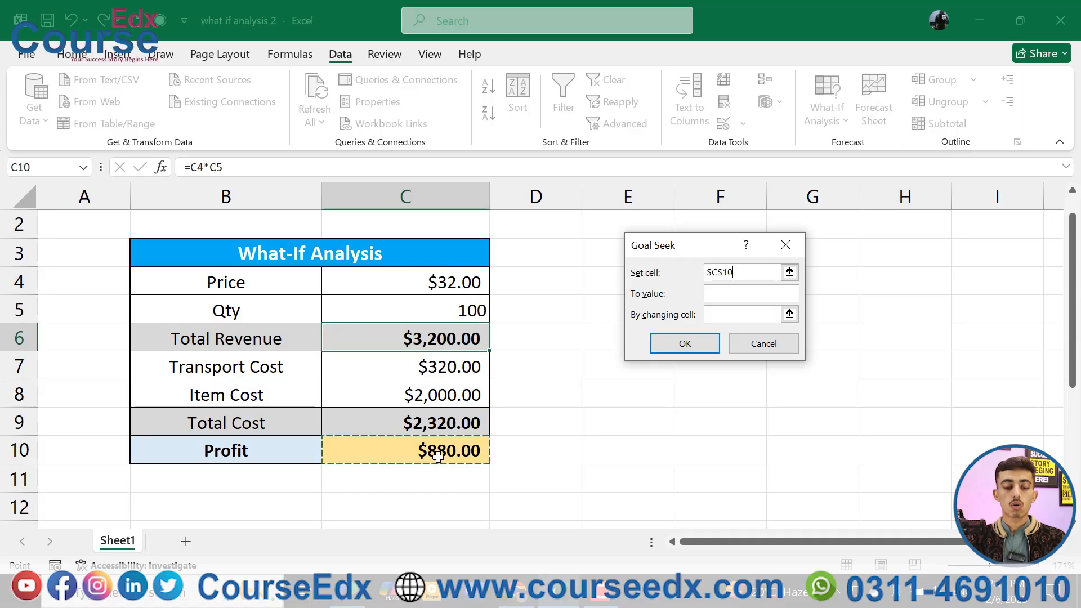
click(724, 294)
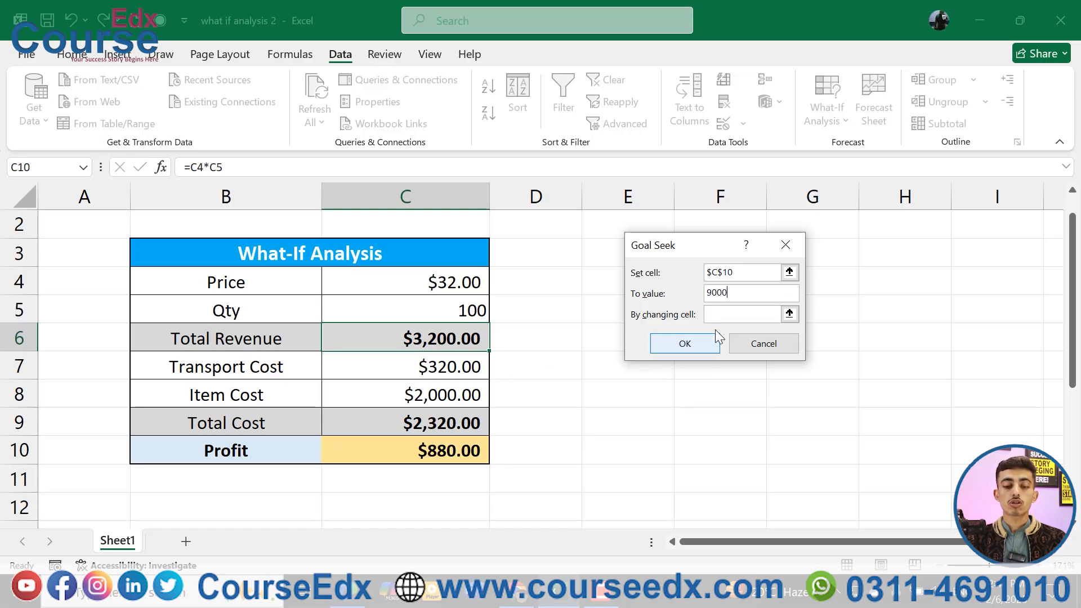
click(733, 317)
click(440, 394)
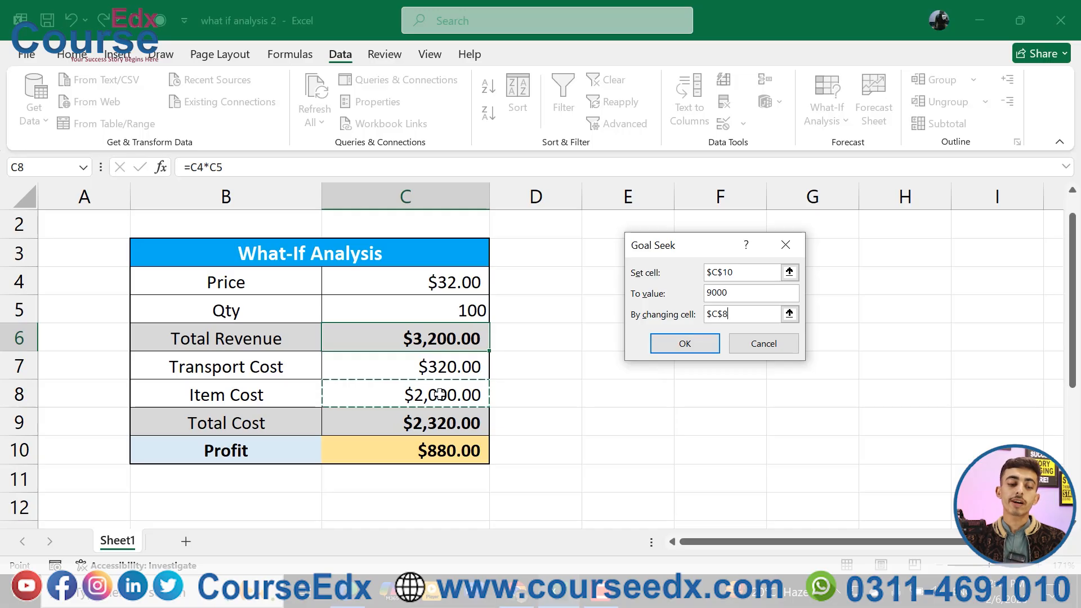
click(684, 344)
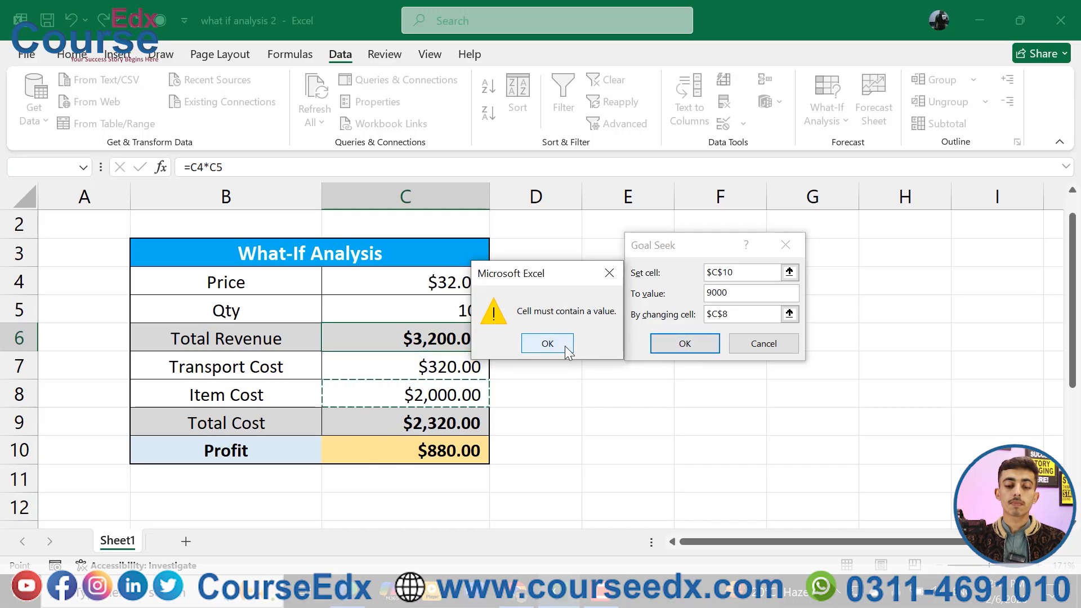
click(563, 345)
click(684, 344)
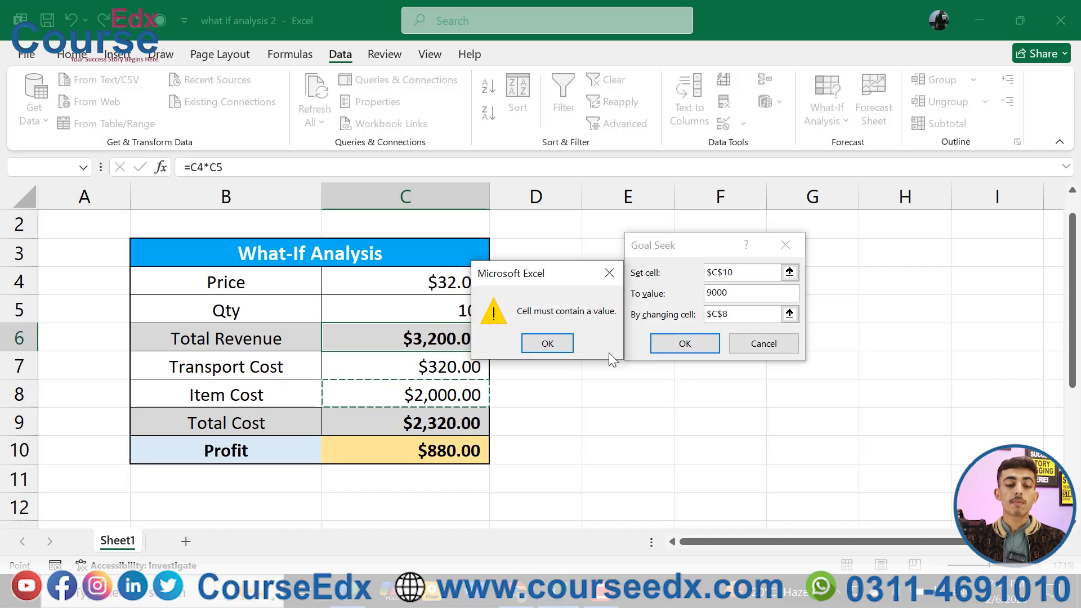
key(Return)
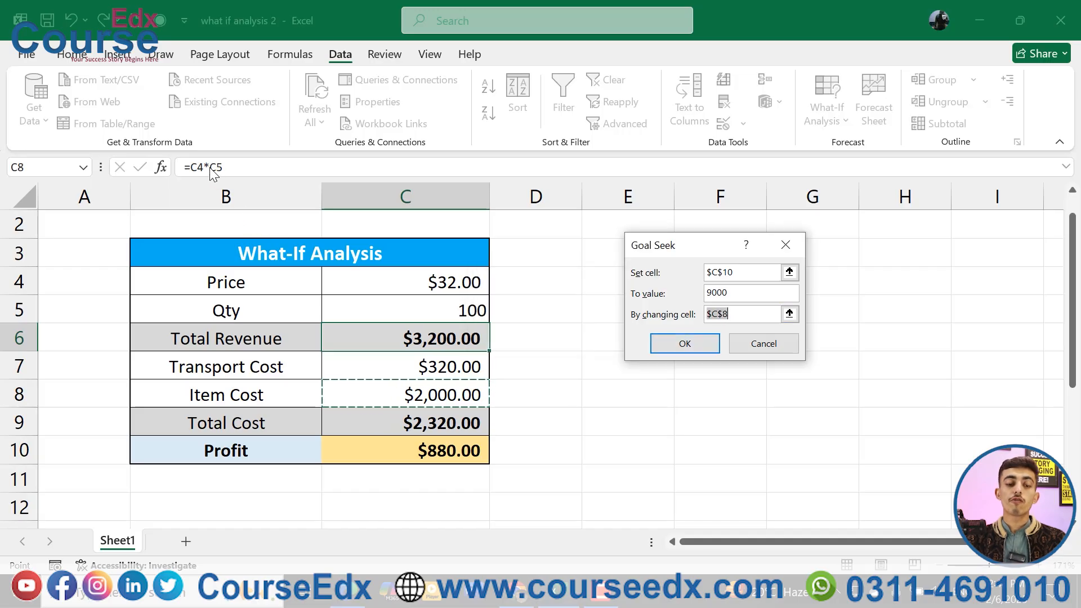
- Try cells C7, C6, C5, C4 and C9 as the Goal Seek changing cell, and cancel Goal Seek
click(438, 367)
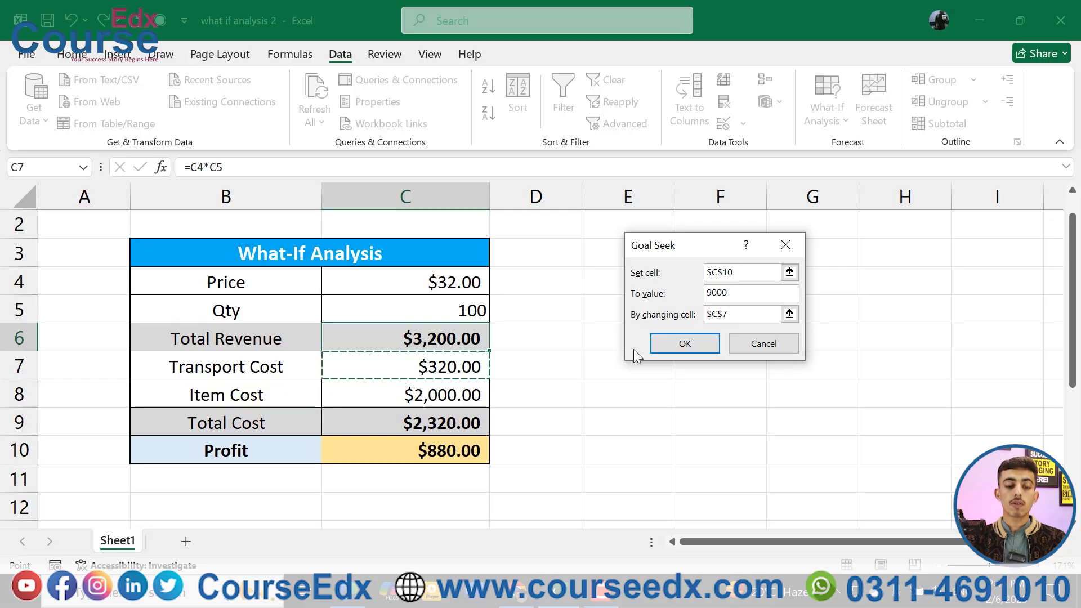
click(451, 340)
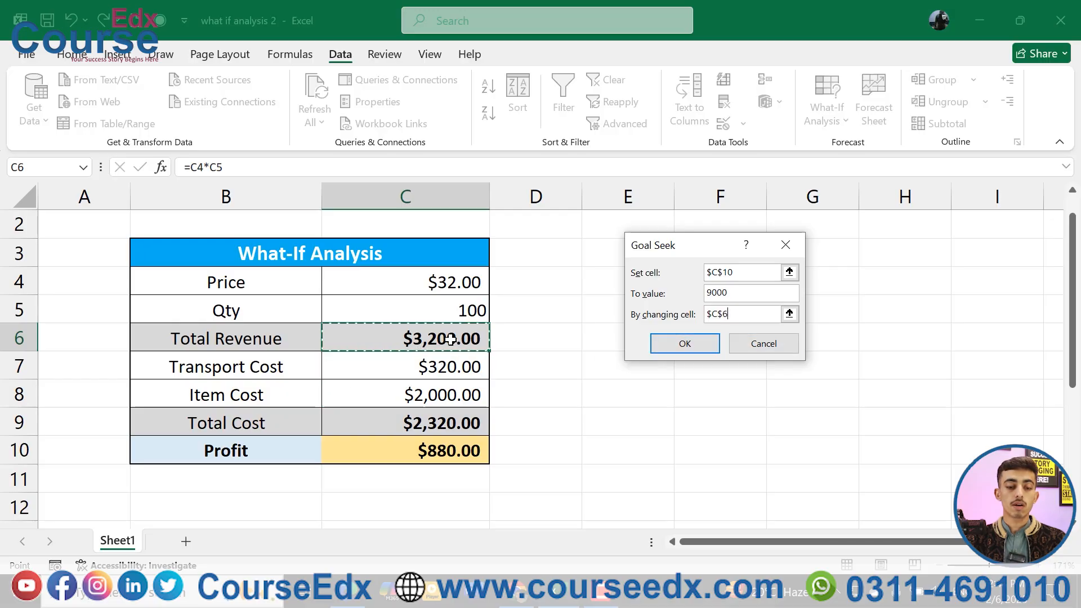
click(443, 308)
click(438, 287)
click(446, 429)
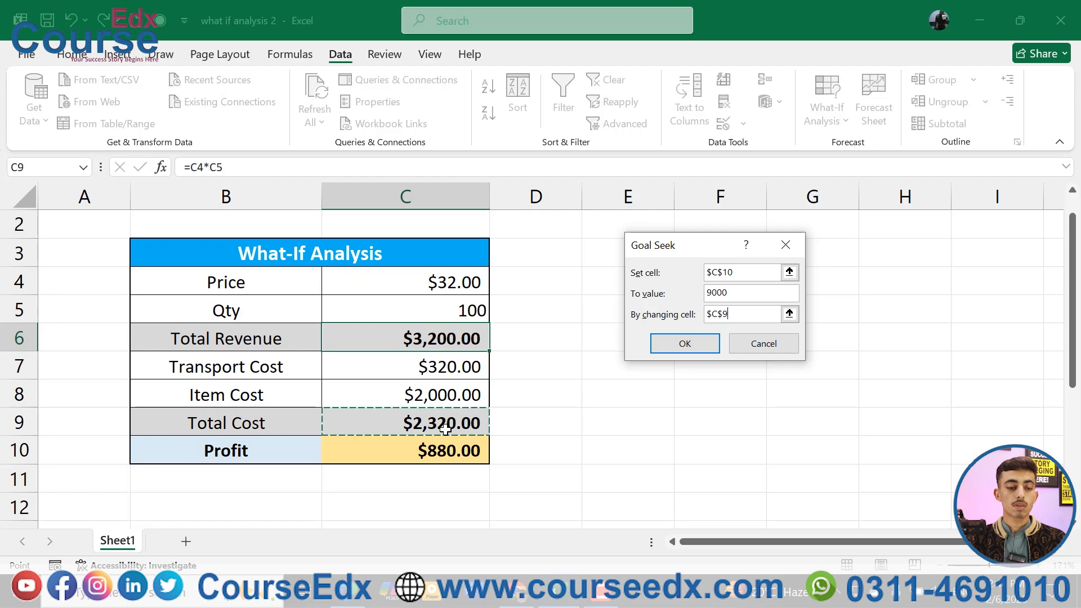
click(763, 344)
- Examine which cells hold formulas and which hold plain values among the costs, profit, total revenue, price and quantity in column C
click(438, 371)
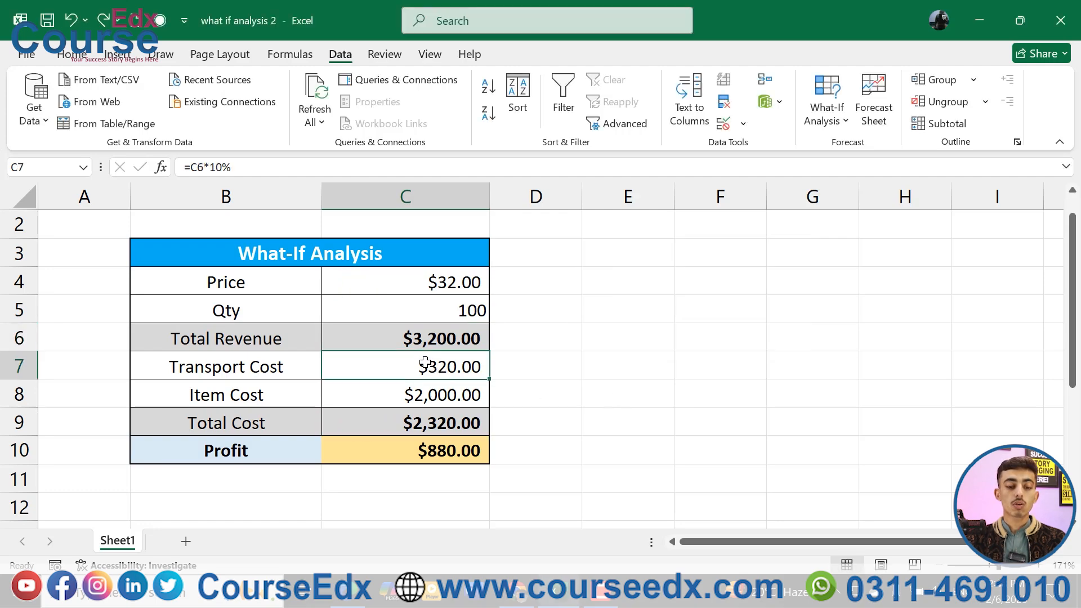
click(432, 394)
click(433, 454)
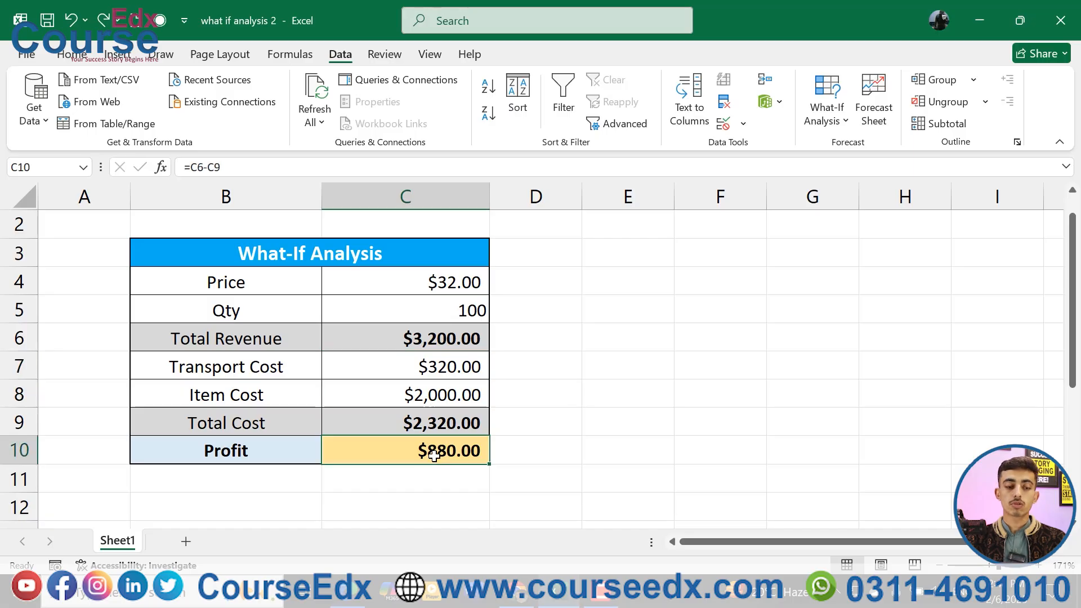
click(417, 345)
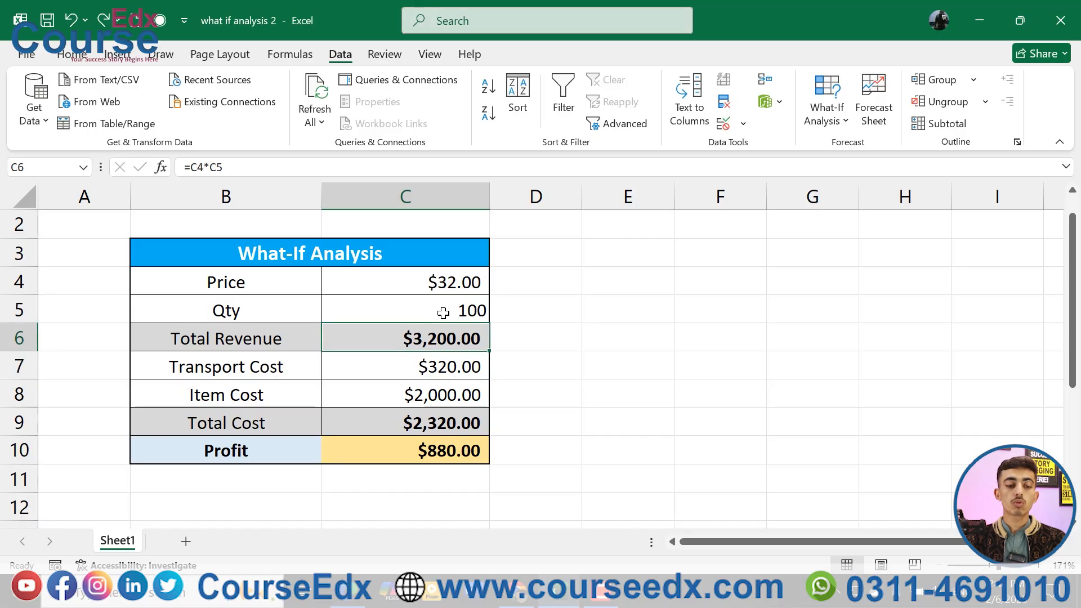
click(440, 263)
click(444, 284)
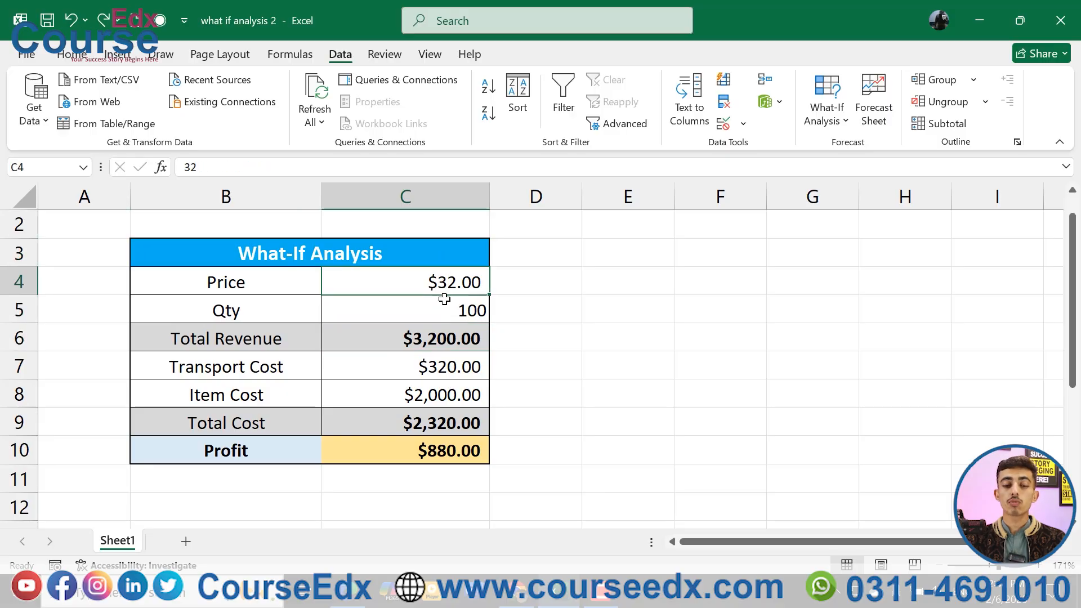
click(444, 297)
drag(444, 280, 453, 304)
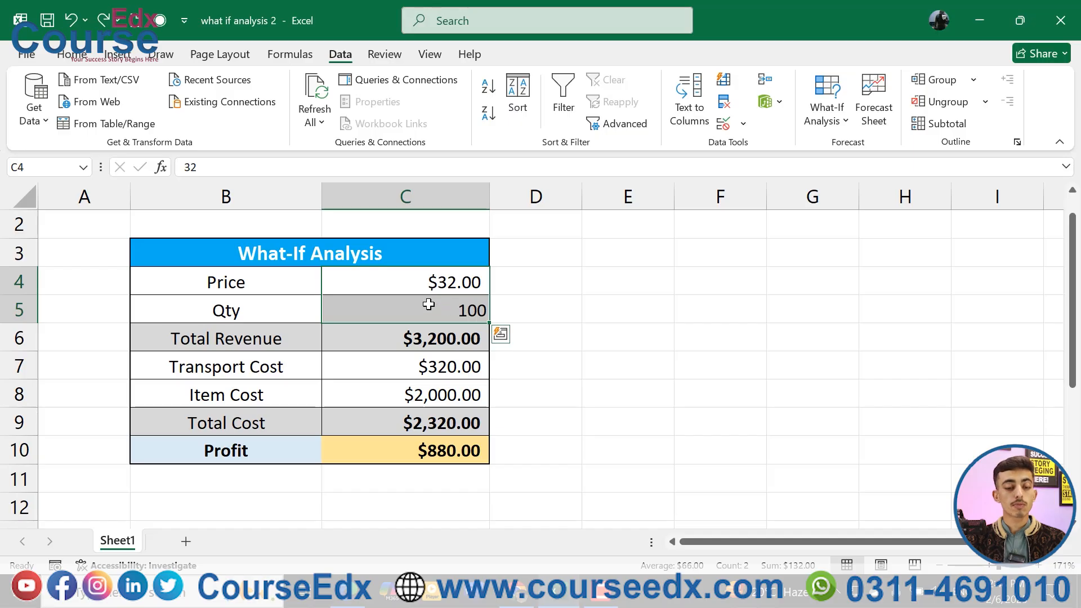
click(429, 298)
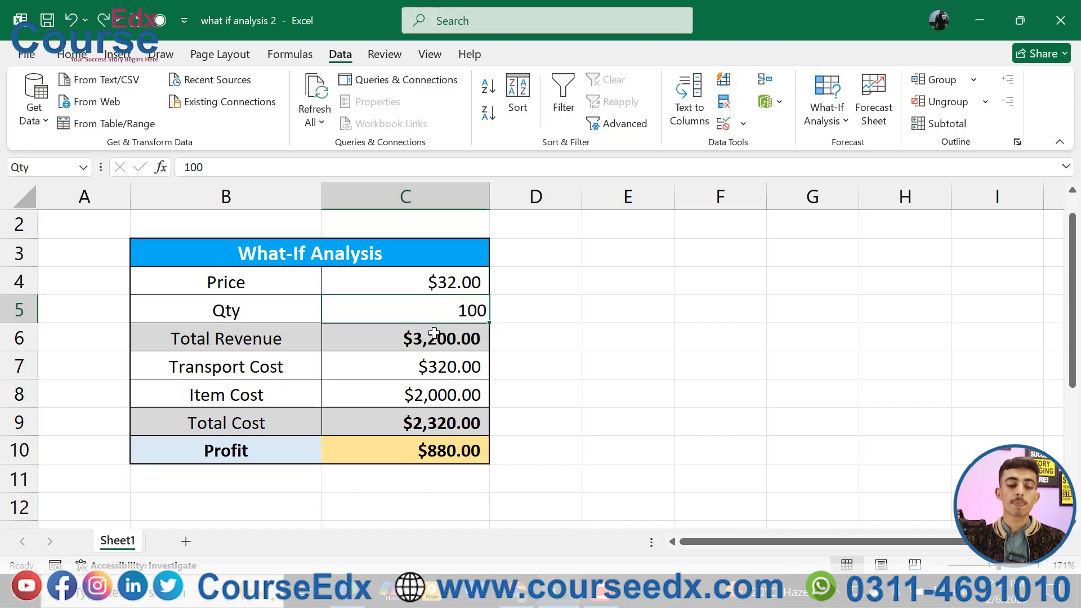
- Replace the transport cost formula in cell C7 with the plain value 300
click(442, 369)
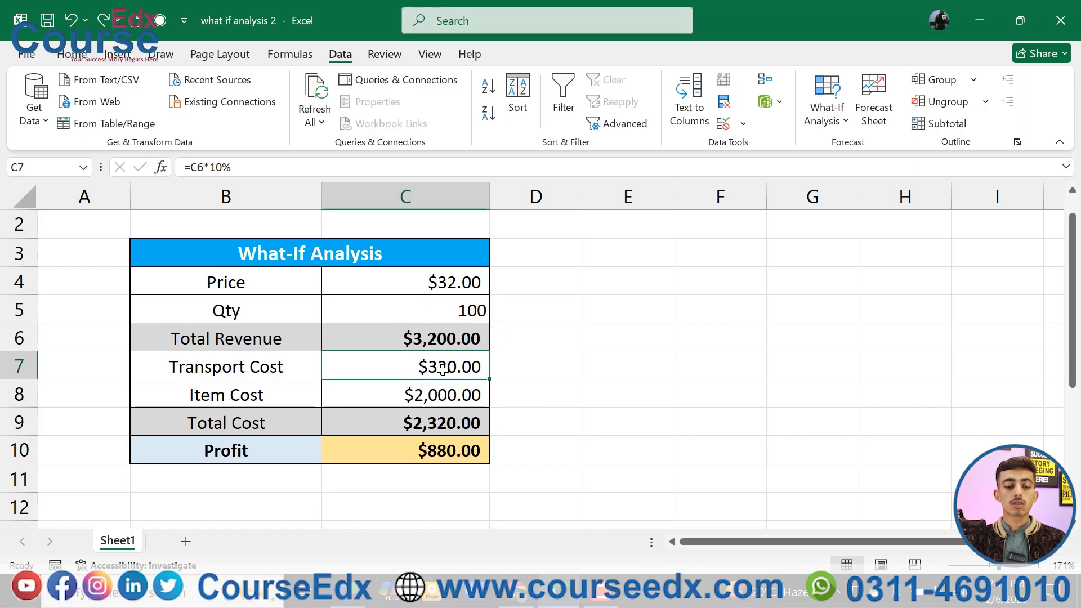
double_click(443, 369)
key(BackSpace)
key(BackSpace)
key(BackSpace)
key(BackSpace)
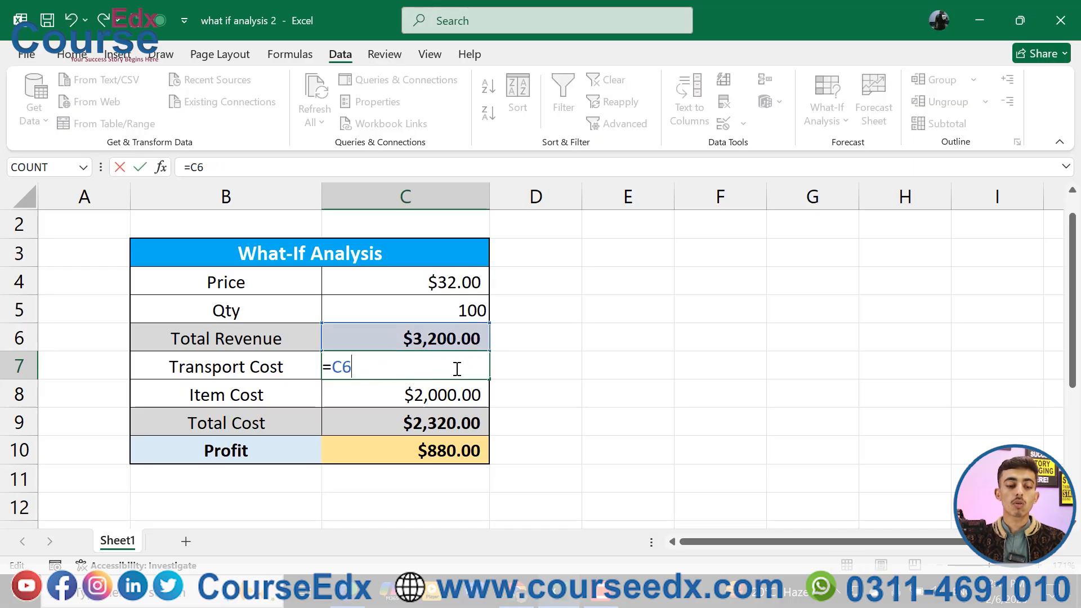
key(BackSpace)
key(BackSpace)
key(BackSpace)
click(509, 381)
click(460, 373)
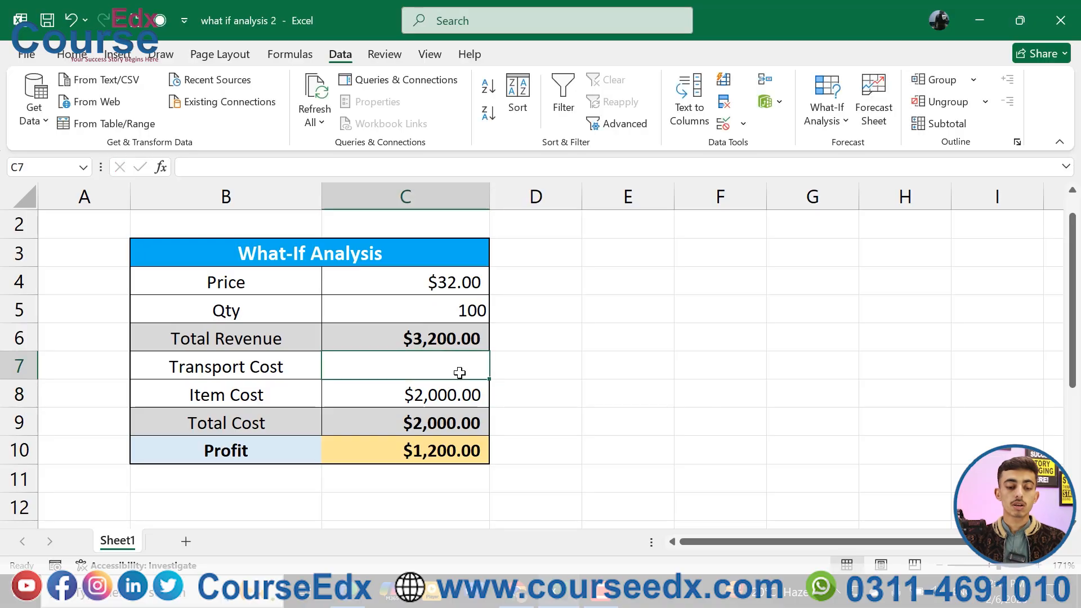
text(300)
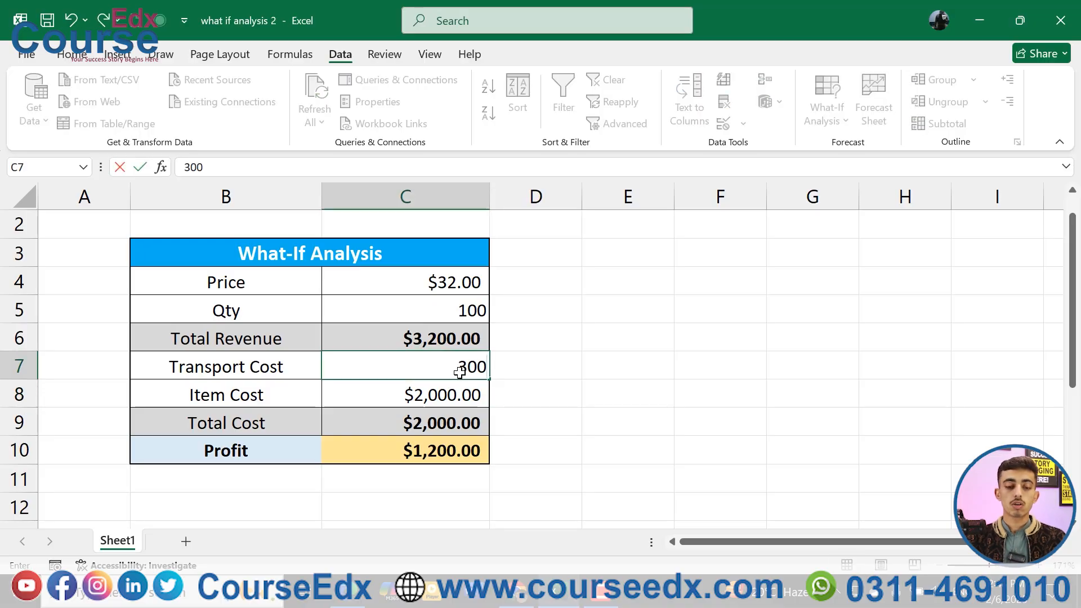
click(574, 420)
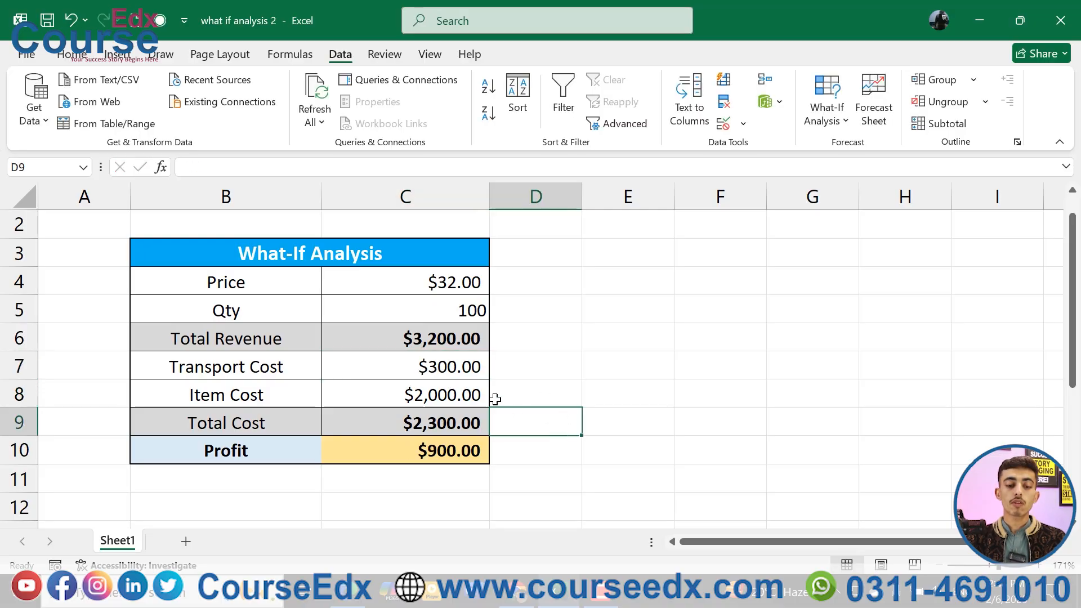
- Run Goal Seek on the profit cell C10 with a target of 9000 by changing the transport cost cell C7, and discard the solution
click(455, 456)
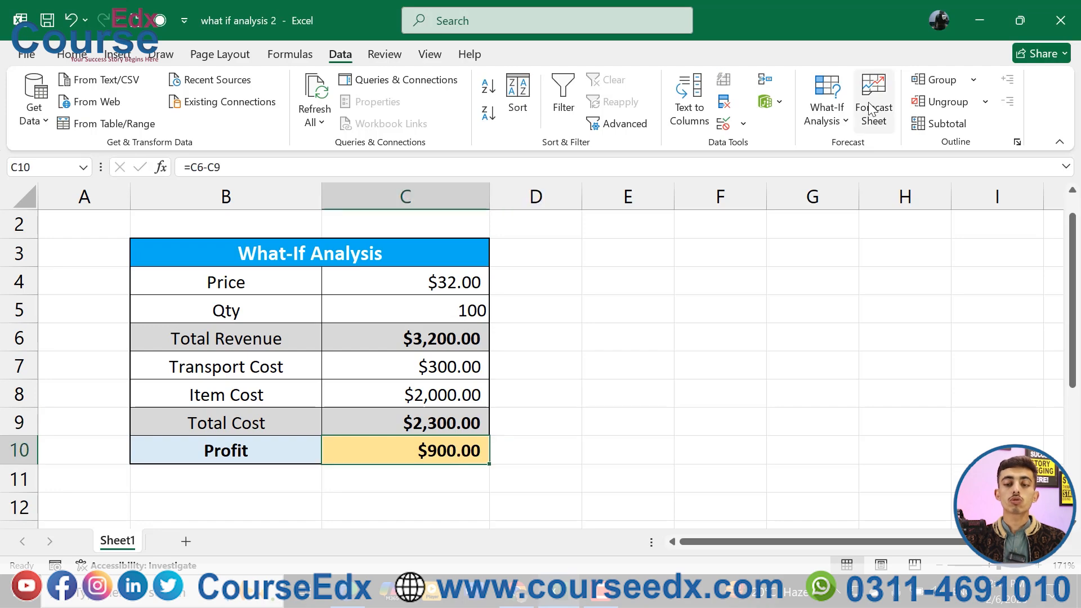
click(825, 115)
click(857, 173)
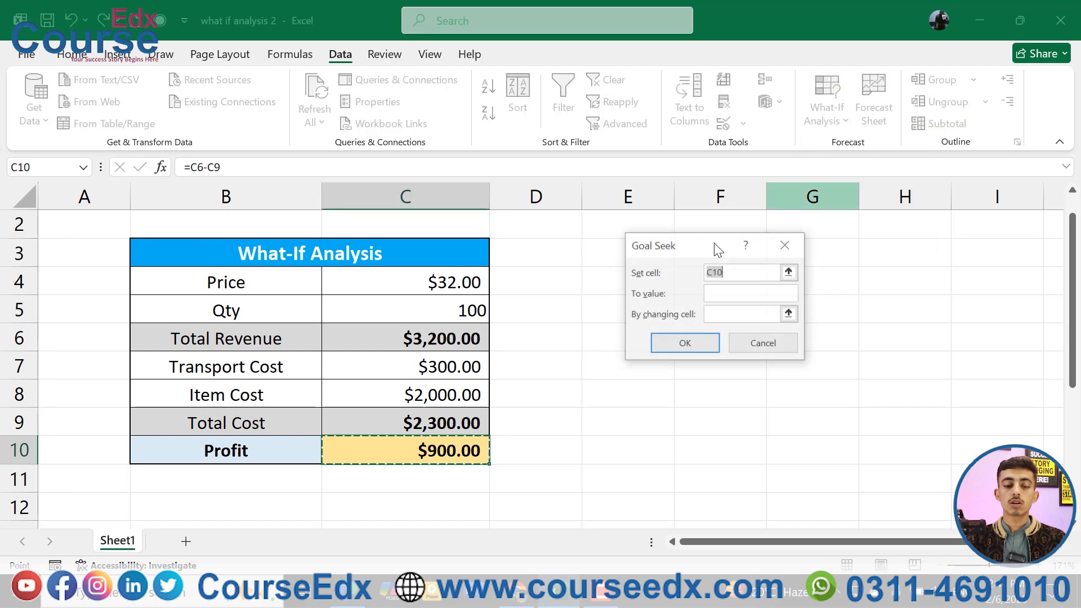
double_click(732, 273)
drag(731, 273, 698, 277)
click(417, 460)
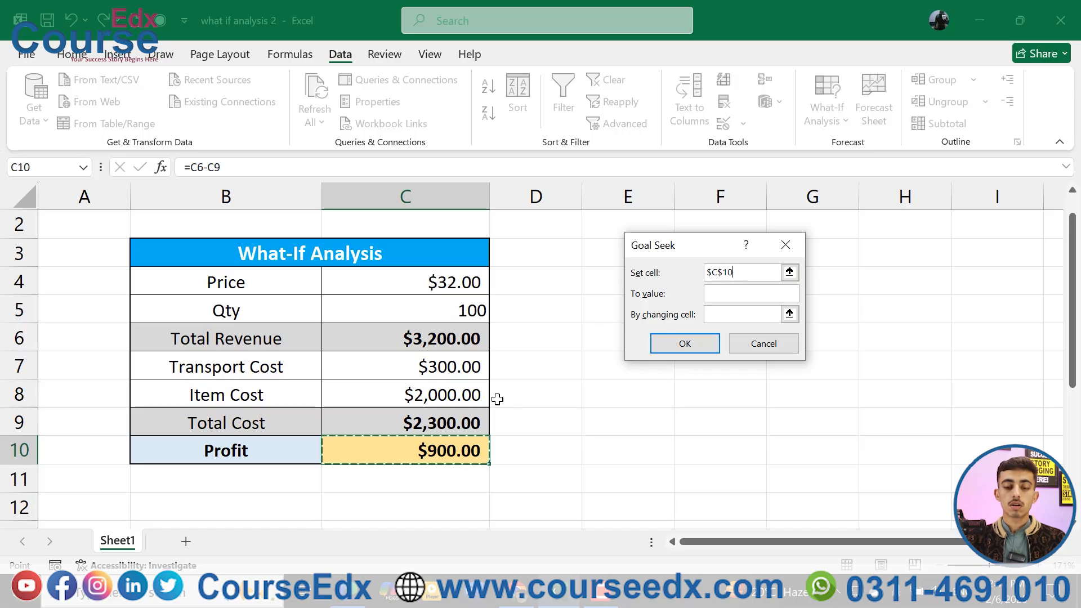
click(722, 298)
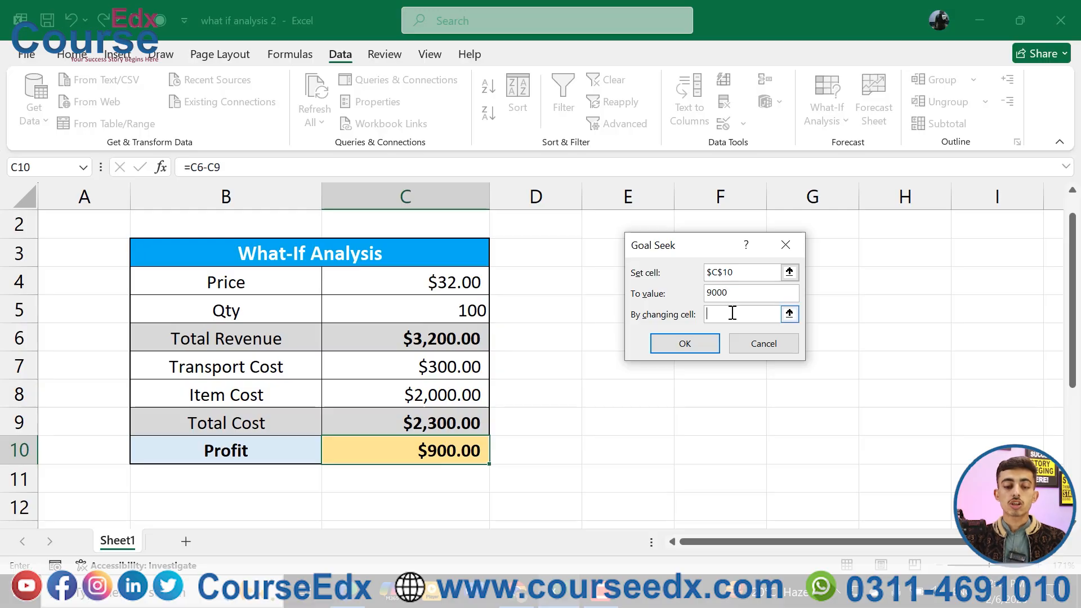
click(468, 367)
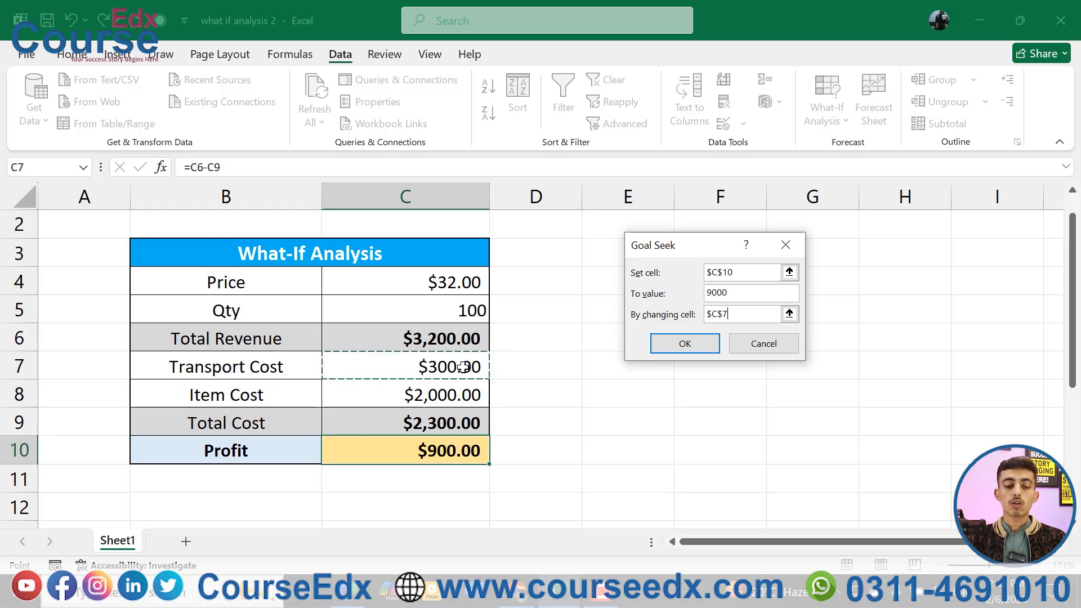
click(692, 353)
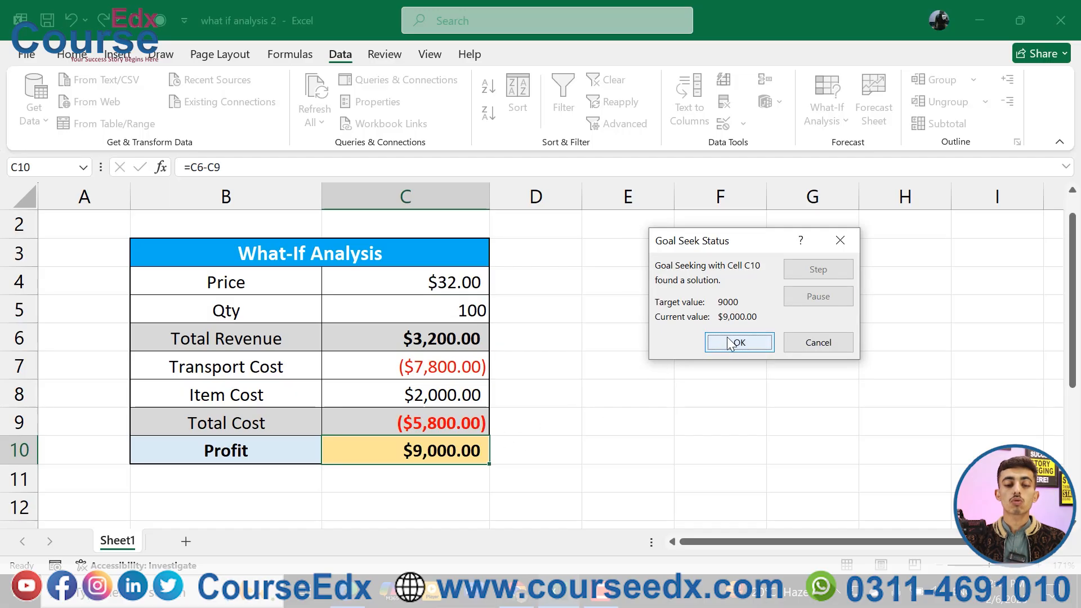
key(Escape)
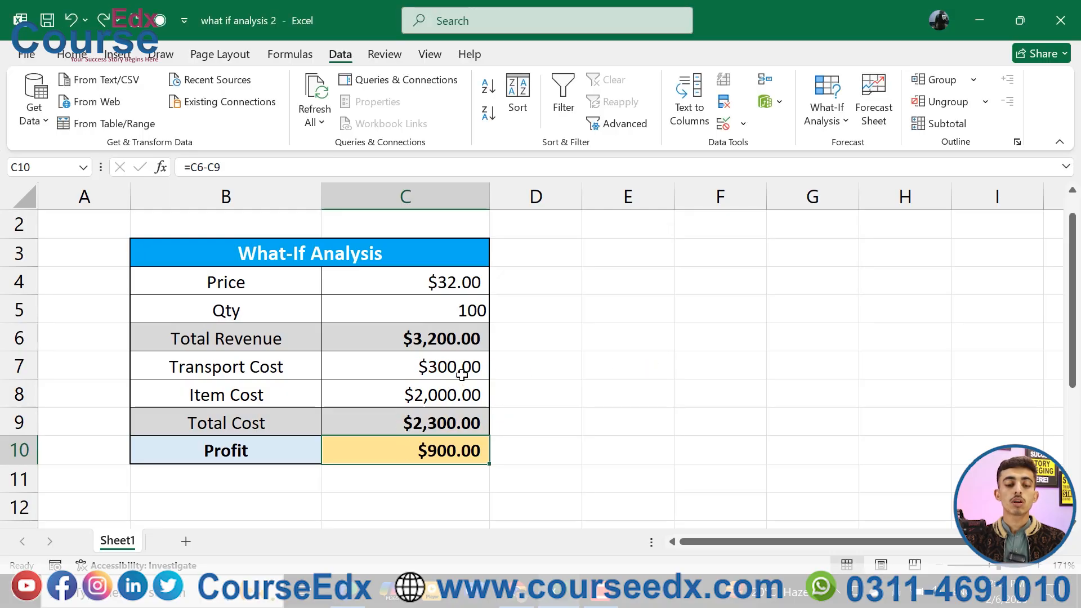
- Run Goal Seek on the profit cell C10 with a target of 11000 by changing the quantity cell C5, and discard the solution
click(831, 121)
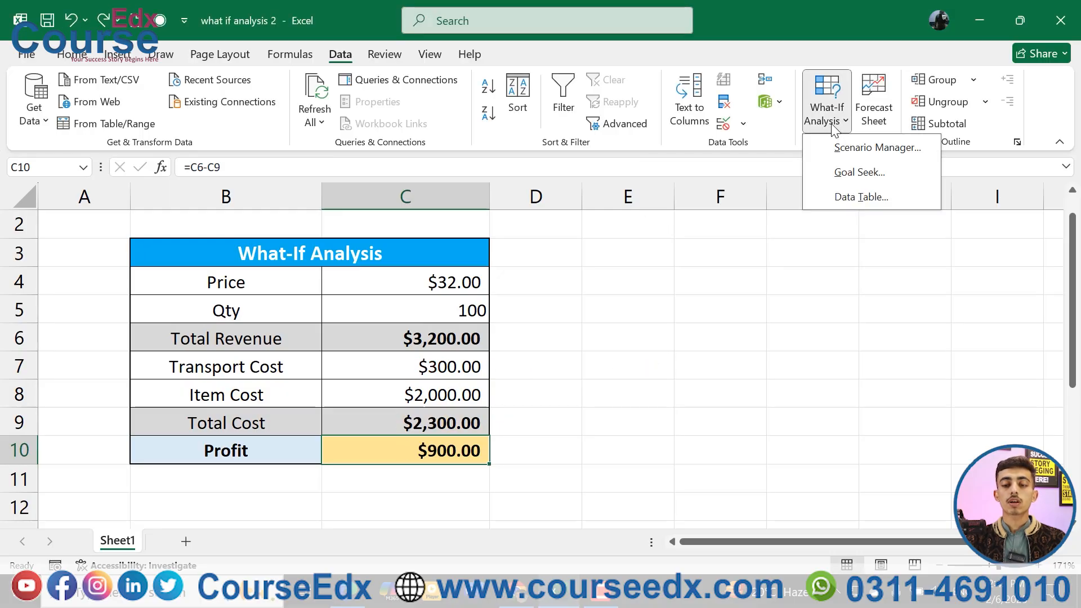
click(858, 171)
click(765, 275)
click(772, 270)
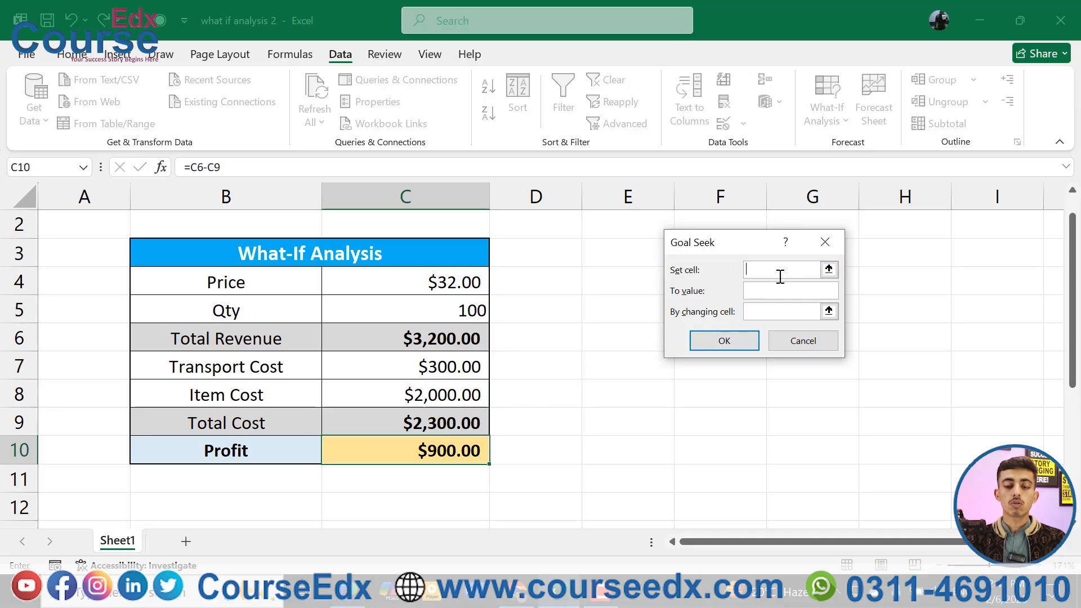
click(459, 449)
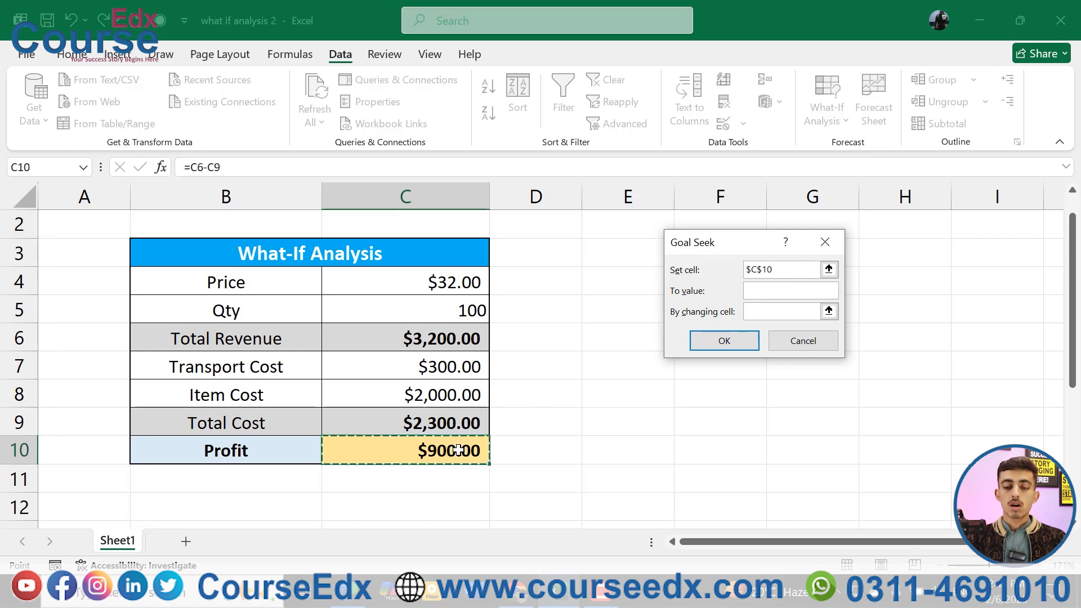
click(767, 296)
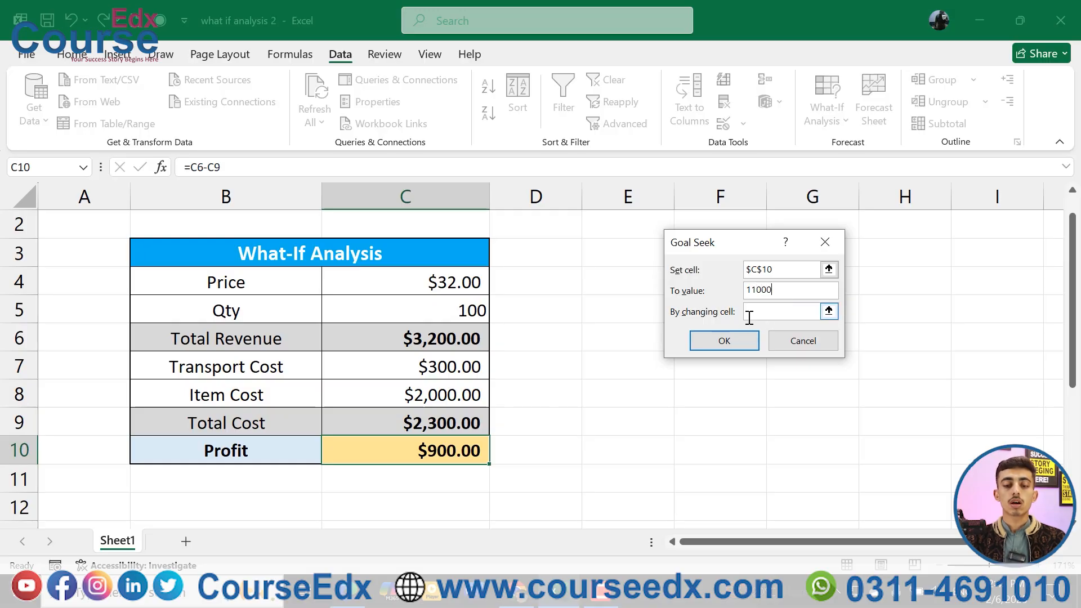
click(469, 309)
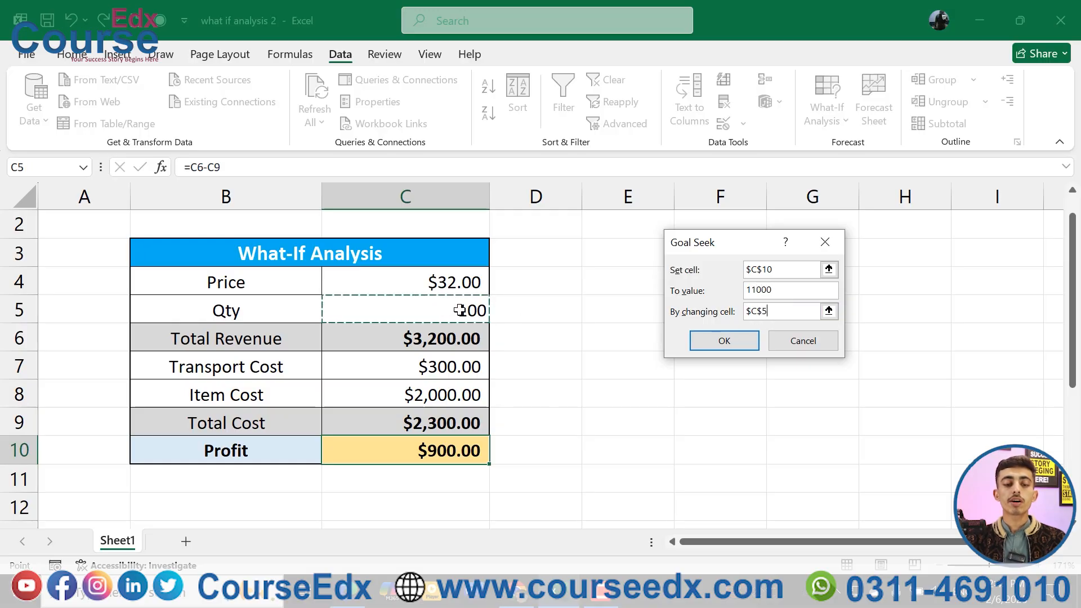
click(724, 342)
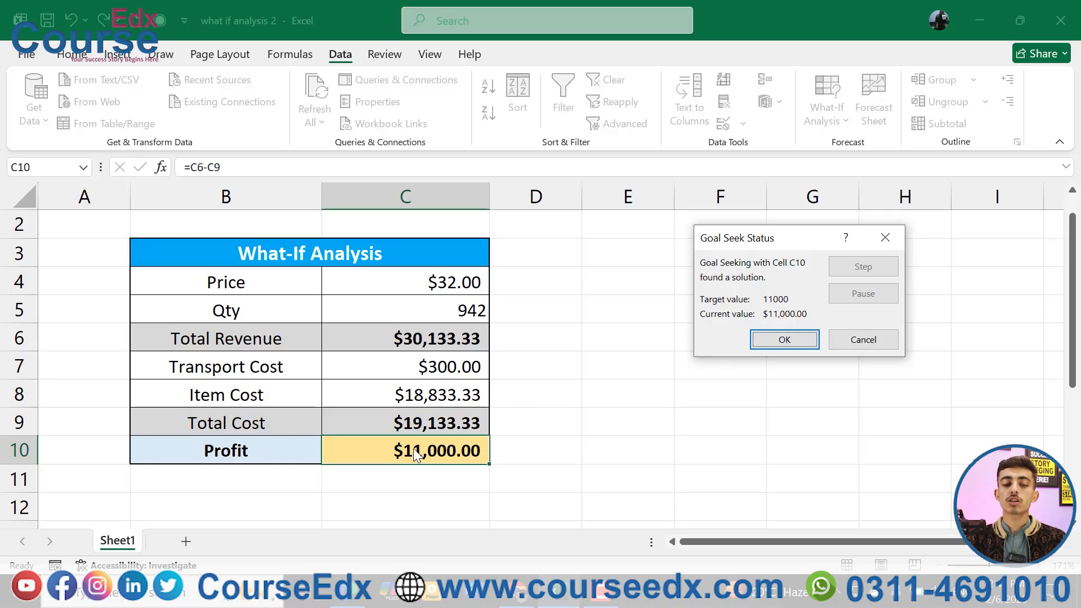
click(872, 342)
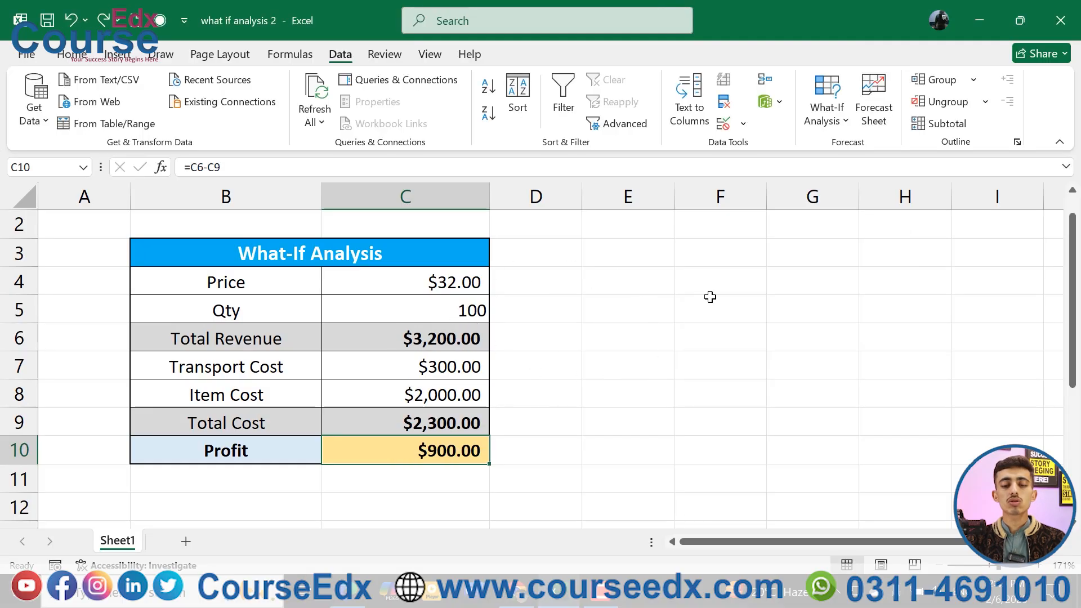
- Enter the label Qty in cell F2 as the heading for a one-variable data table
click(718, 276)
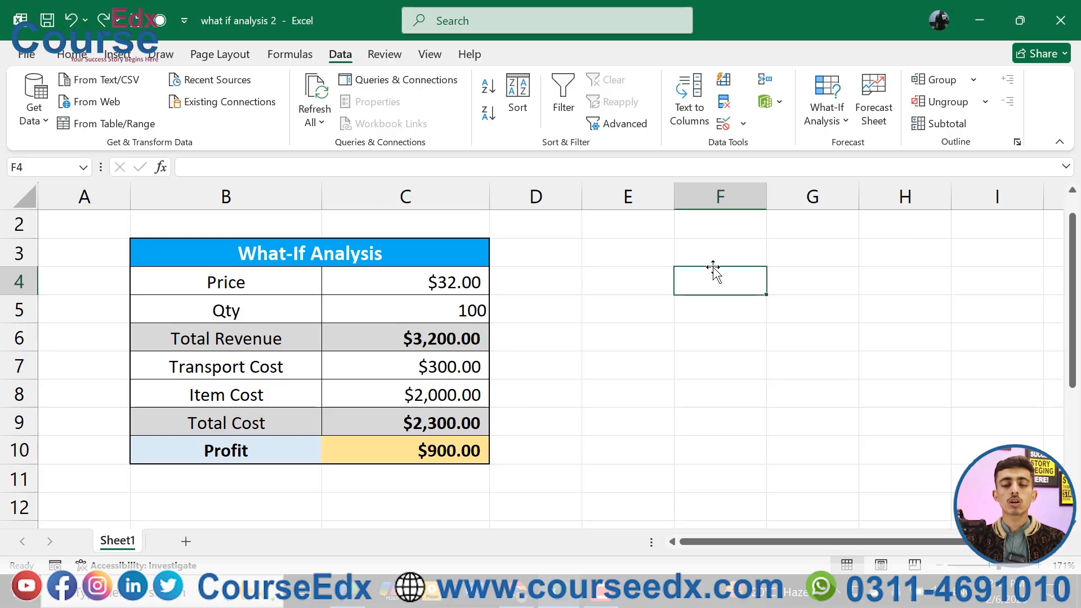
click(691, 235)
text(Qty)
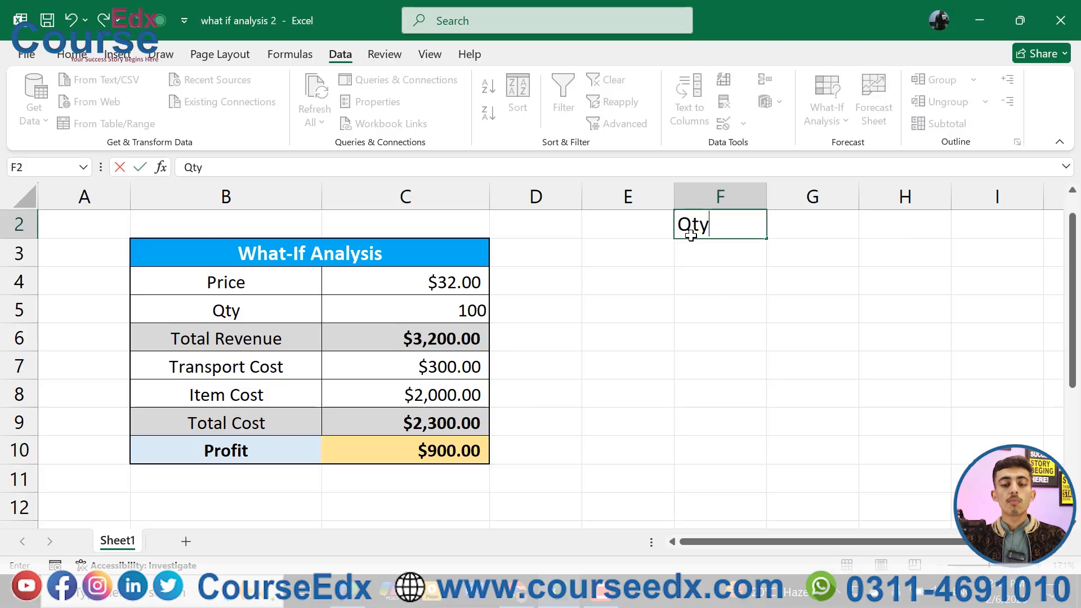
click(707, 272)
- Link cell G4 to the profit cell with the formula =C10
click(800, 276)
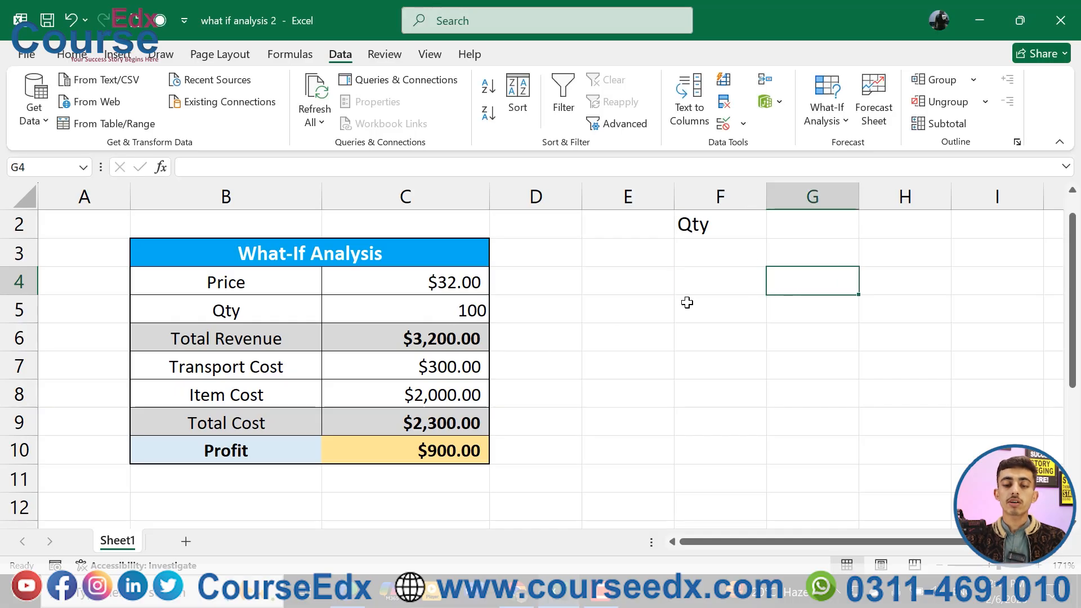
text(=)
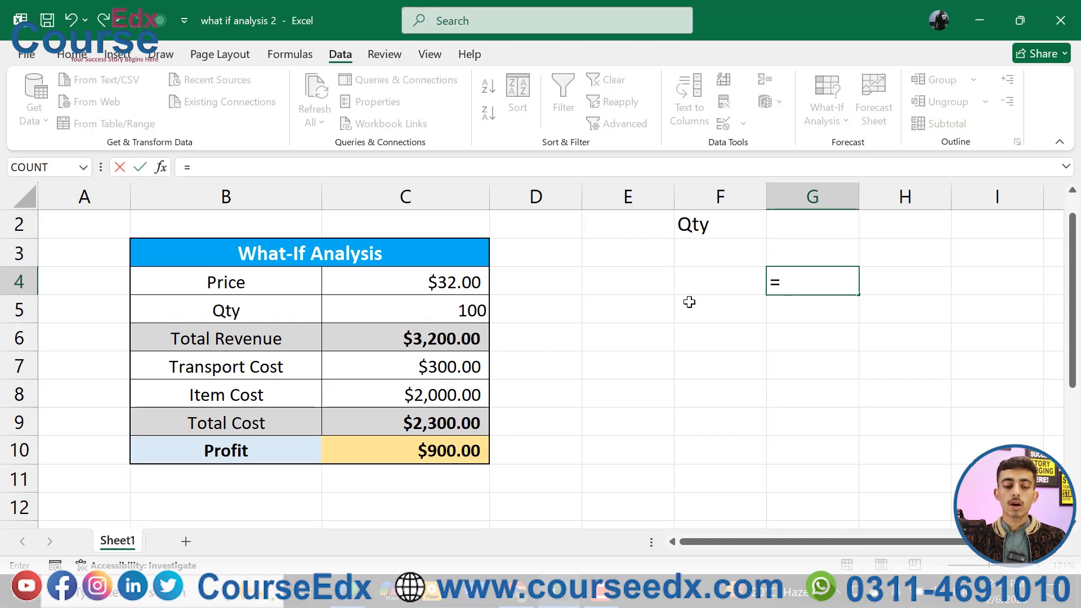
click(437, 456)
key(Return)
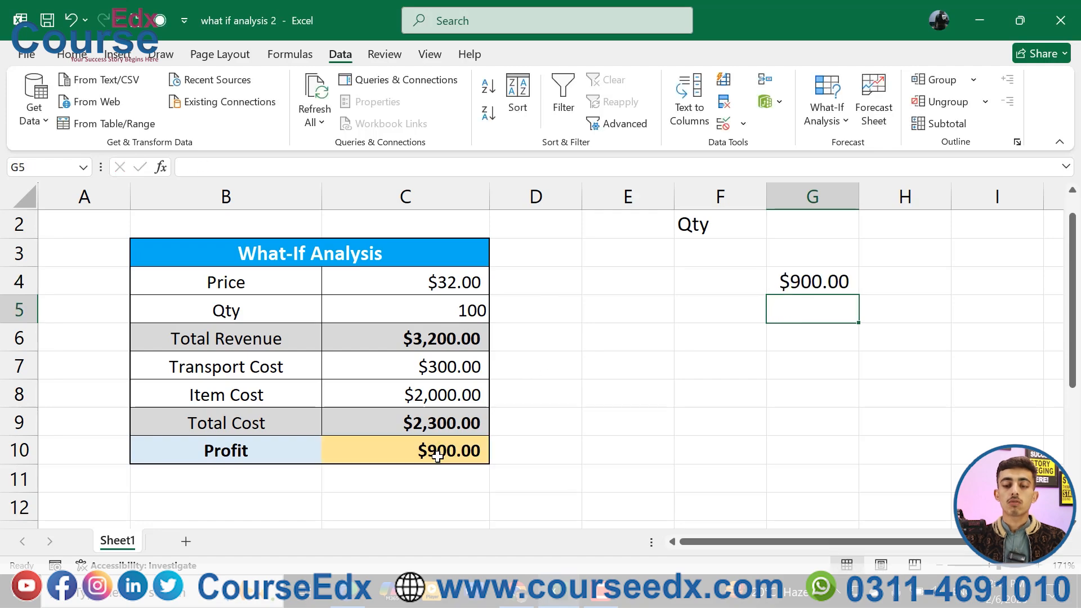
click(829, 281)
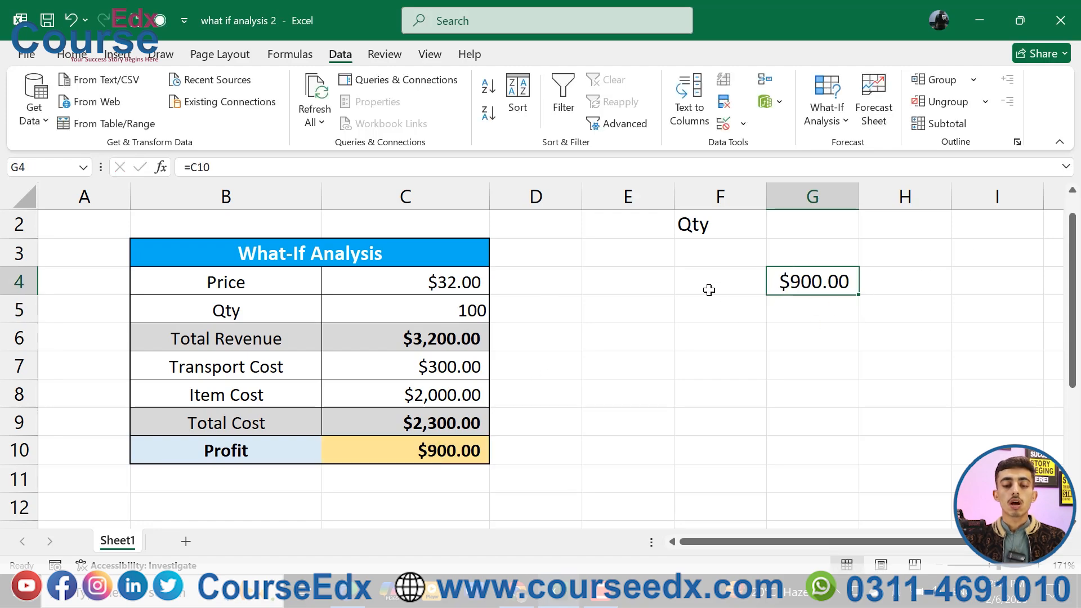
- Enter the starting quantities 200 and 300 in cells F5 and F6
click(704, 311)
text(200)
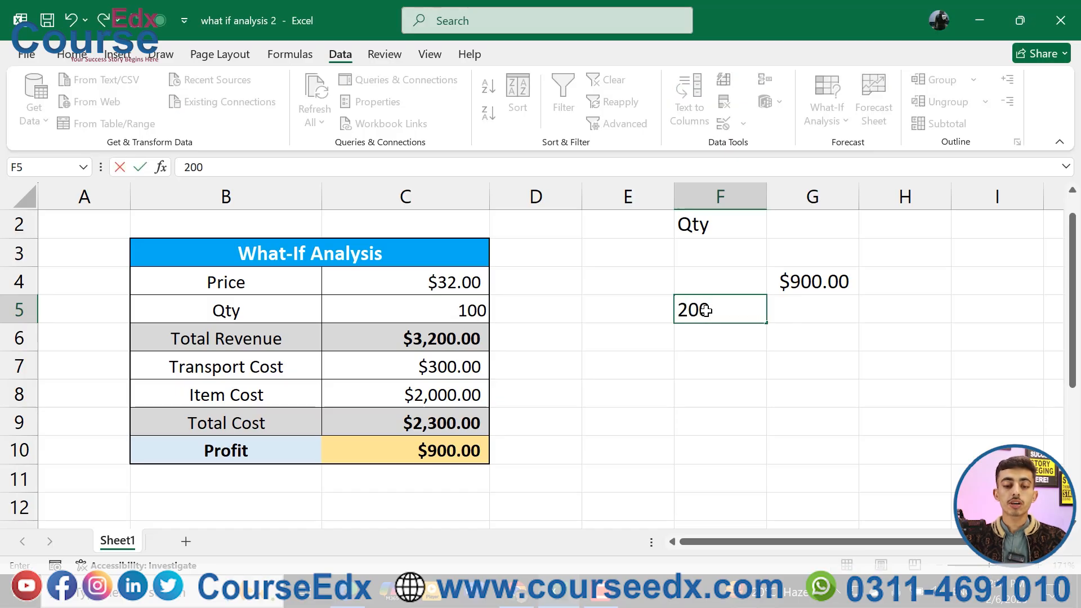
key(Return)
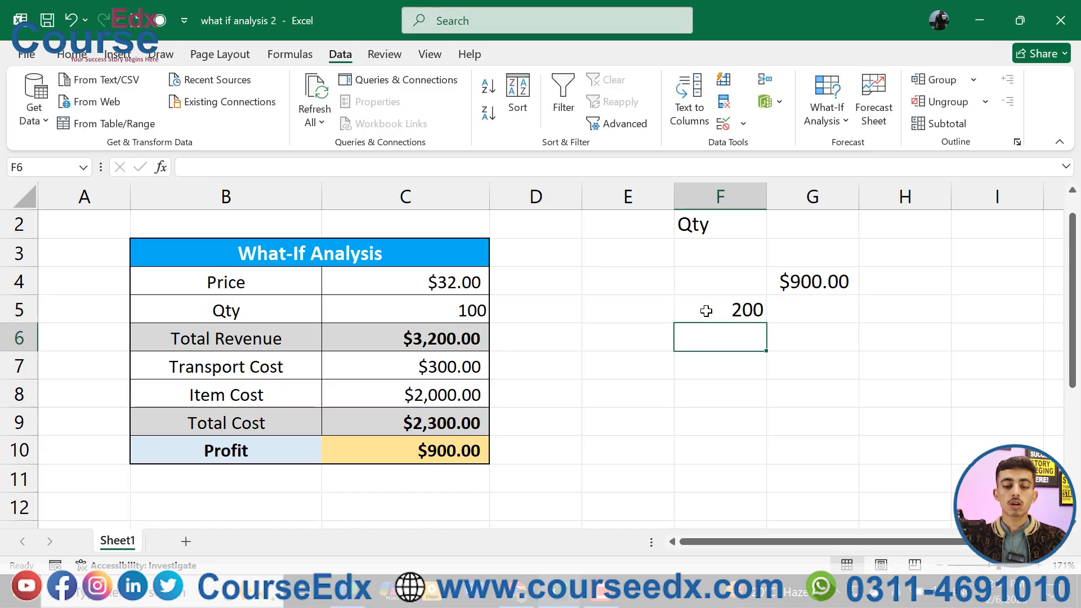
text(300)
key(Return)
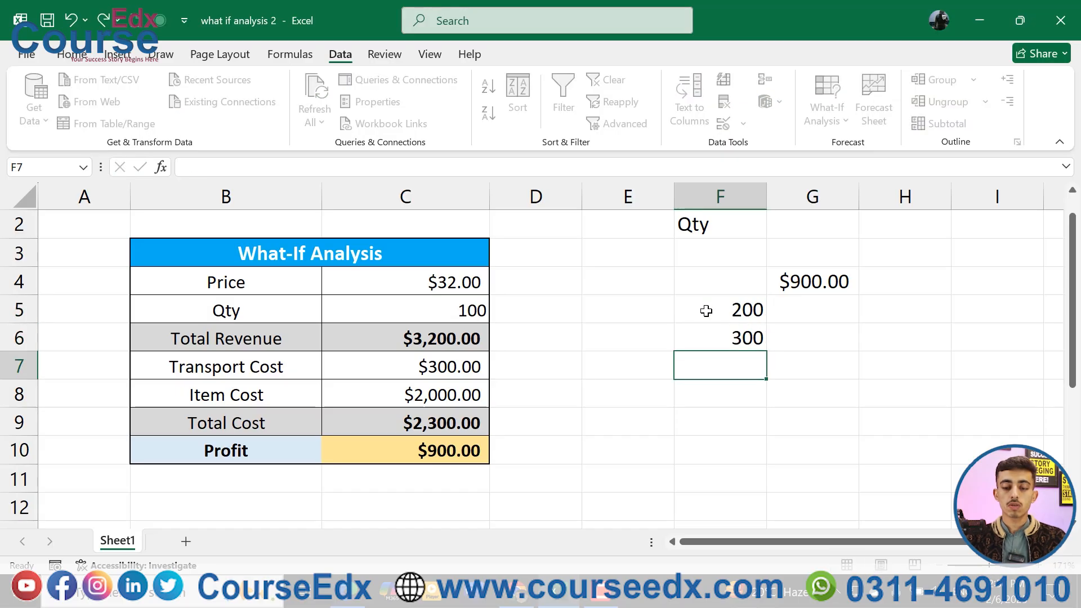
- Extend the quantity series from F5:F6 down to 1300 in cell F16
click(748, 319)
drag(747, 319, 753, 512)
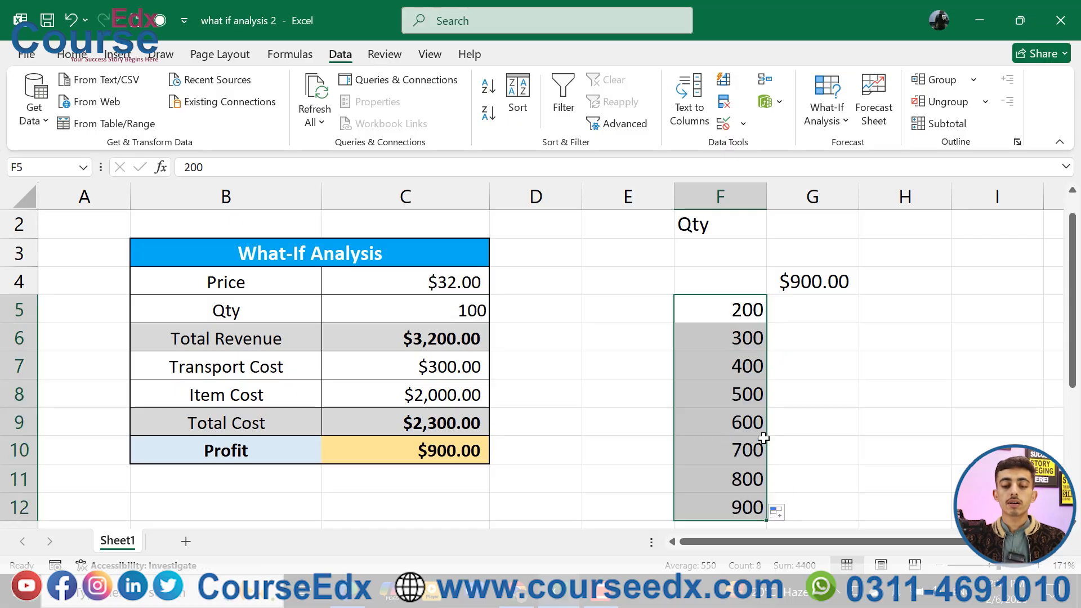
scroll(763, 438, down, 2)
drag(766, 352, 765, 462)
scroll(826, 371, up, 3)
scroll(825, 371, down, 1)
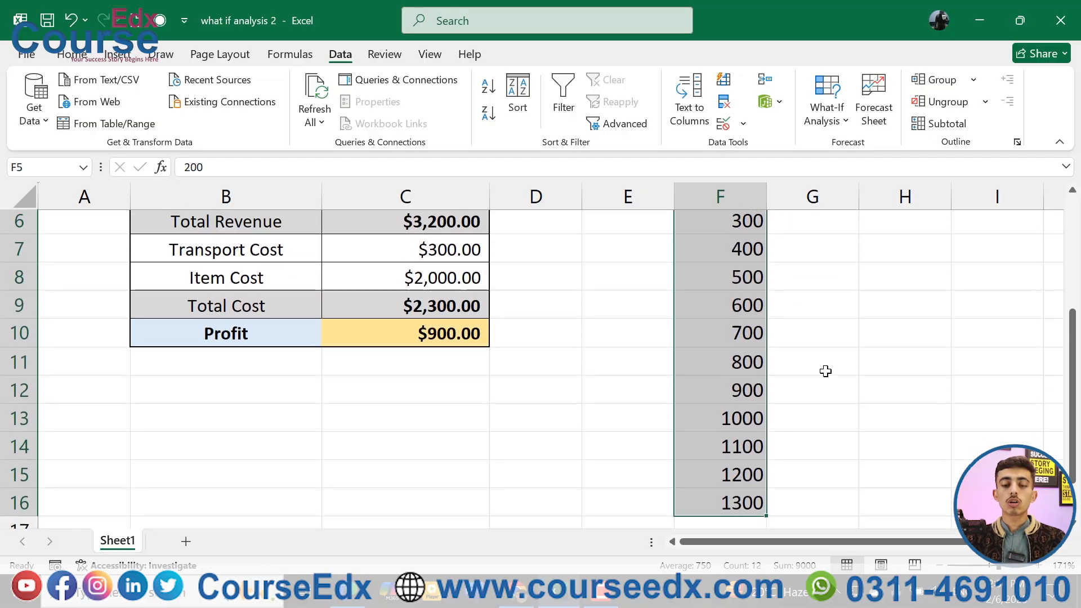
scroll(825, 368, up, 1)
click(810, 258)
click(753, 253)
key(Right)
click(750, 280)
key(Down)
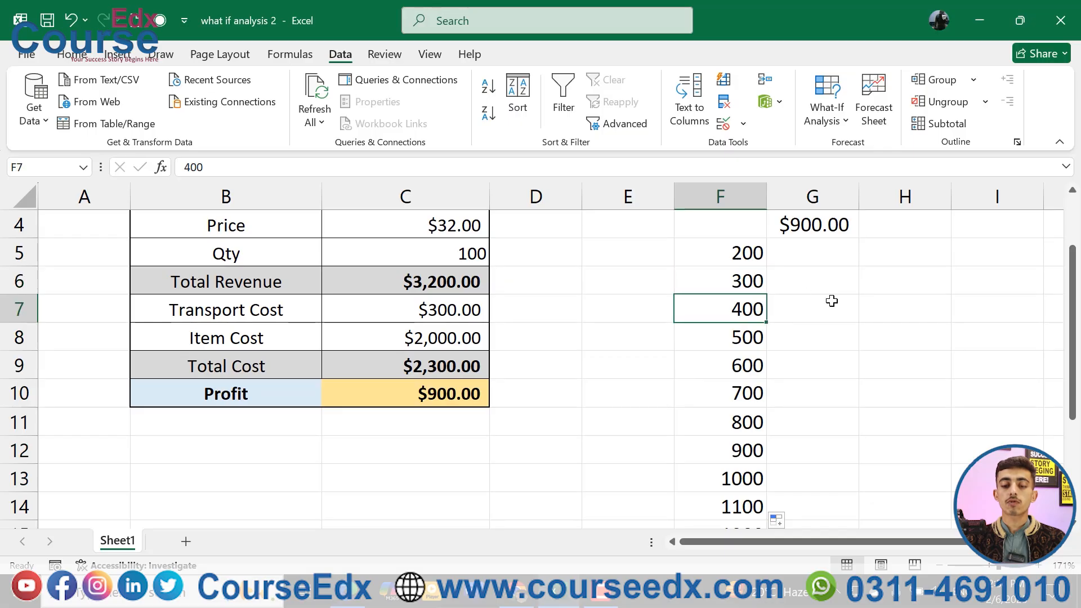
click(732, 354)
- Create a one-variable data table from F4:G16 using the quantity cell C5 as the column input cell
scroll(740, 332, up, 1)
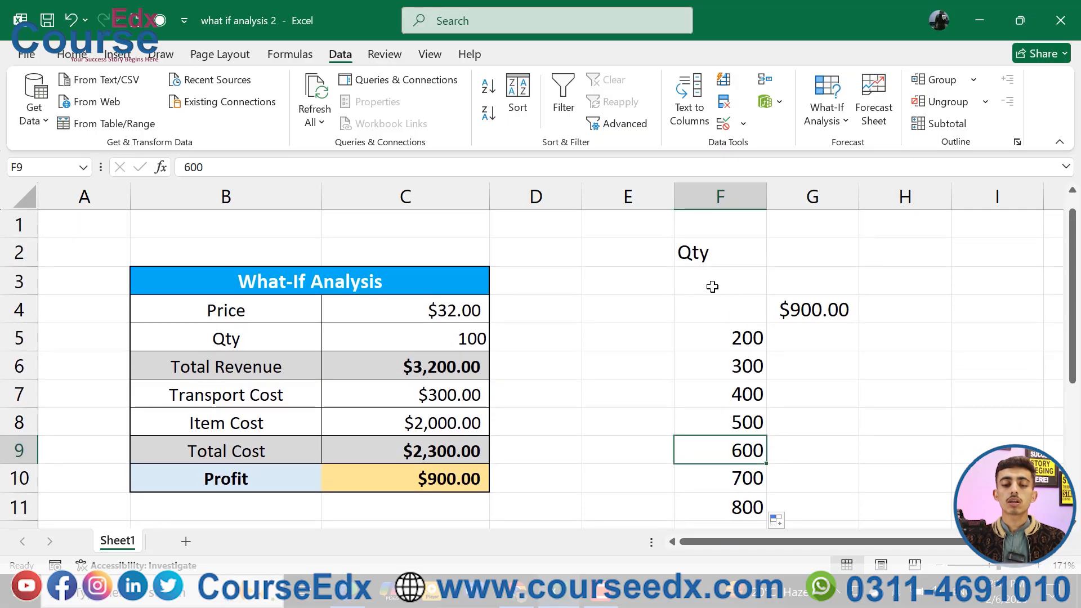
drag(712, 315, 809, 475)
scroll(794, 372, up, 2)
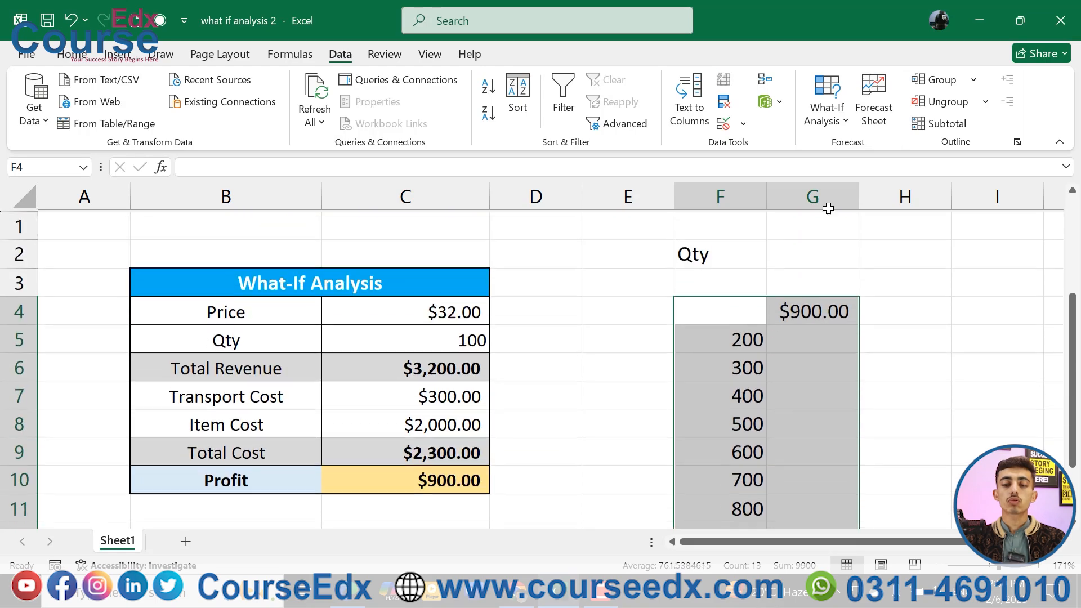
click(828, 119)
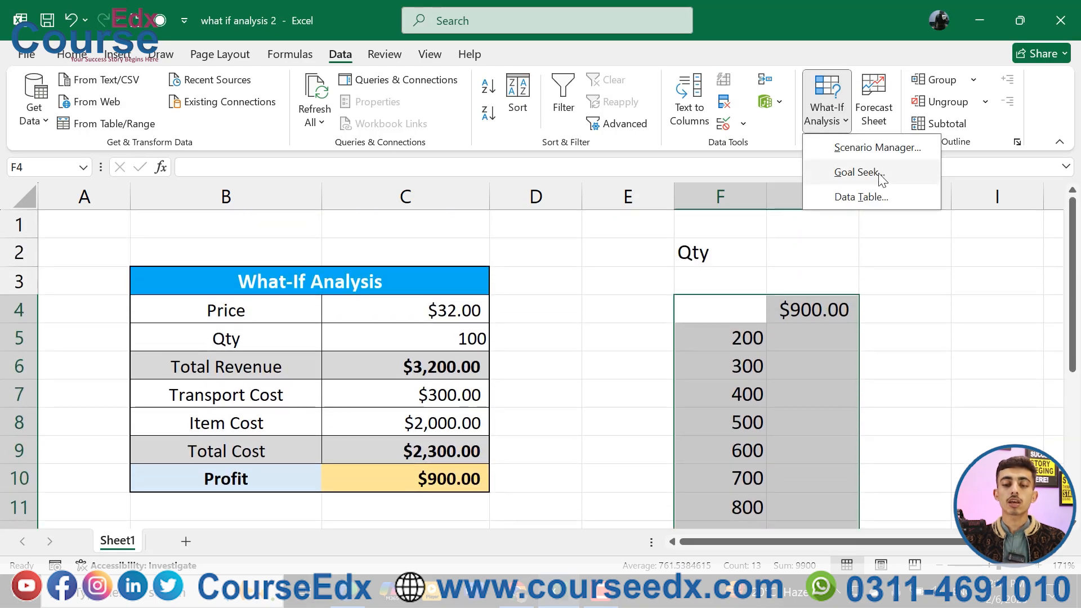
click(859, 198)
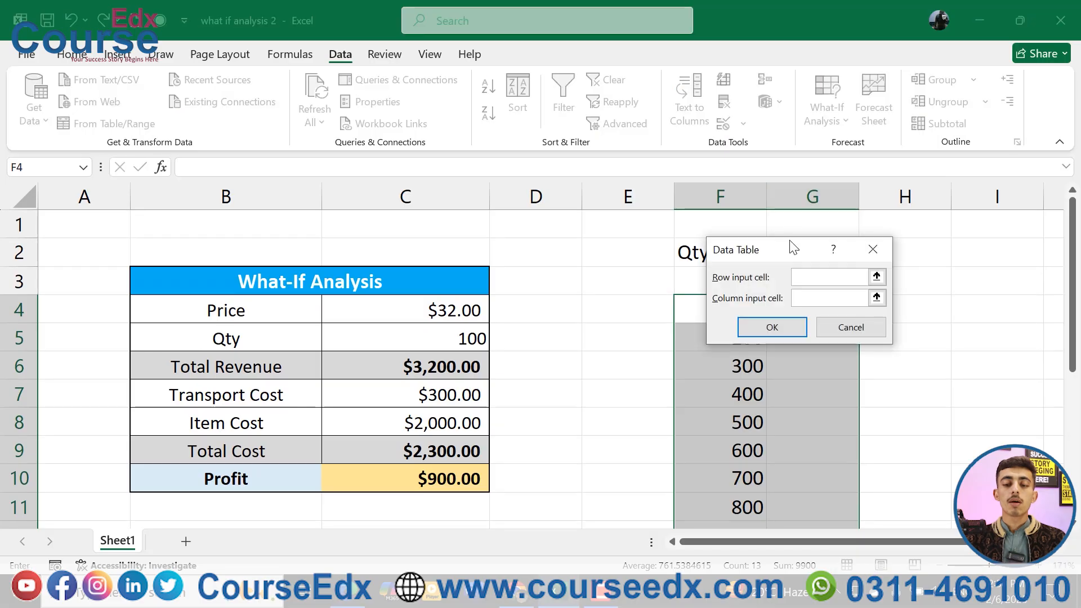
click(705, 247)
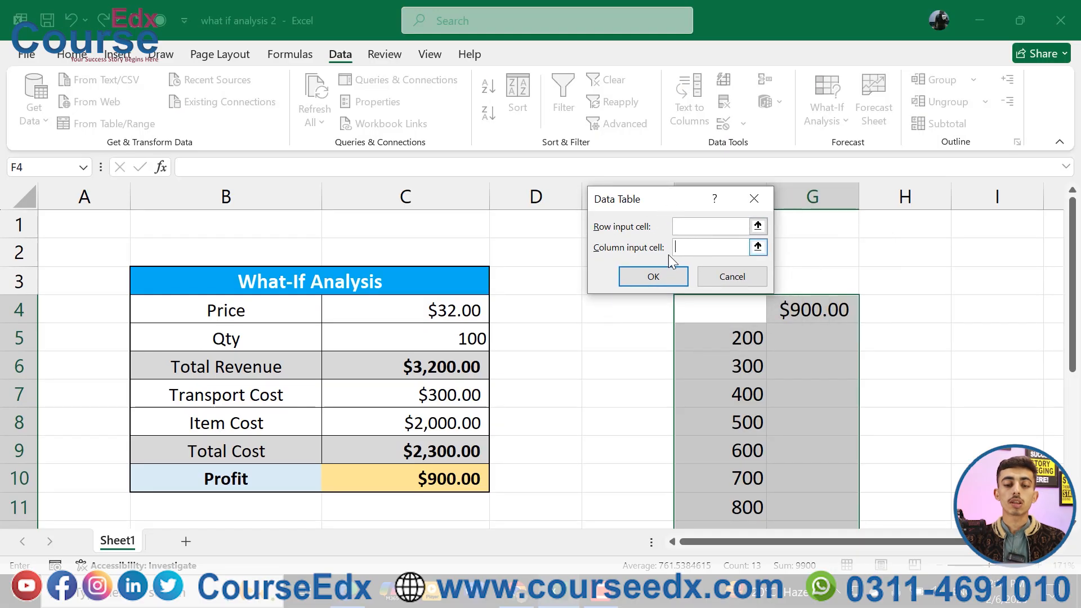
click(438, 336)
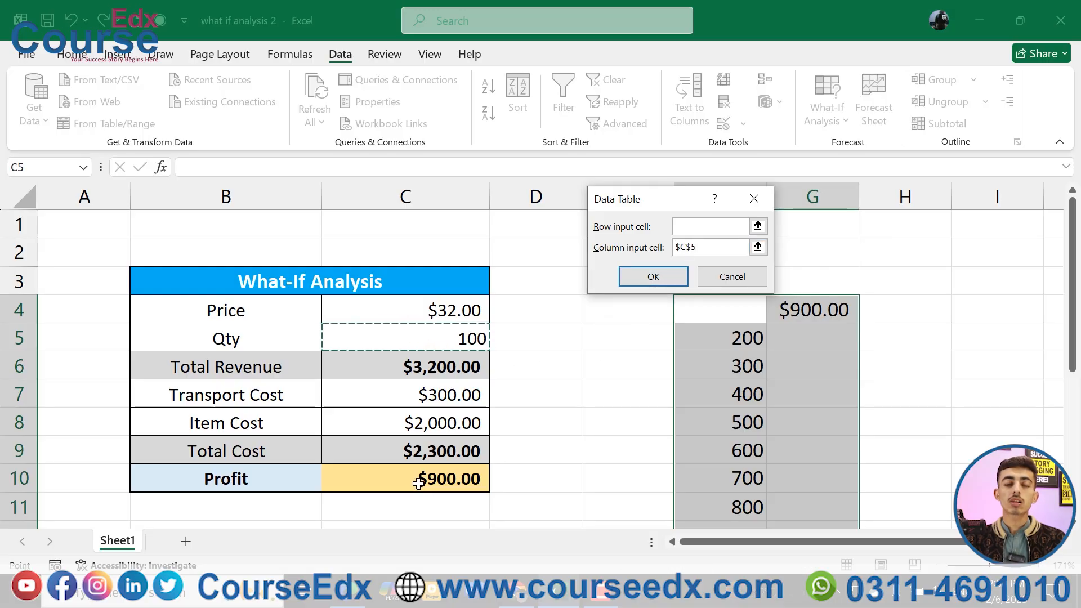
click(653, 285)
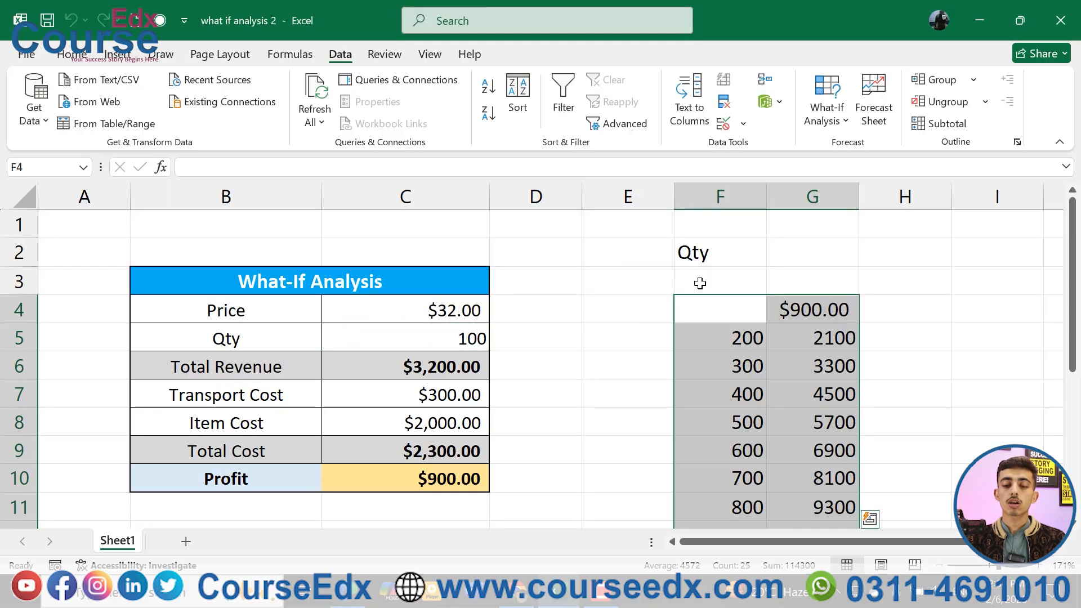
- Format the data table's profit results in G5:G16 as Currency
click(839, 342)
scroll(821, 335, down, 2)
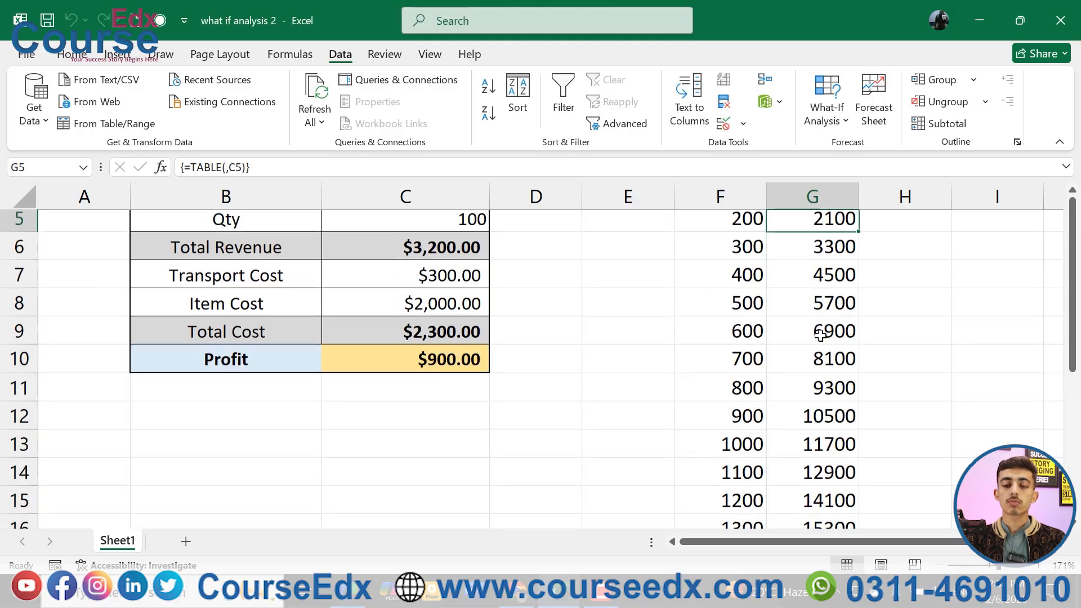
scroll(820, 335, up, 1)
drag(822, 284, 828, 478)
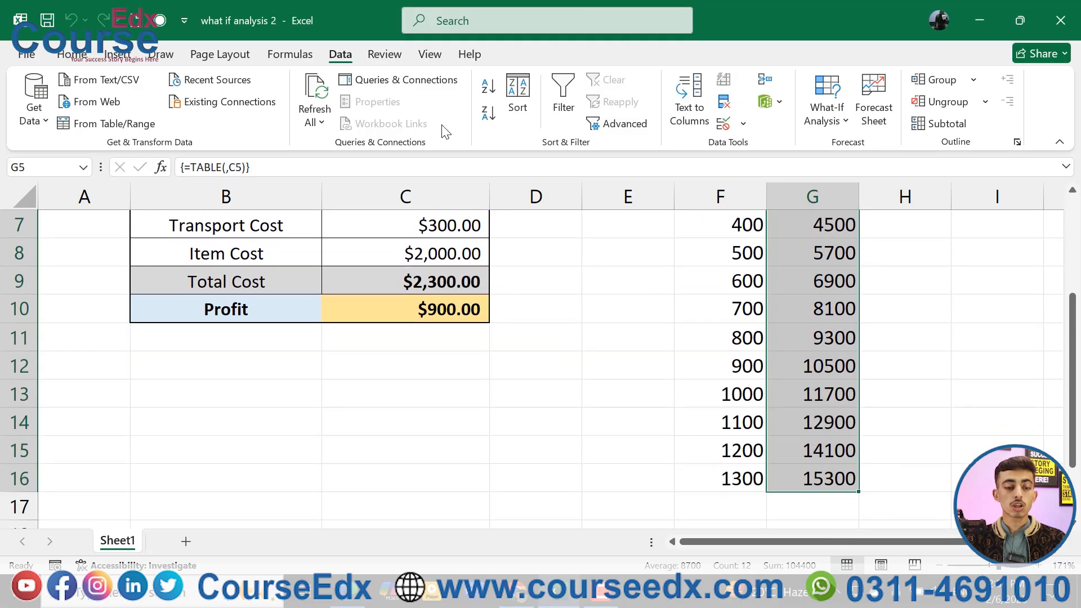
click(72, 54)
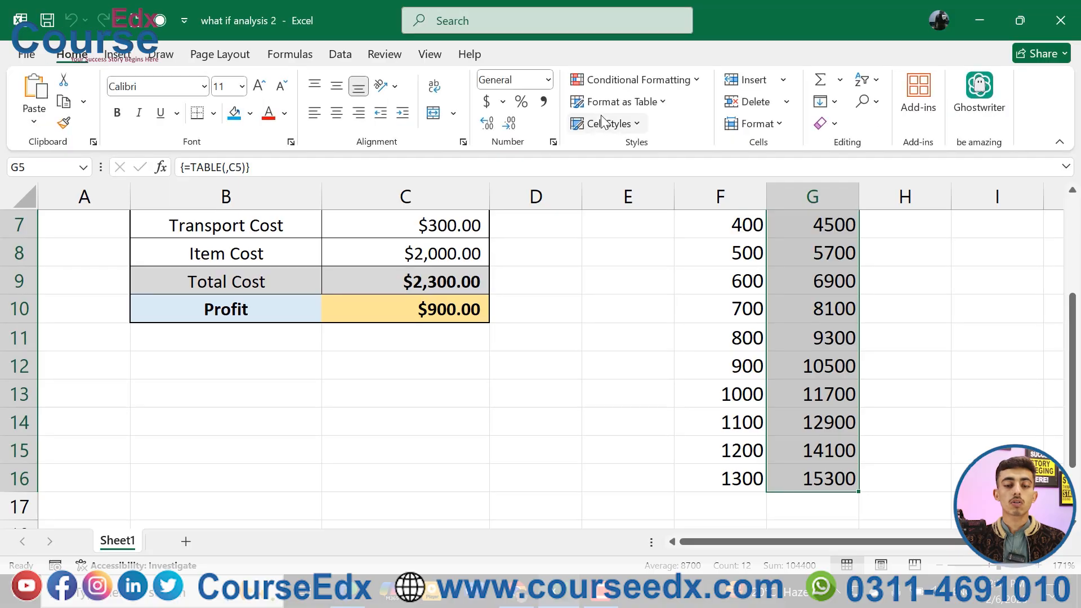
click(548, 80)
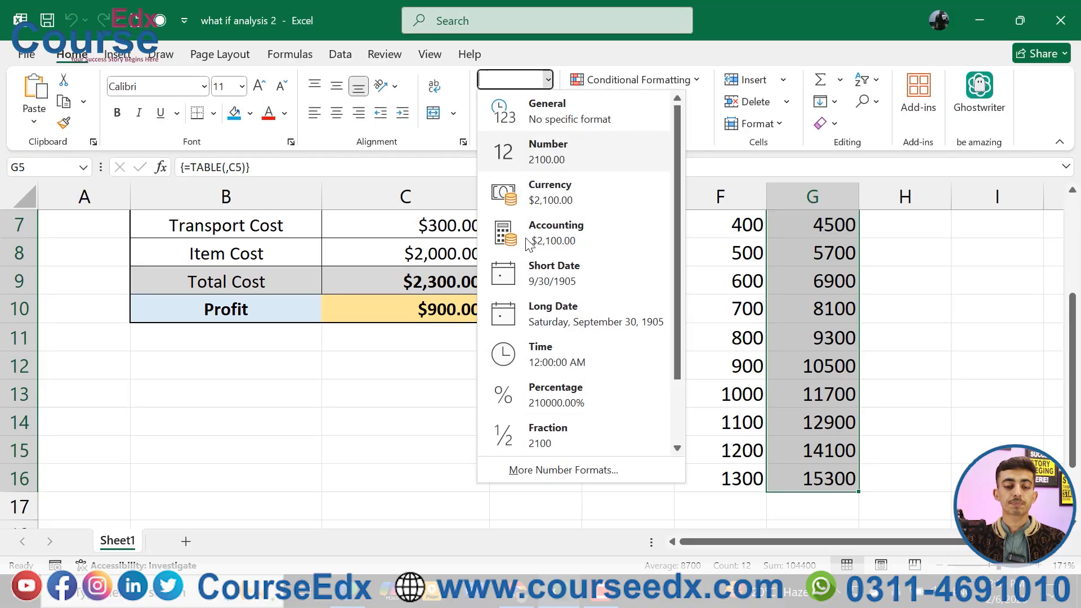
click(564, 194)
scroll(801, 246, up, 2)
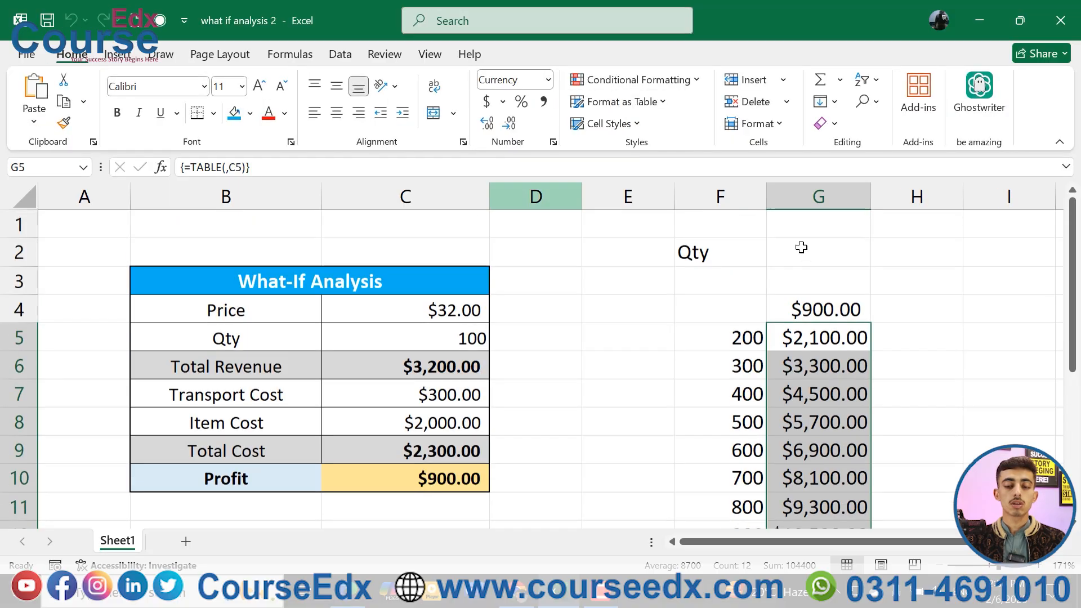
- Add a scenario named 200 that changes the price cell C4 to 200
click(819, 337)
click(744, 338)
click(419, 319)
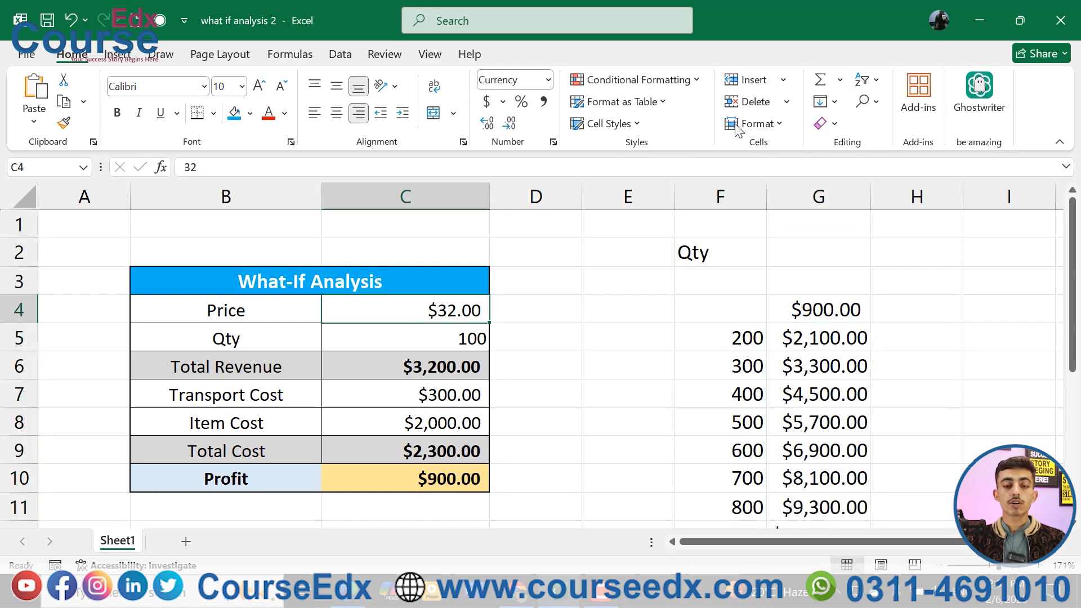
click(341, 54)
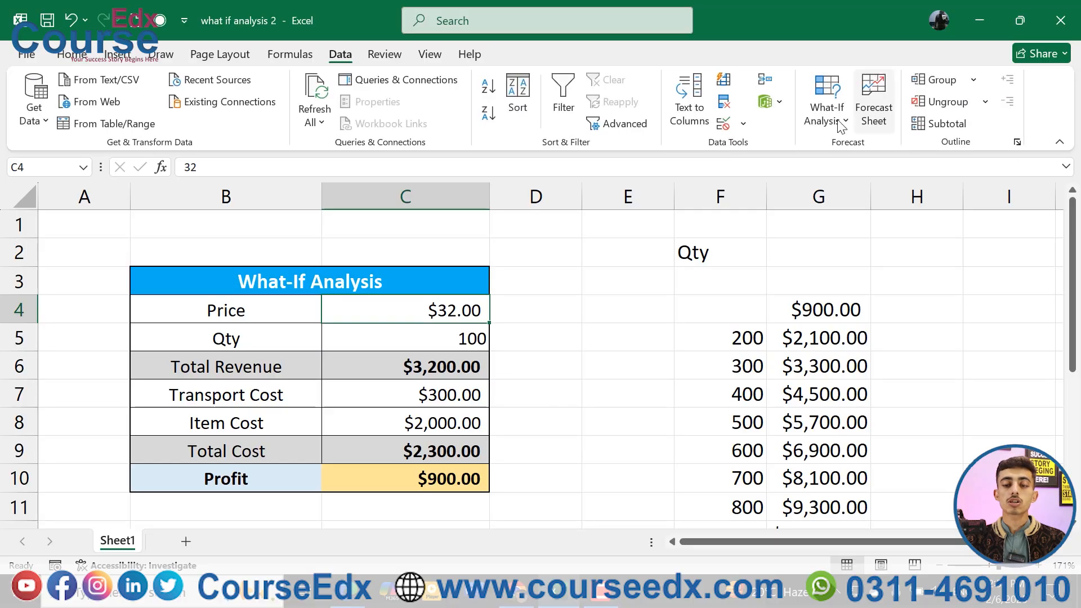
click(842, 118)
click(871, 155)
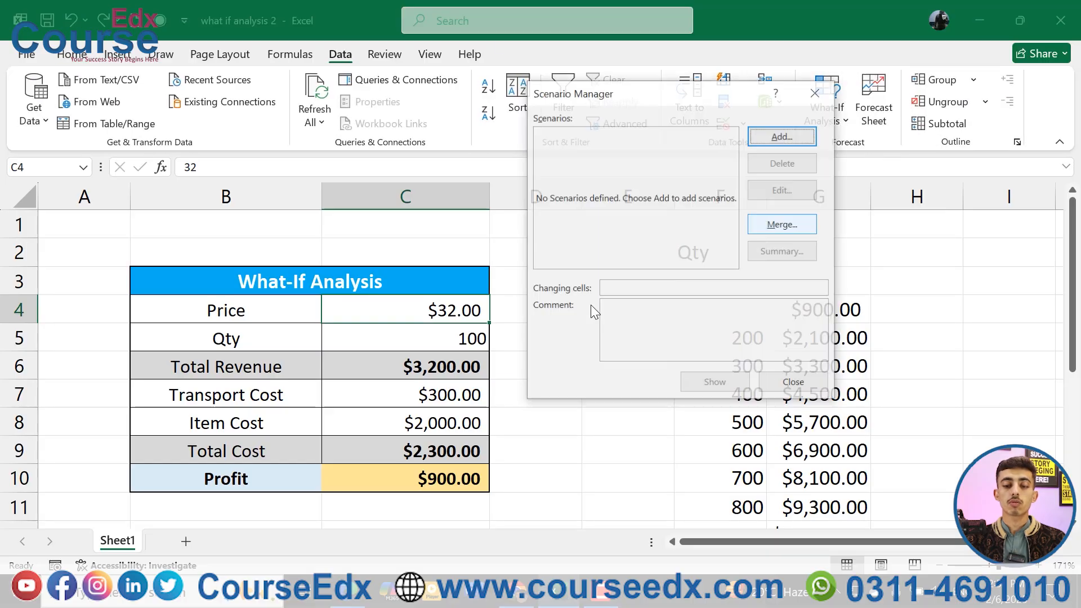
click(757, 135)
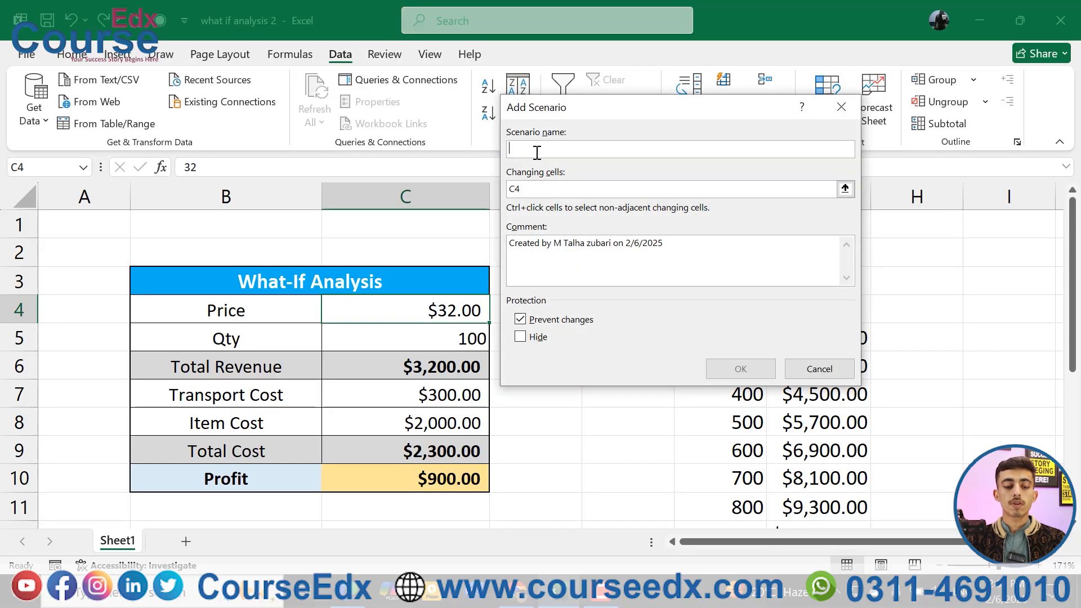
text(200)
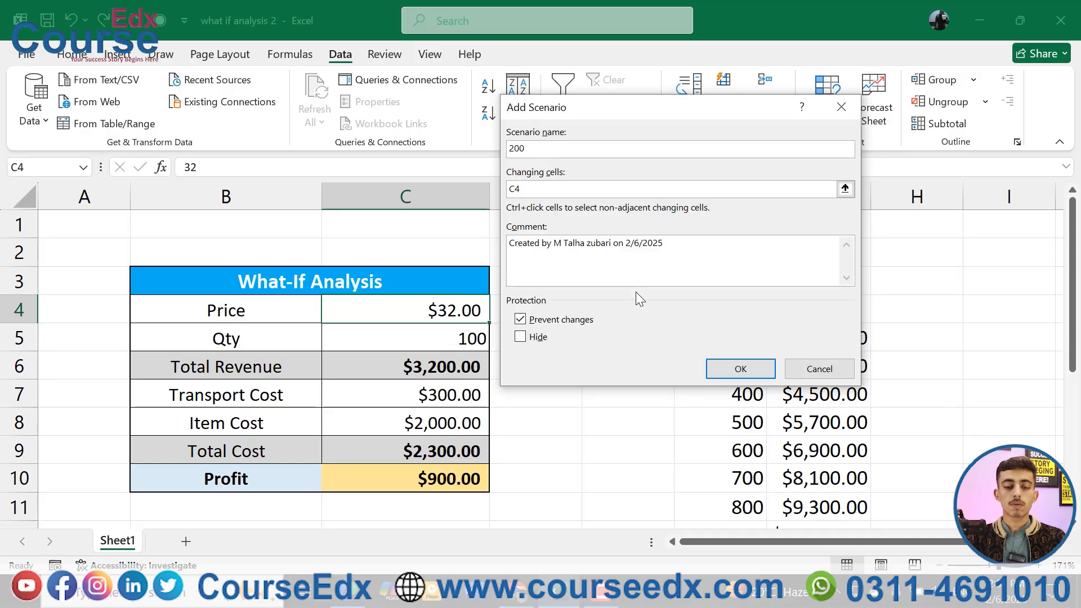
click(727, 369)
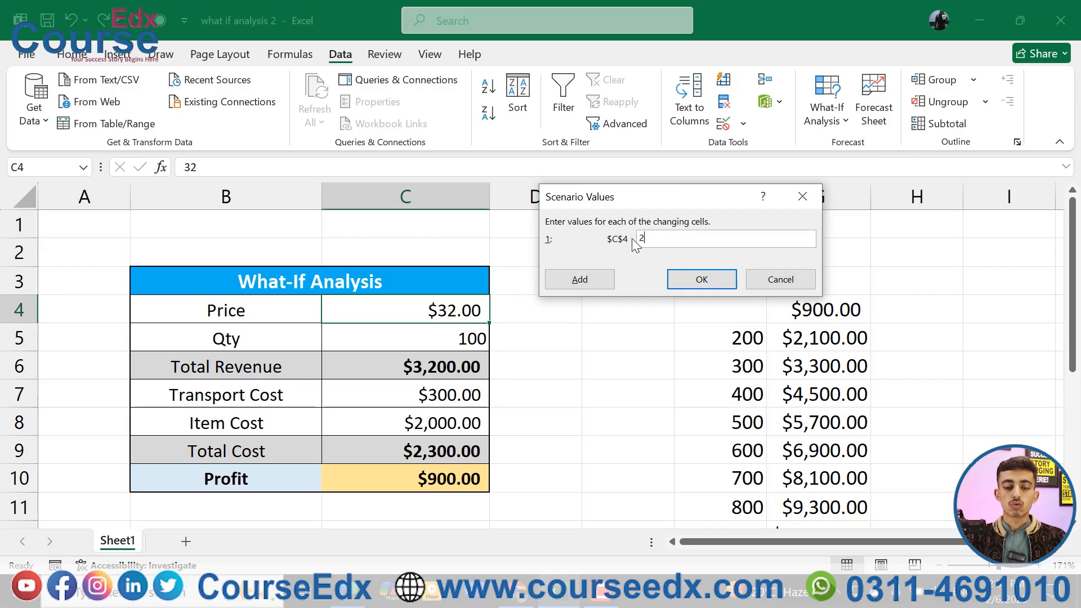
click(702, 282)
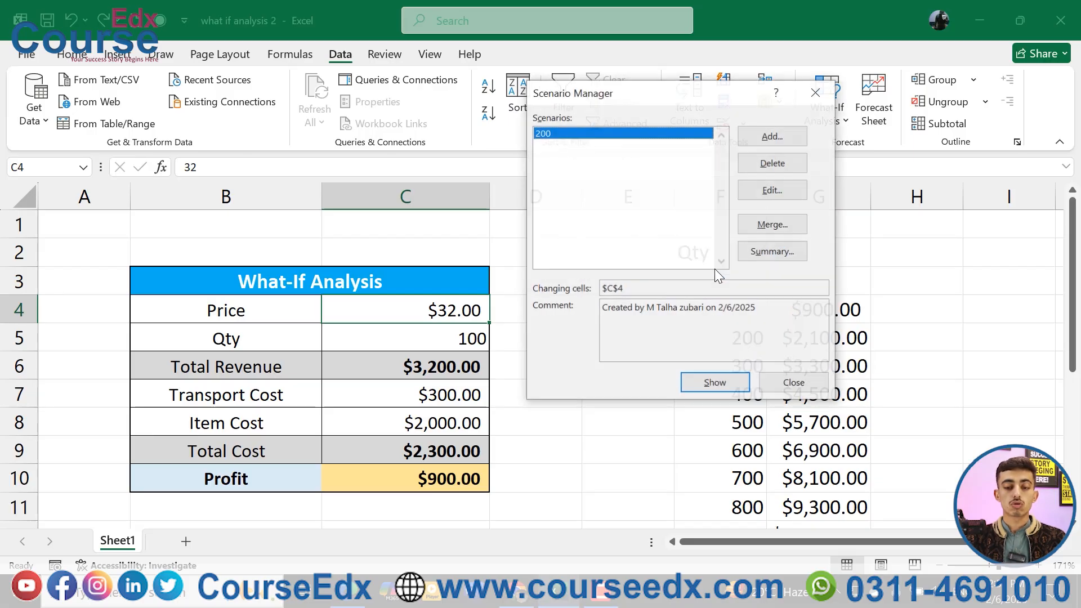
- Show the 200 scenario on the sheet, close the Scenario Manager, and autofit the width of column G
click(707, 383)
drag(667, 97, 553, 111)
click(701, 105)
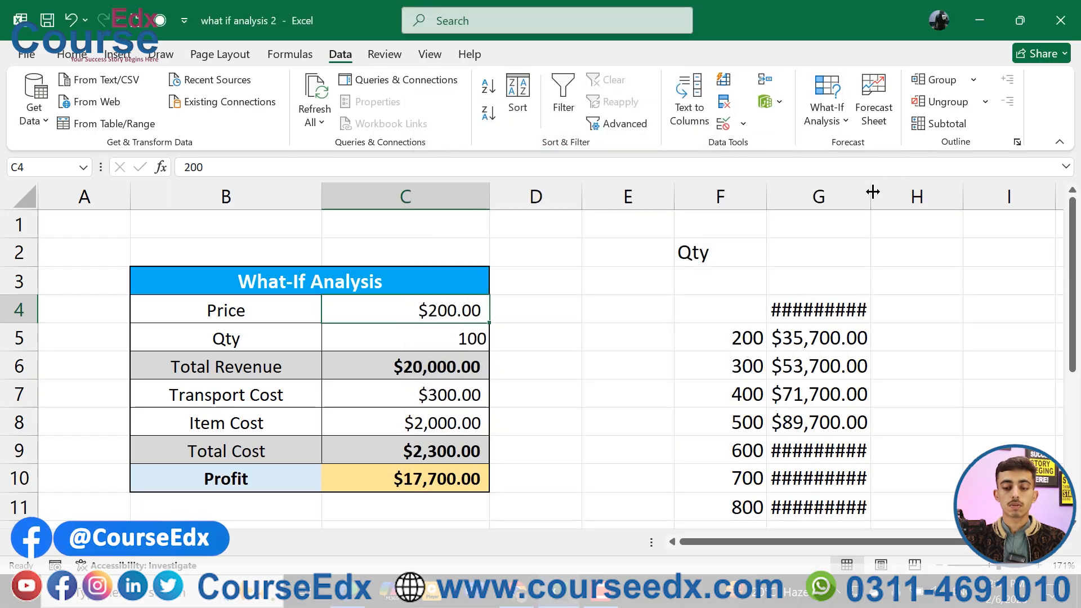
double_click(871, 192)
- Compare the data table profits with the quantity input, and undo the applied price scenario
click(841, 333)
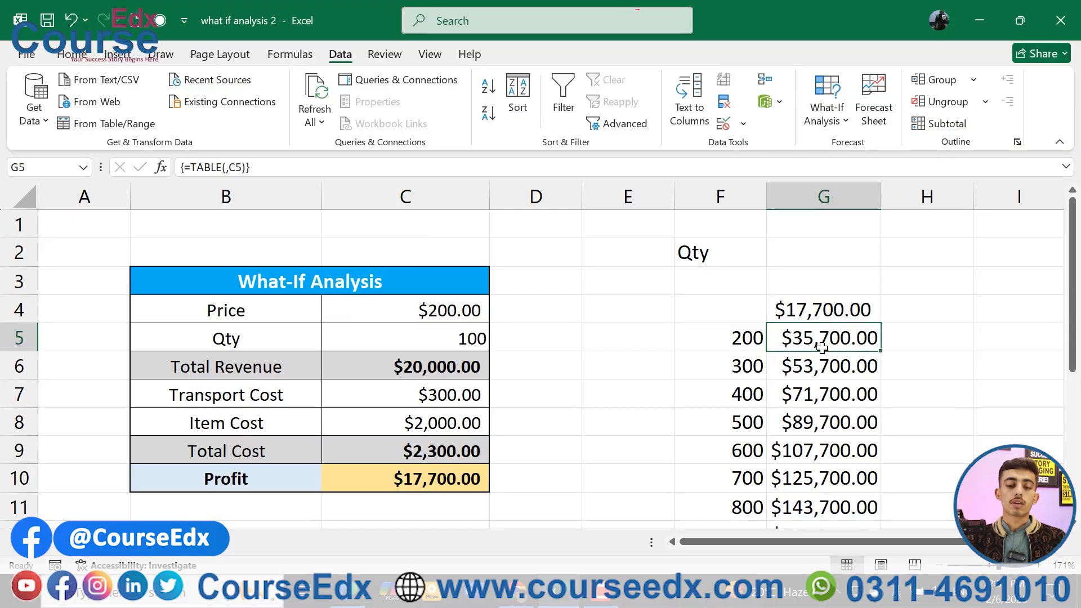
scroll(768, 370, down, 1)
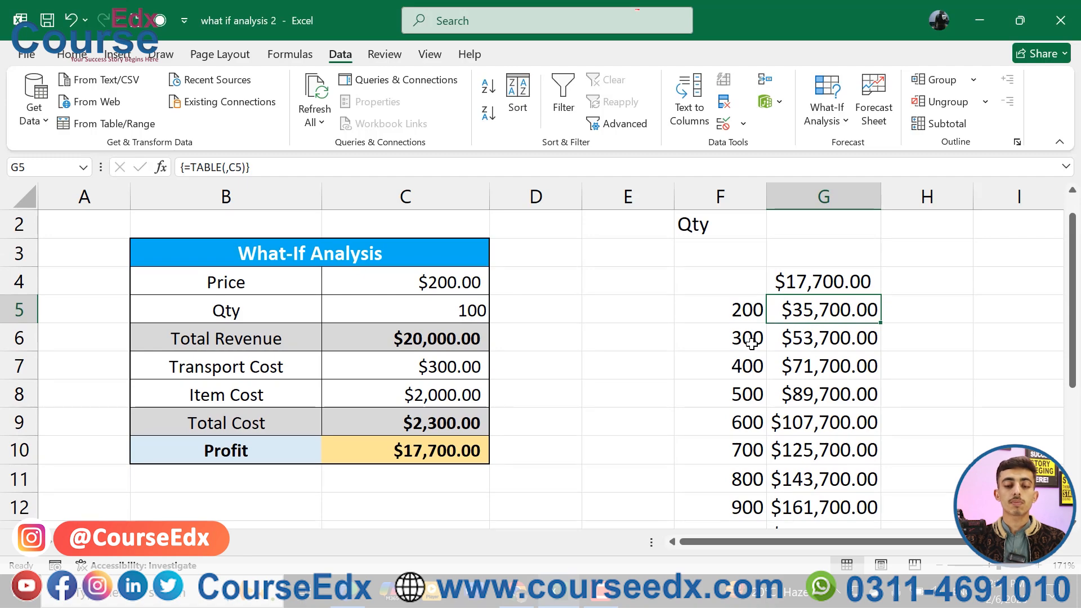
click(731, 283)
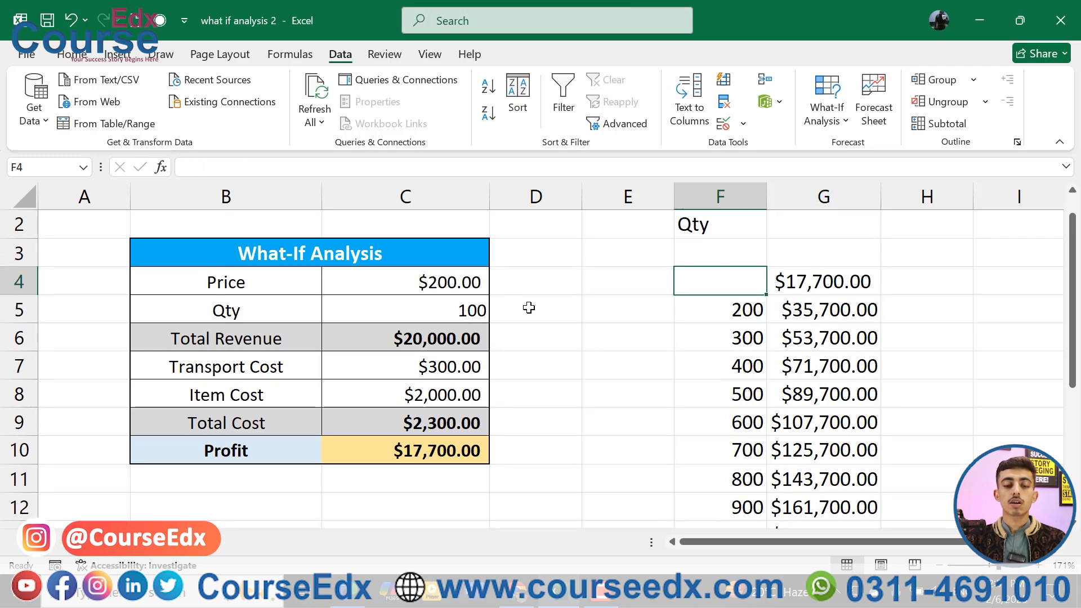
click(456, 311)
click(792, 314)
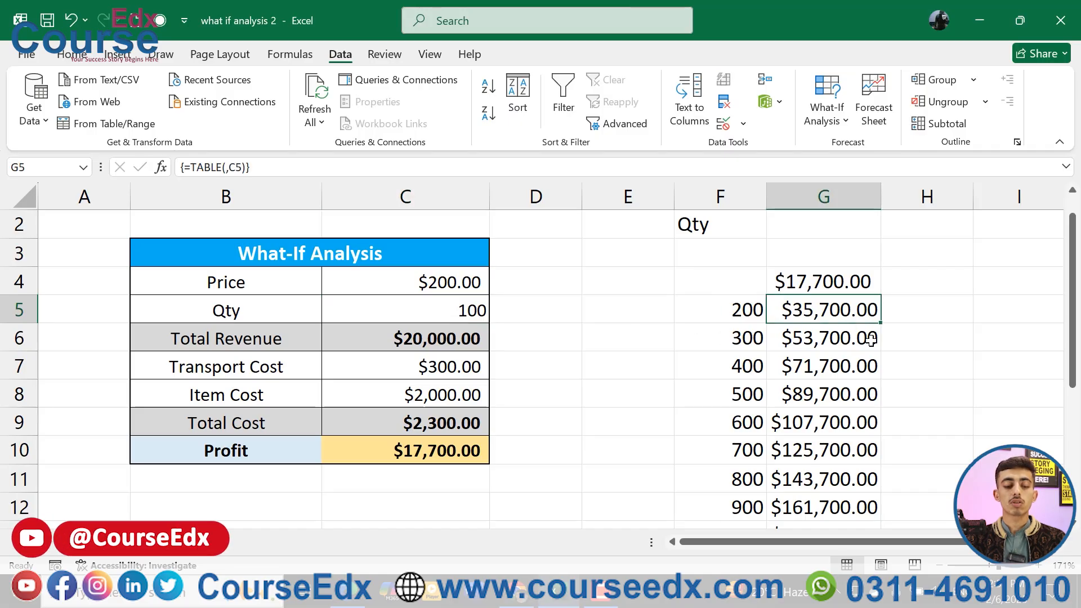
key(ctrl+z)
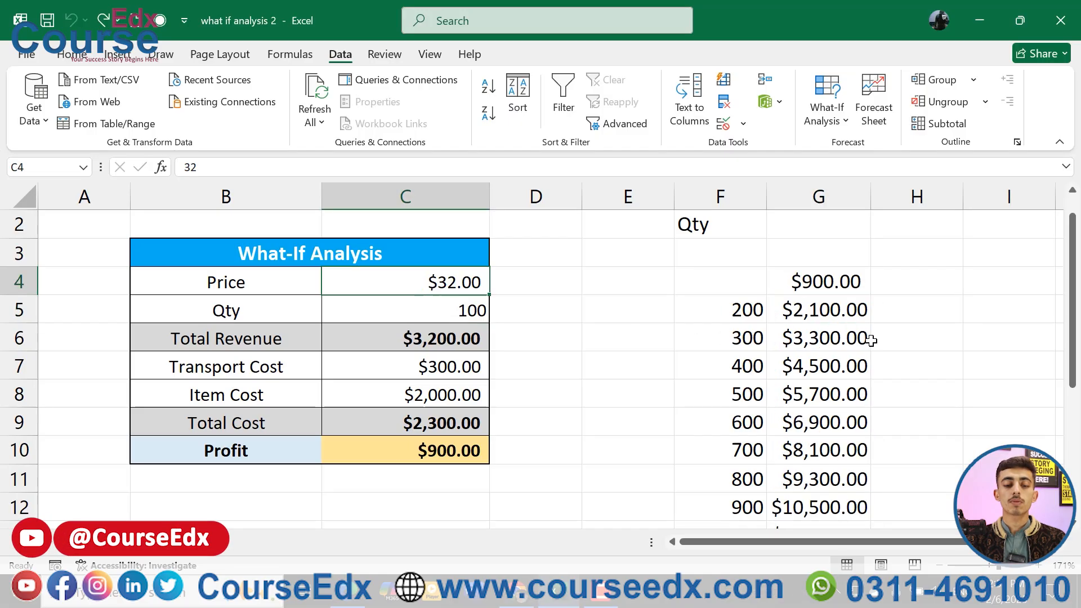
- Clear the Qty heading, the quantity series and the profit data table from columns F and G
drag(611, 225, 873, 507)
scroll(873, 509, up, 2)
click(708, 404)
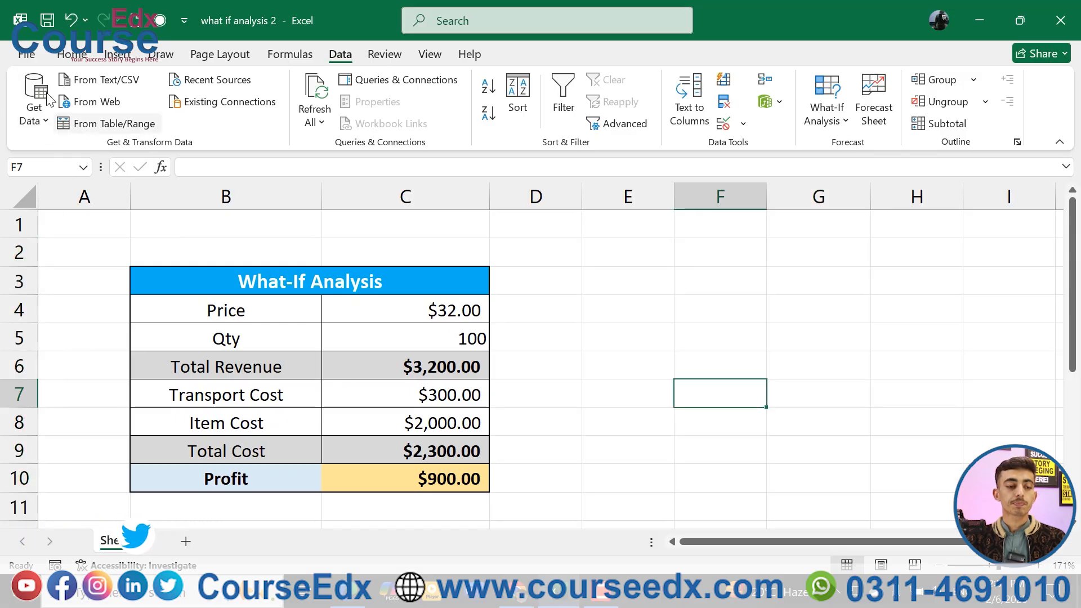
- Open the recent workbook Practice and go to its WAHT IF sheet
click(26, 54)
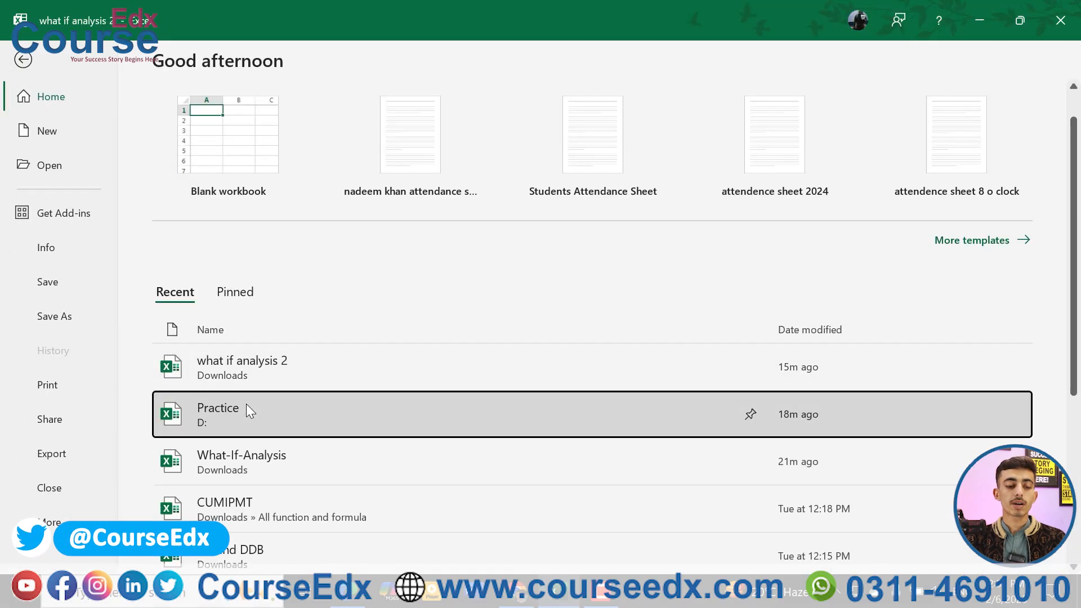
click(246, 404)
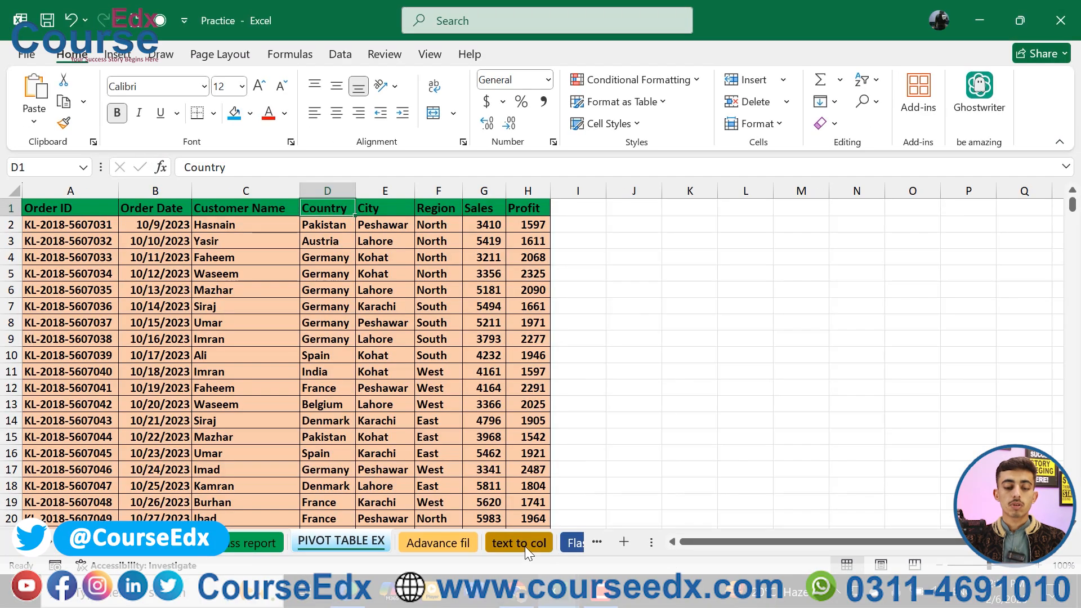
click(525, 546)
click(565, 546)
click(574, 541)
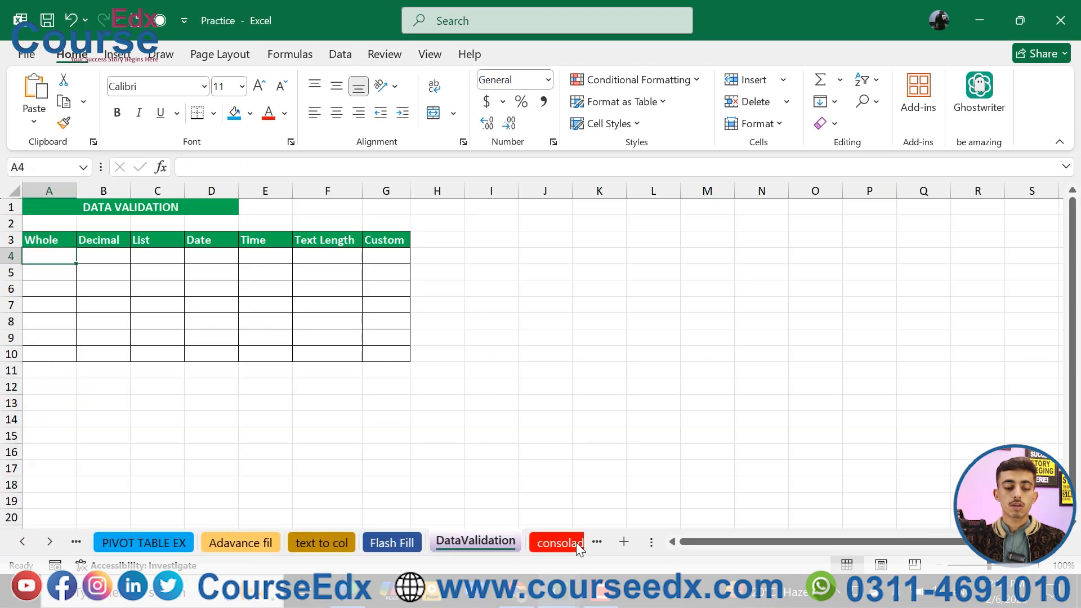
click(544, 542)
click(558, 542)
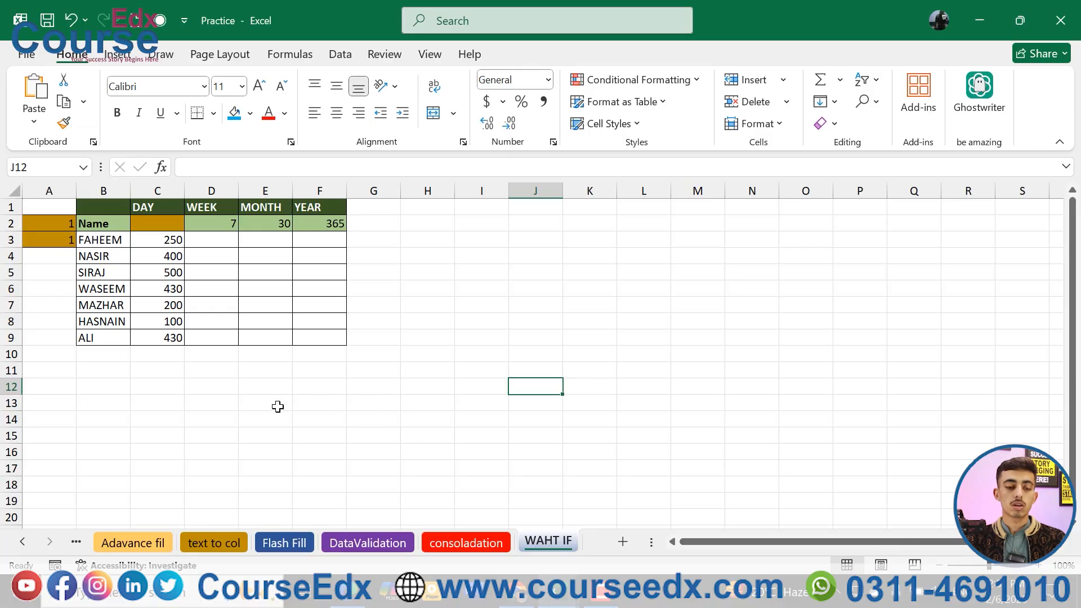
- Examine the empty corner cell C2, the daily amounts in C3:C9 and the WEEK multiplier in D2
scroll(278, 407, up, 7)
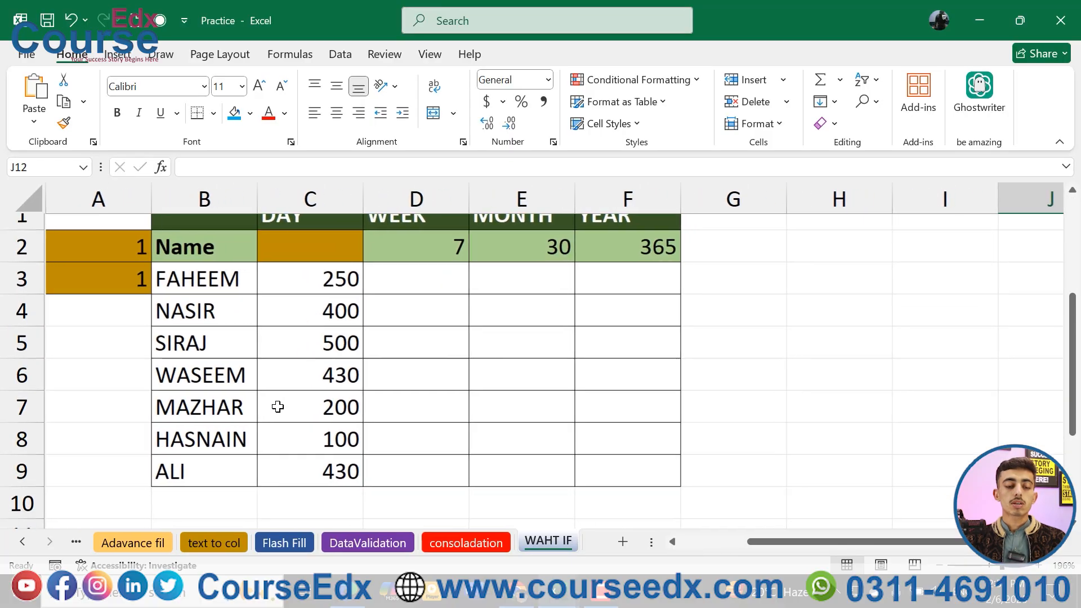
scroll(273, 310, up, 1)
click(311, 269)
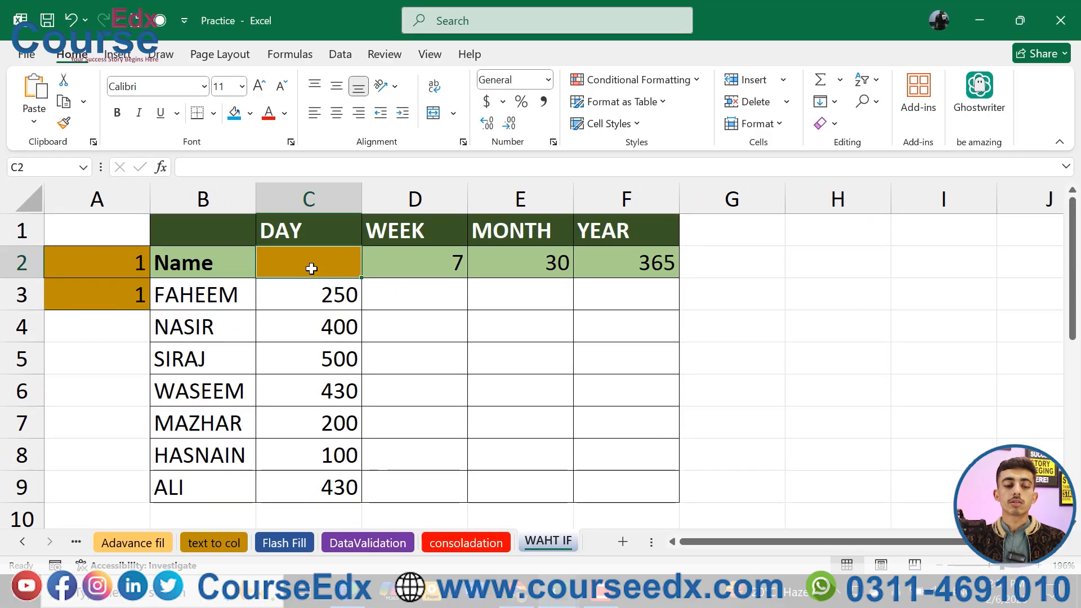
drag(308, 297, 313, 476)
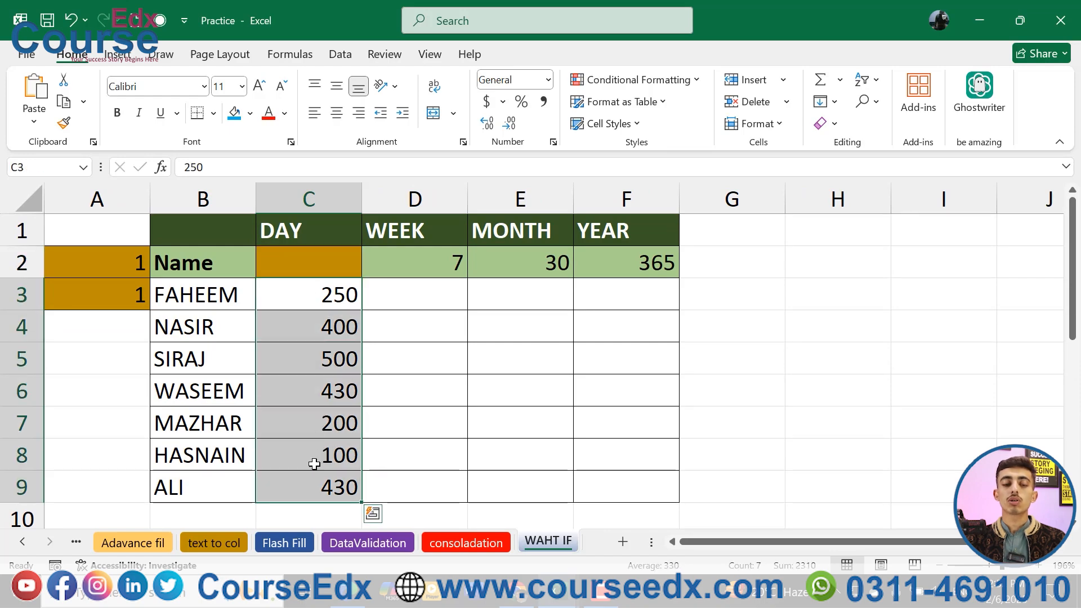
click(320, 296)
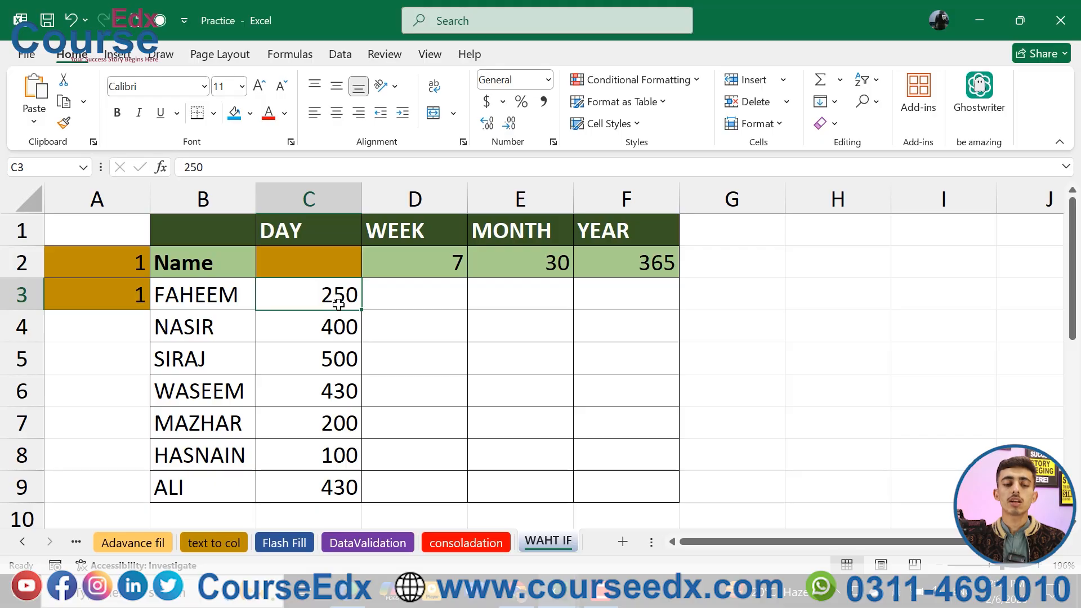
click(447, 267)
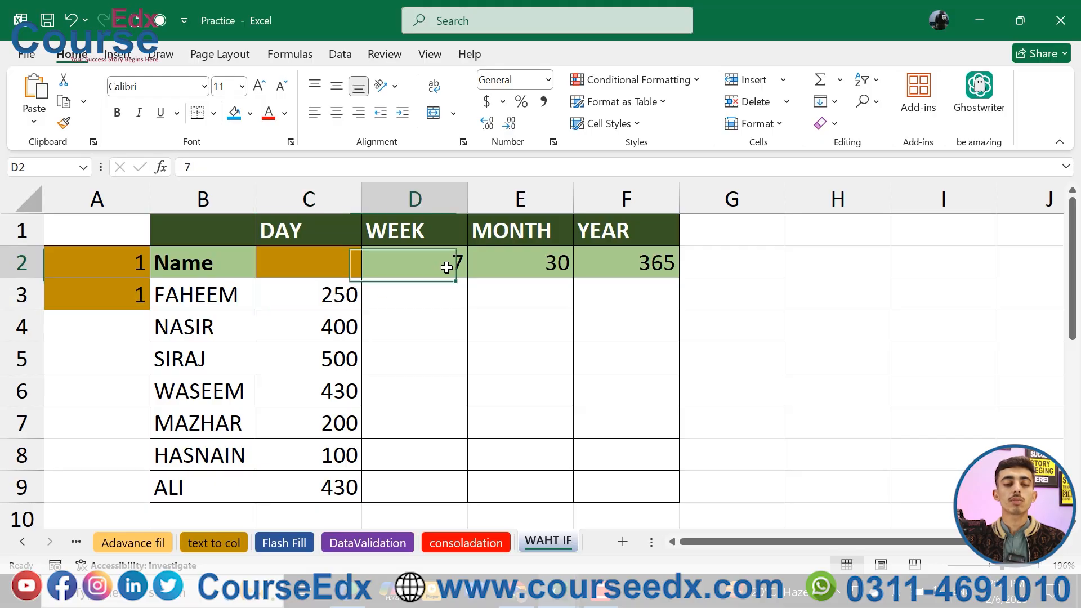
- Compare the WEEK, MONTH and YEAR multipliers in D2:F2 with the first daily amount in C3
click(528, 264)
click(642, 265)
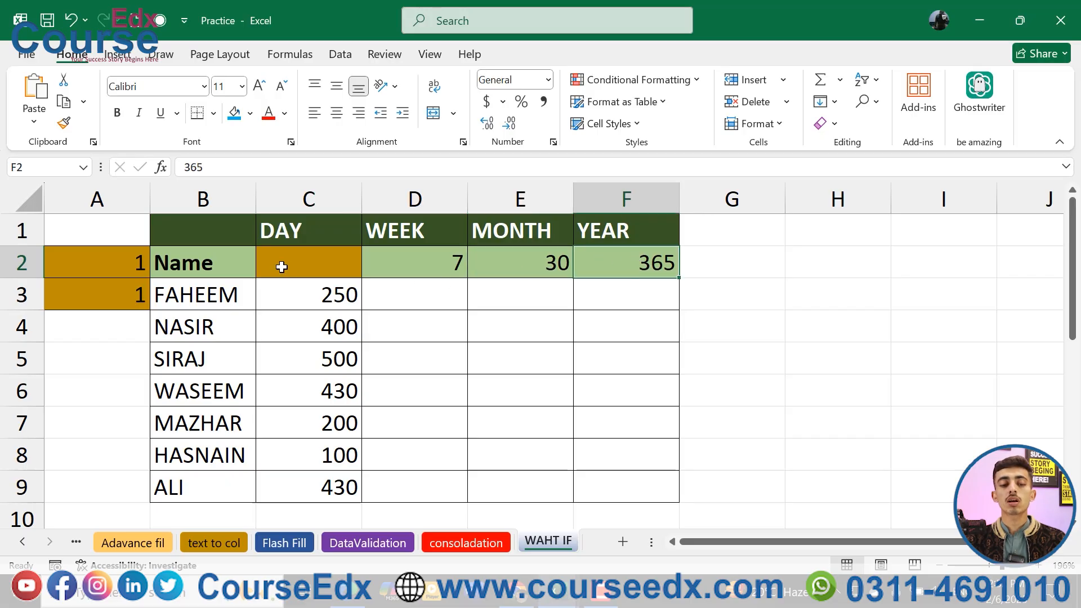
click(334, 295)
click(332, 263)
click(335, 296)
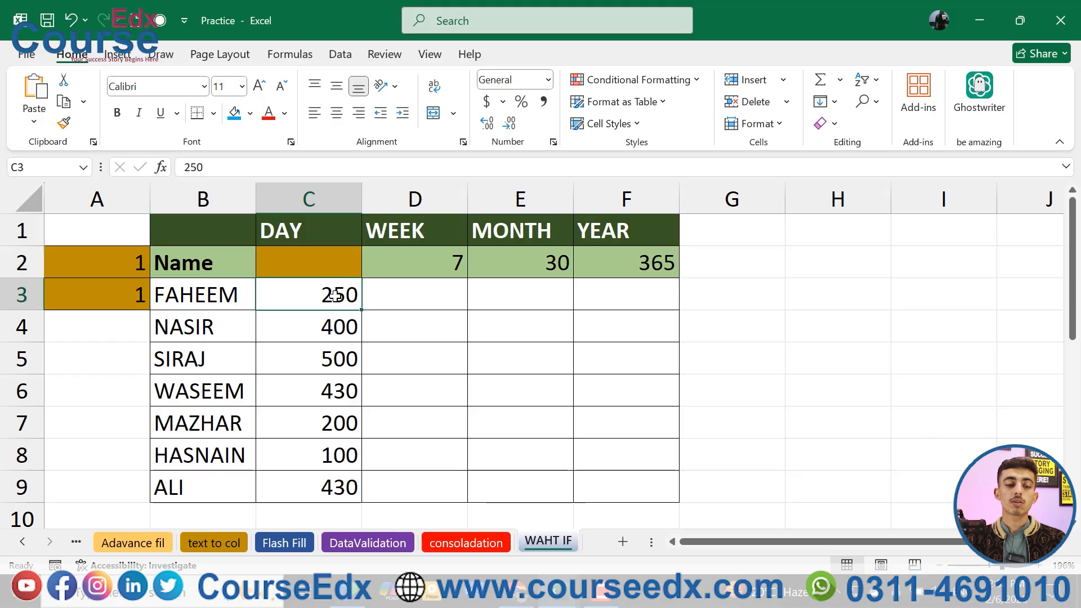
click(422, 268)
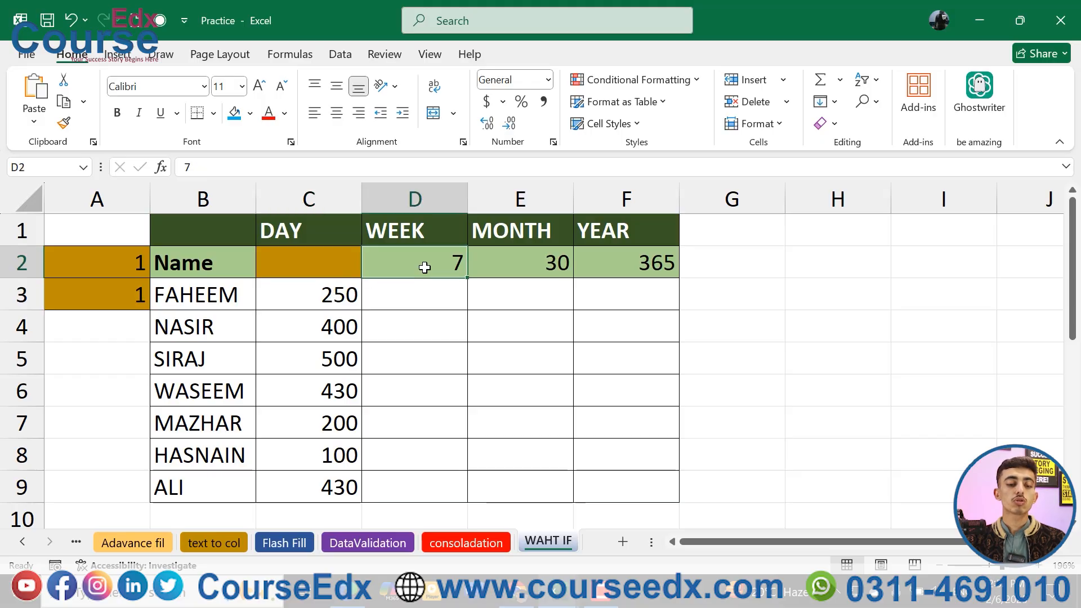
click(540, 268)
click(647, 265)
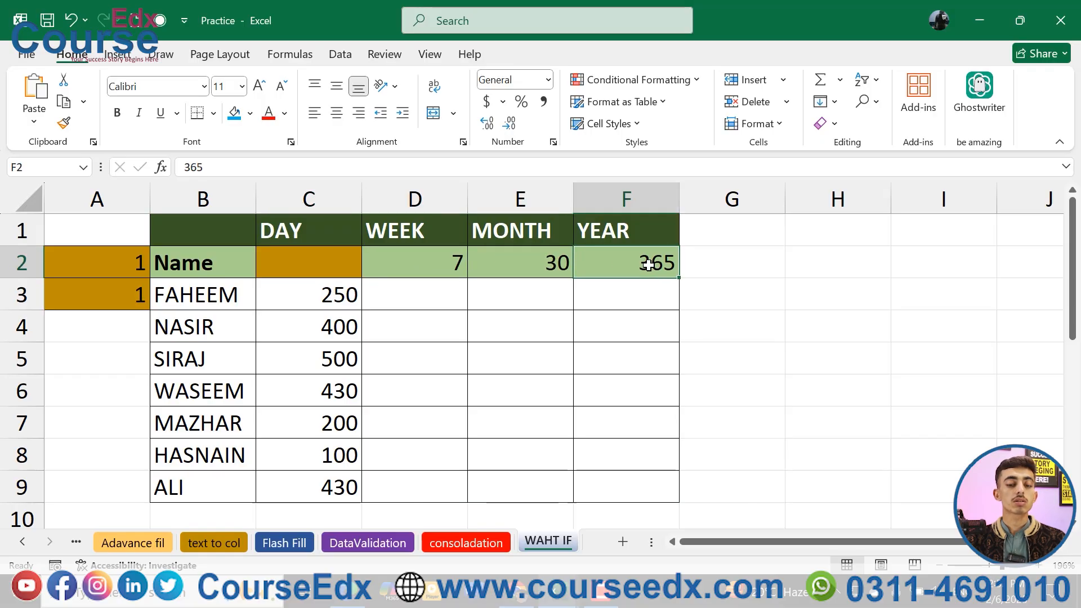
- Examine the empty corner cell C2 and the two helper input cells A2 and A3
click(303, 268)
click(109, 261)
click(118, 288)
click(118, 270)
click(120, 289)
click(117, 267)
click(115, 294)
click(120, 268)
click(125, 291)
- Enter the formula =A2*A3 in the corner cell C2
click(305, 267)
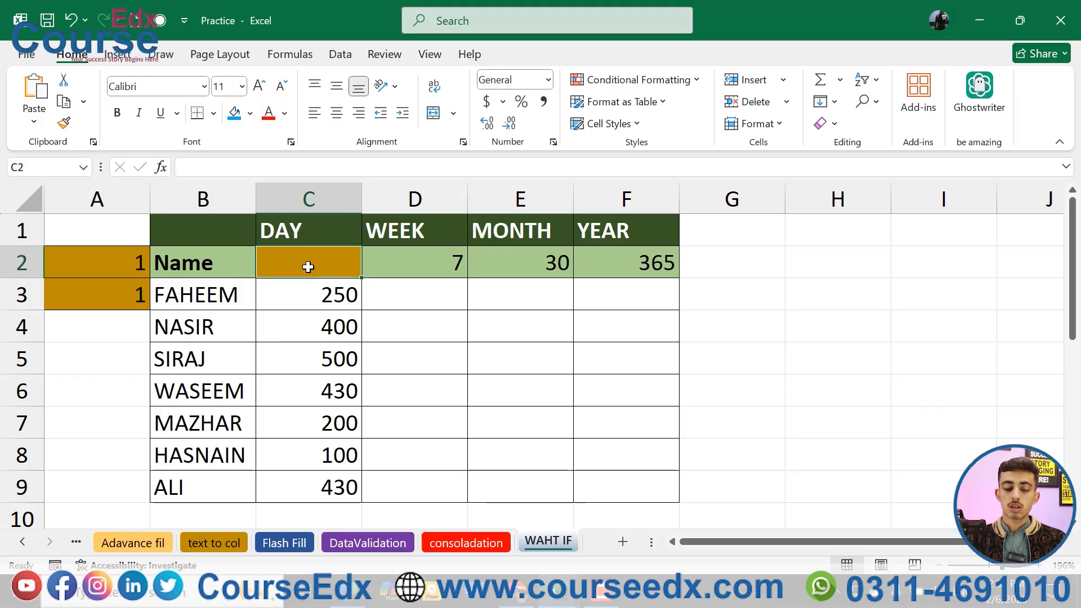
text(=)
click(137, 252)
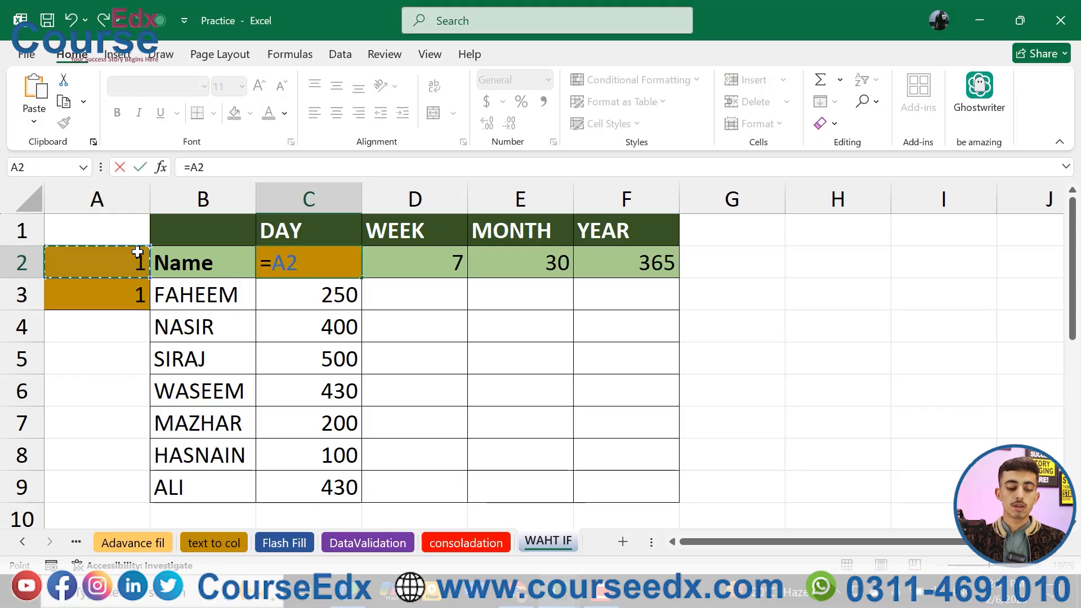
text(*)
click(129, 289)
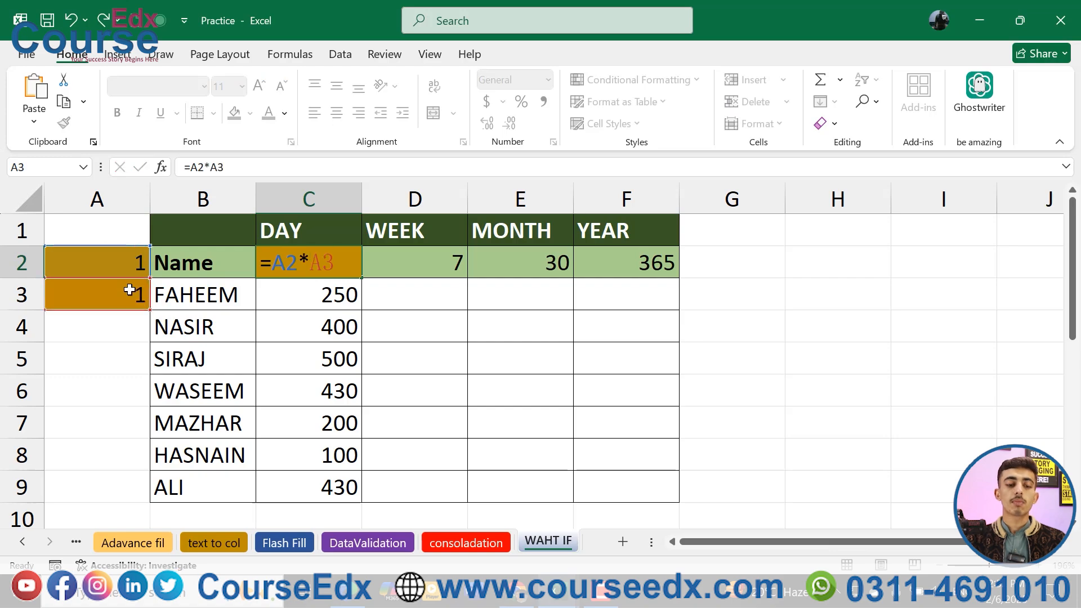
key(Return)
- Create a What-If data table over C2:F9 with row input cell $A$2 and column input cell $A$3
drag(299, 247, 616, 475)
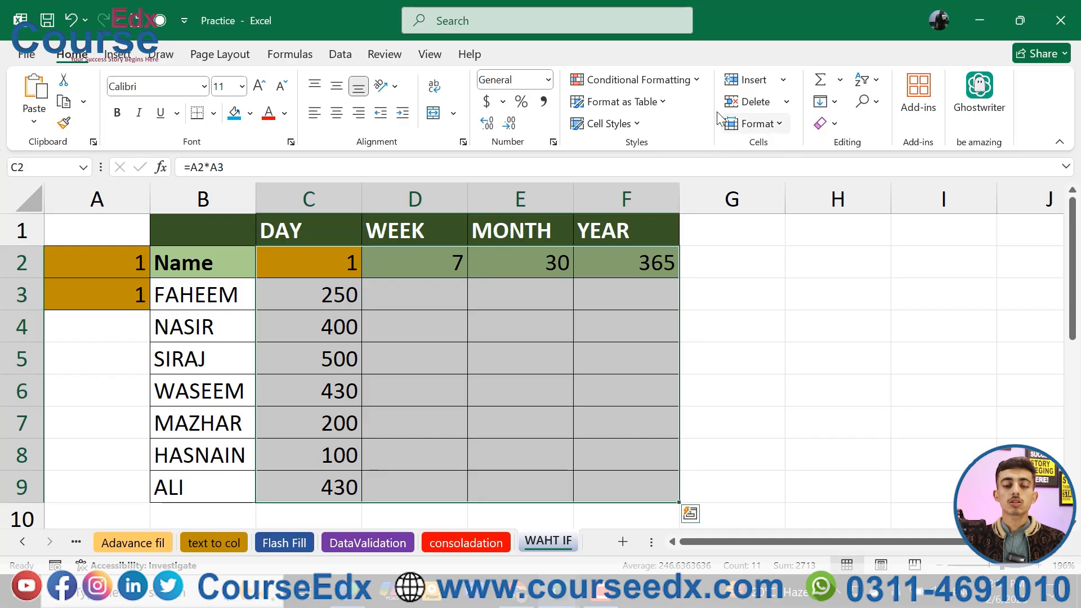
click(341, 54)
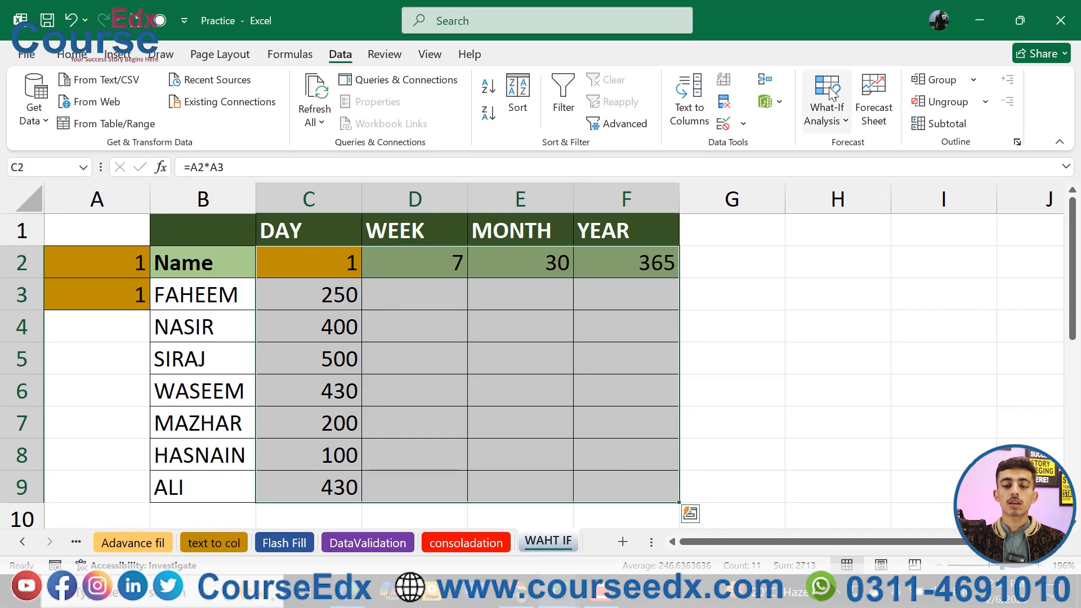
click(835, 116)
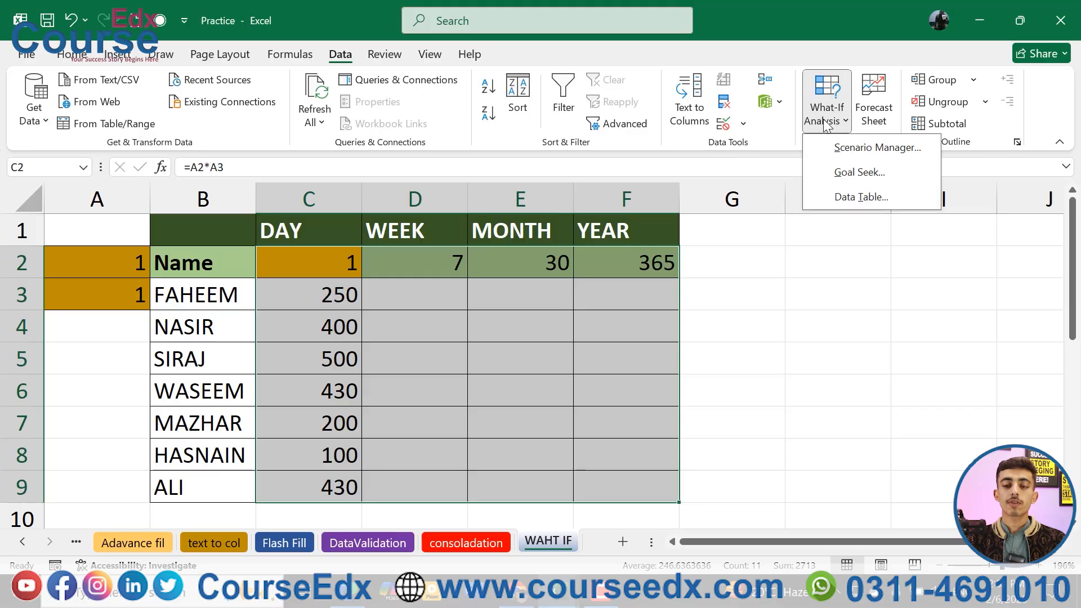
click(895, 197)
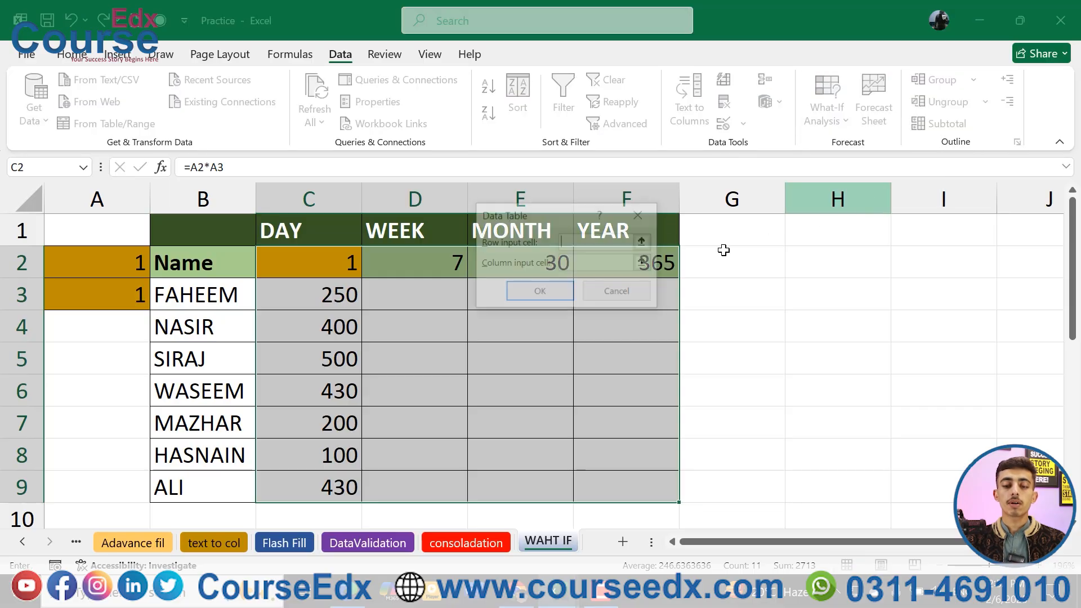
click(109, 261)
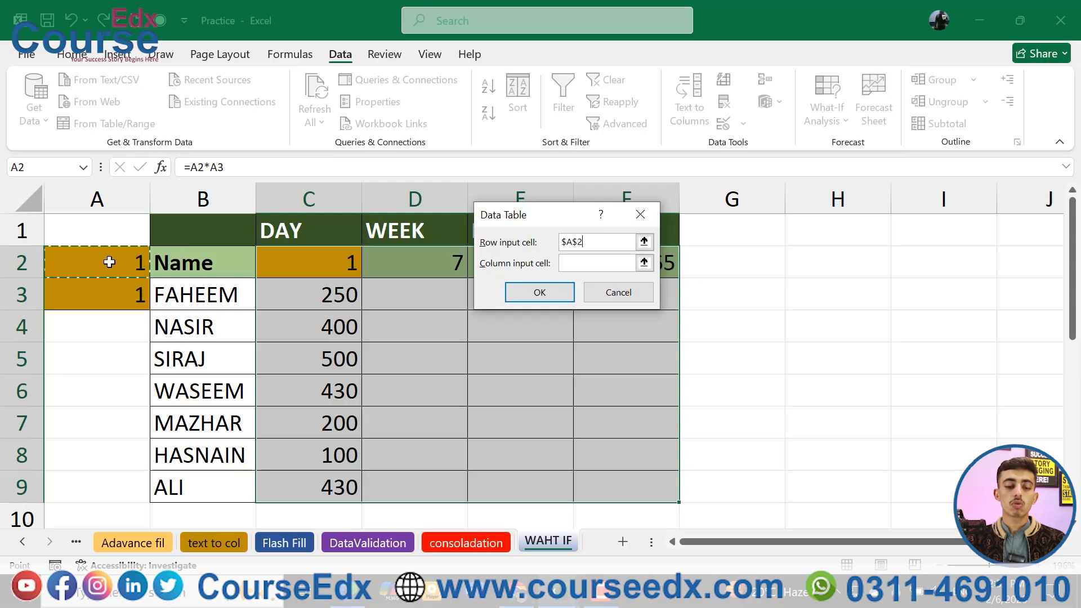
click(569, 263)
click(129, 308)
click(517, 299)
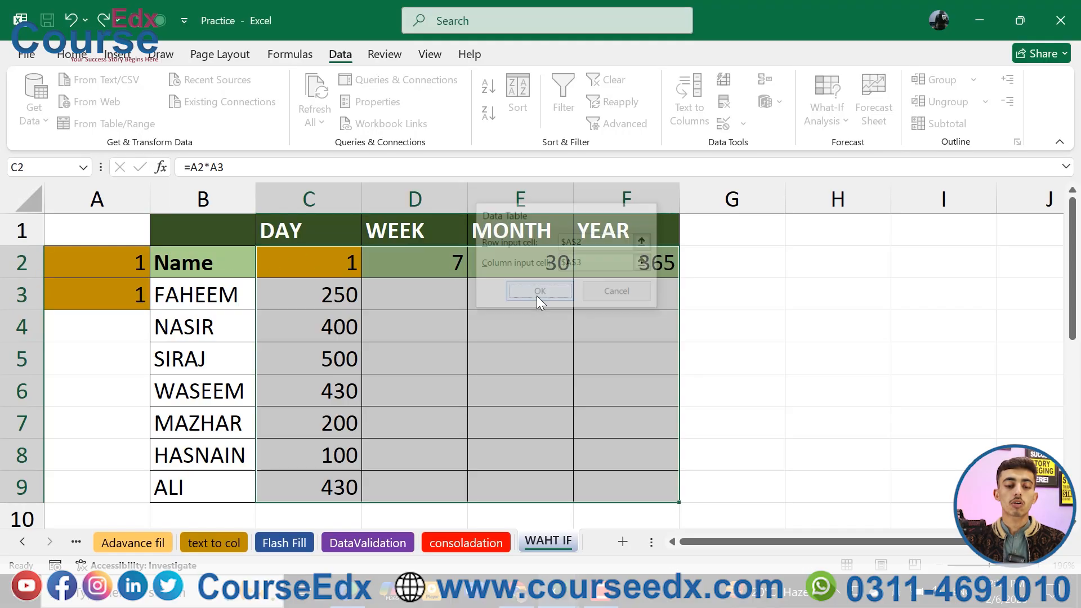
- Check the calculated amounts in the data table against the daily amounts and the period multipliers
click(426, 290)
click(452, 260)
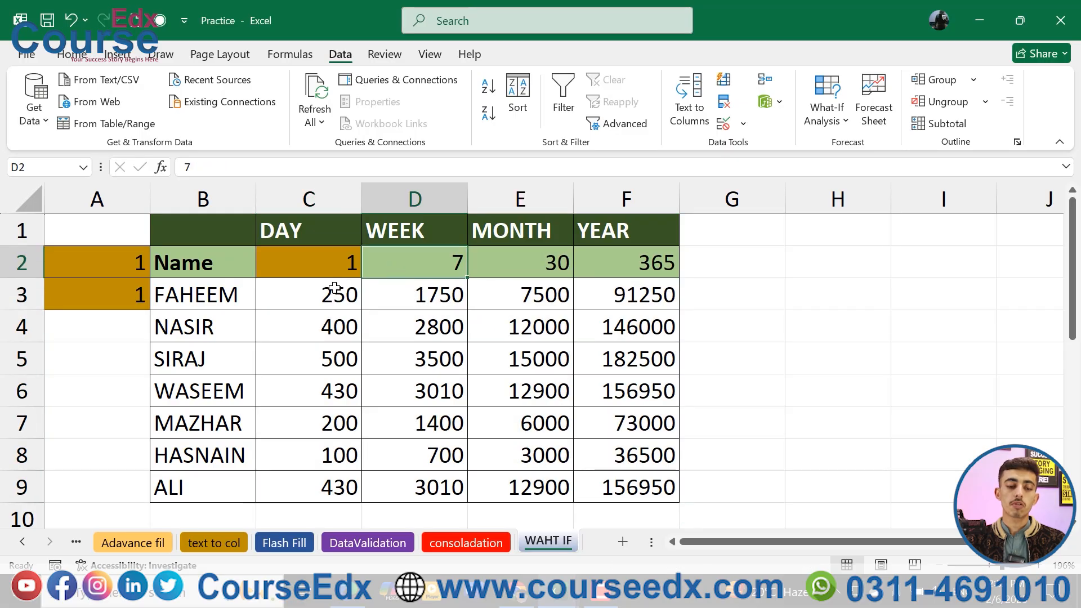
click(331, 288)
click(451, 295)
click(531, 271)
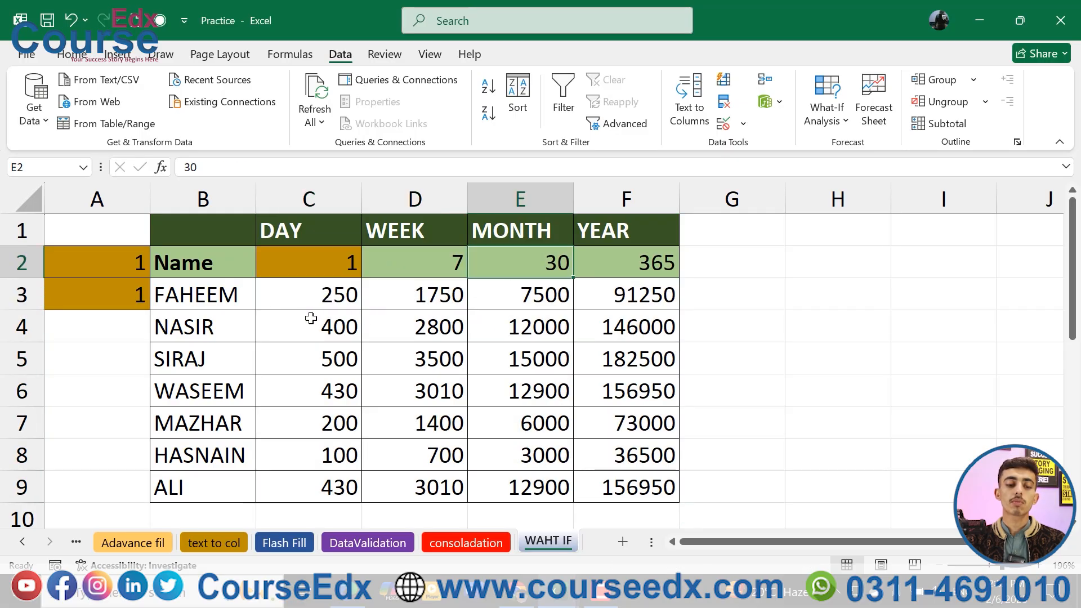
click(312, 311)
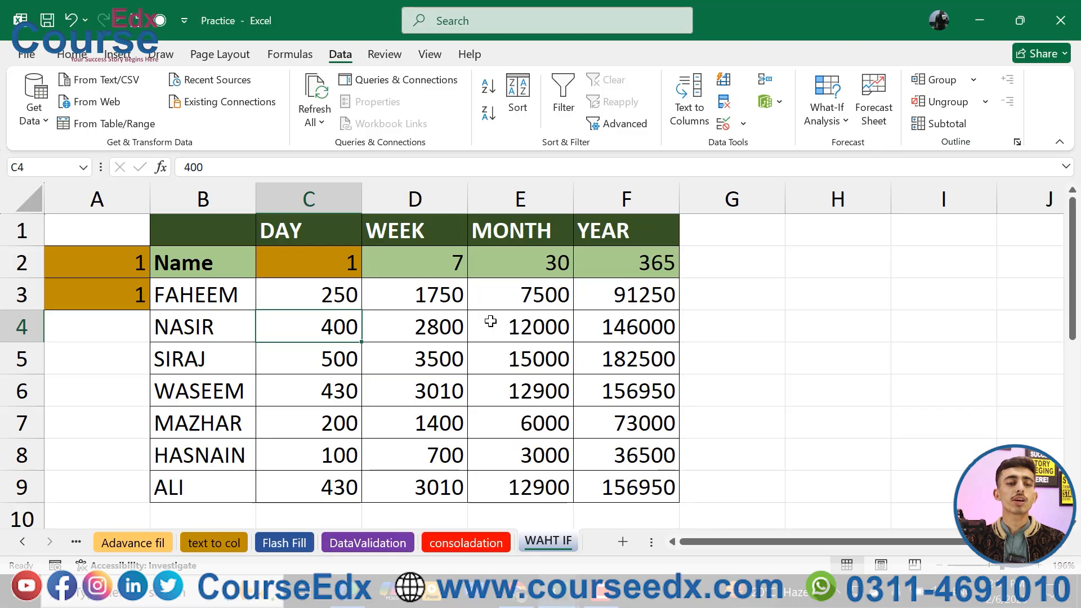
- Enter 10, 20 and 30 in B13:D13 below the table and extend the series through F13
scroll(490, 321, down, 4)
scroll(491, 321, up, 1)
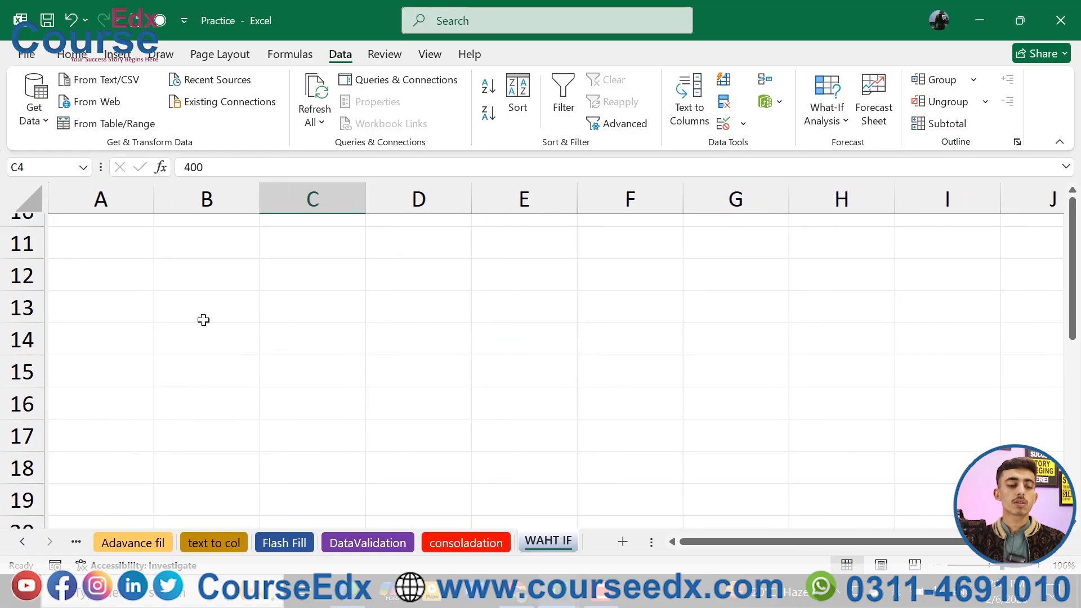
click(165, 300)
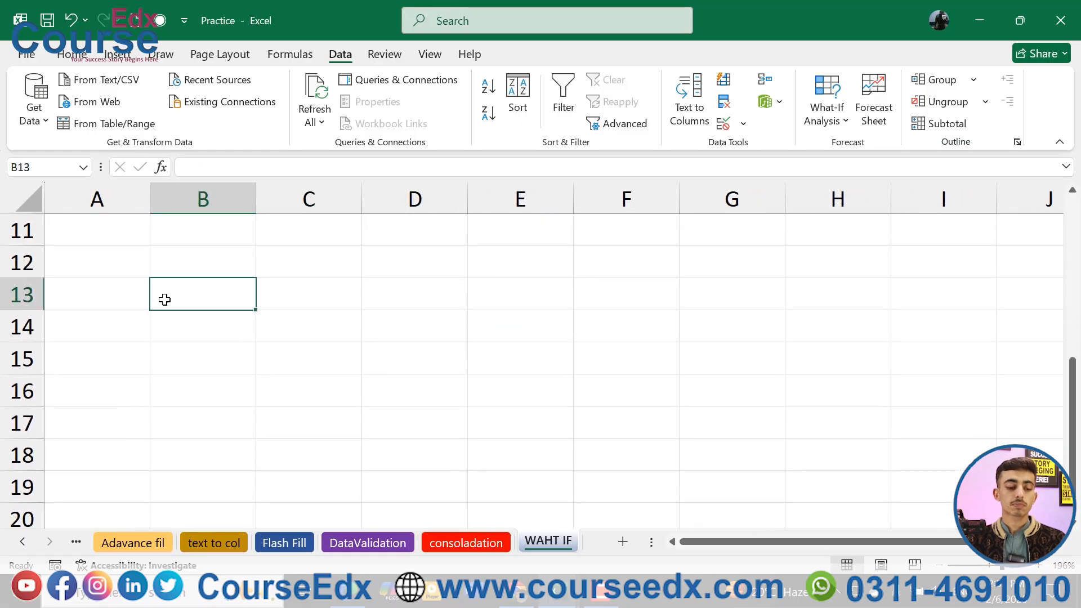
text(t)
key(BackSpace)
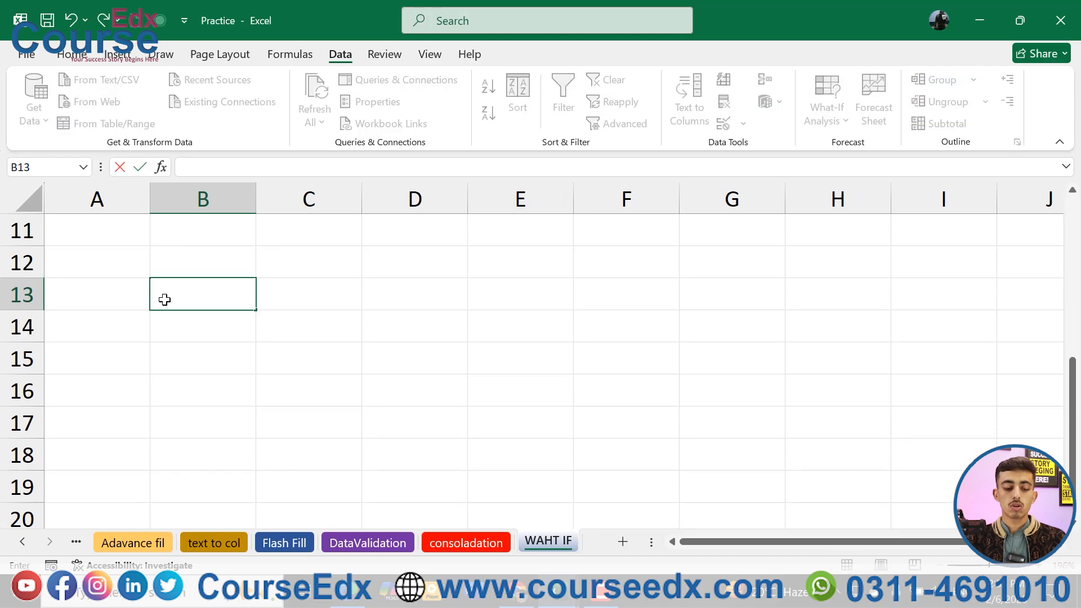
text(10)
key(Tab)
text(20)
key(Tab)
text(30)
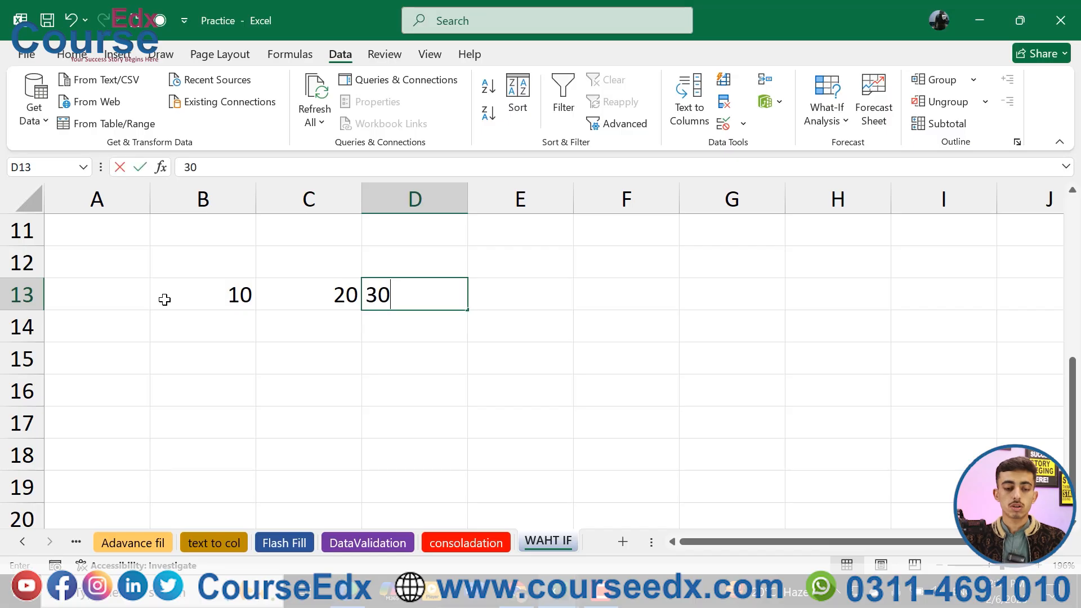
key(Return)
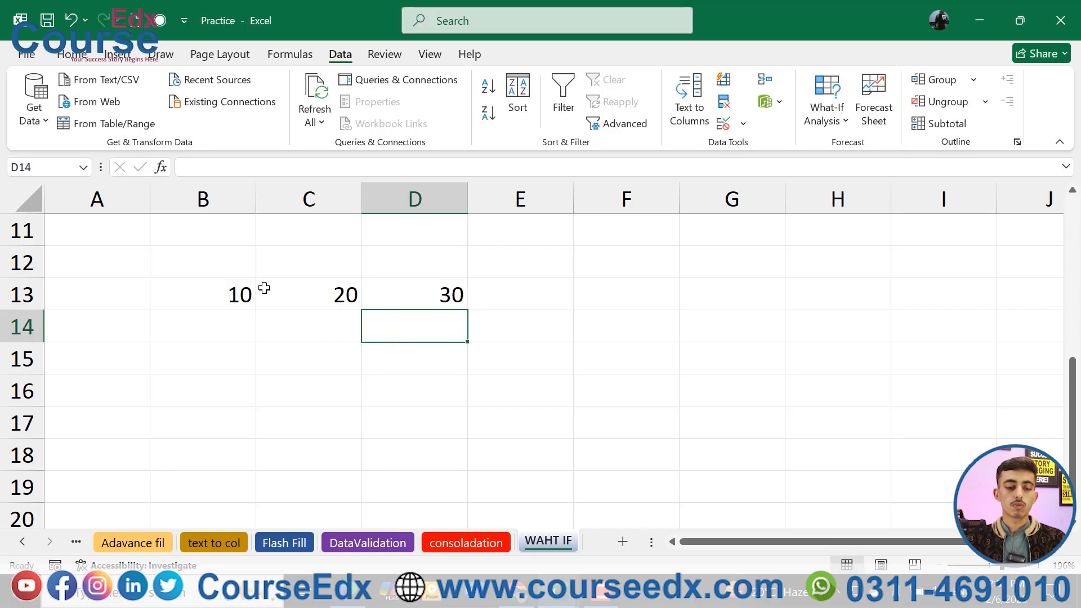
drag(230, 288, 661, 306)
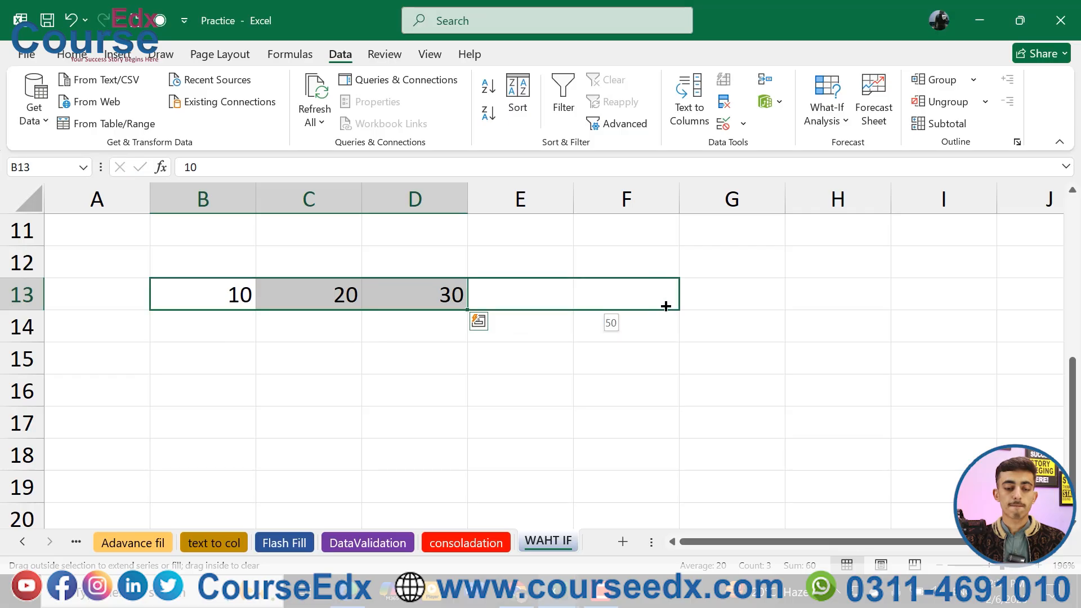
drag(666, 306, 666, 306)
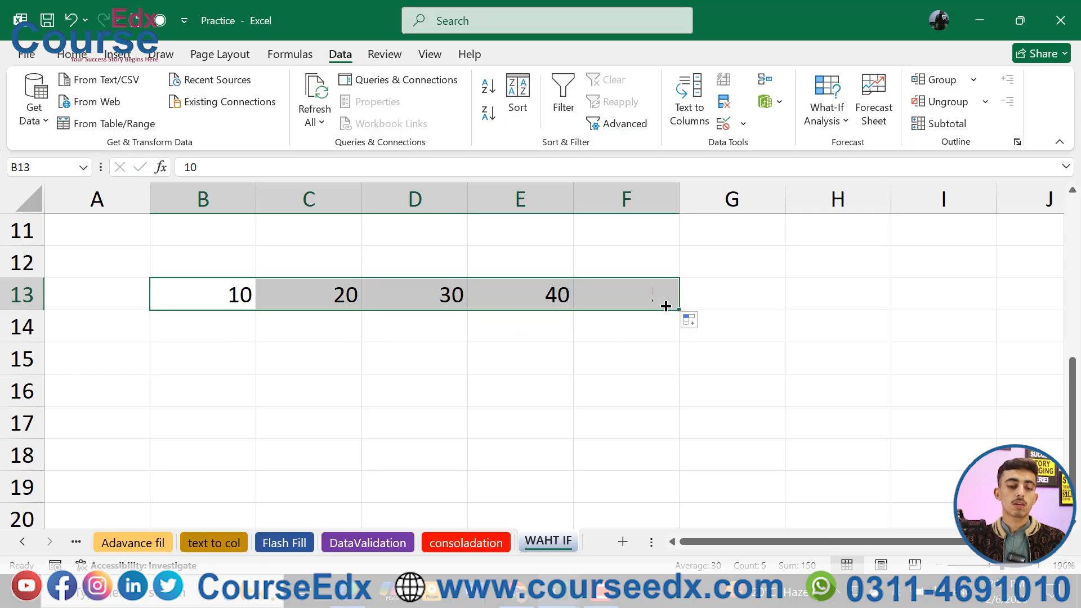
- Change C13 to 200 and D13 to 300, and extend that series through F13
double_click(355, 296)
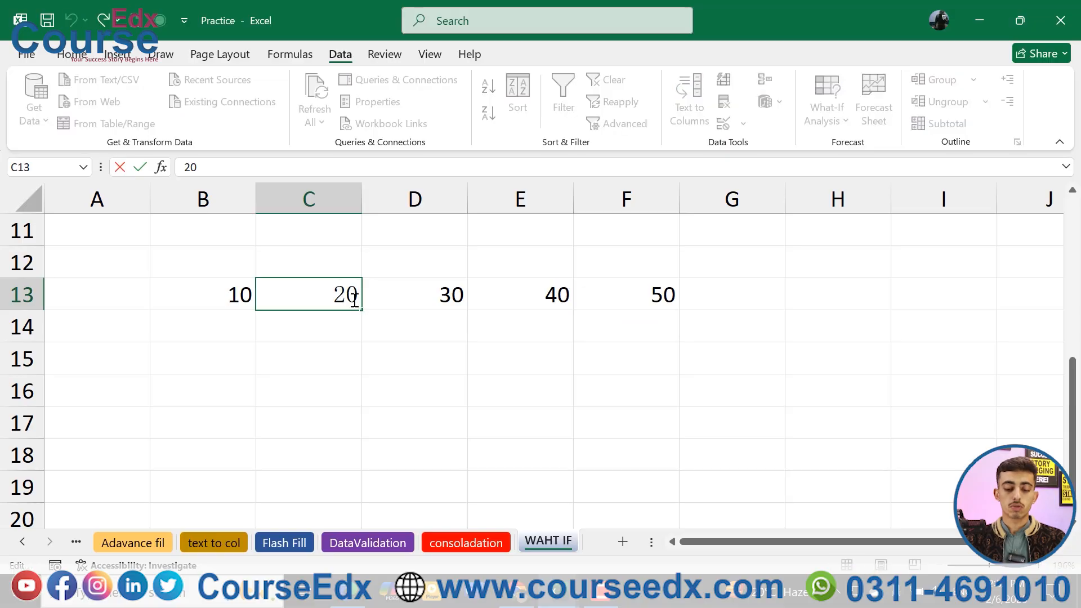
text(0)
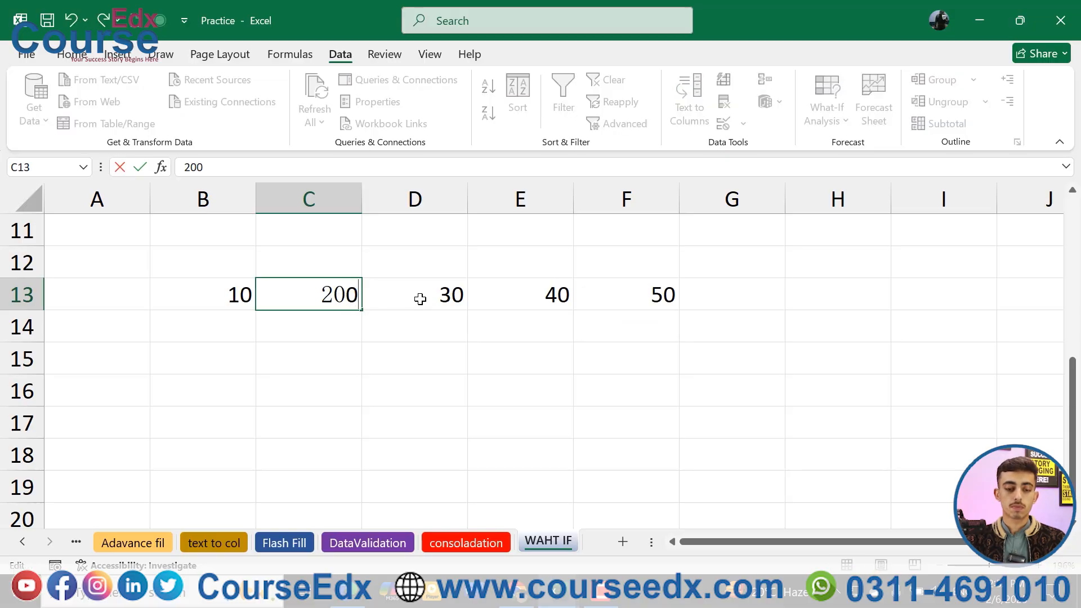
click(459, 289)
double_click(459, 289)
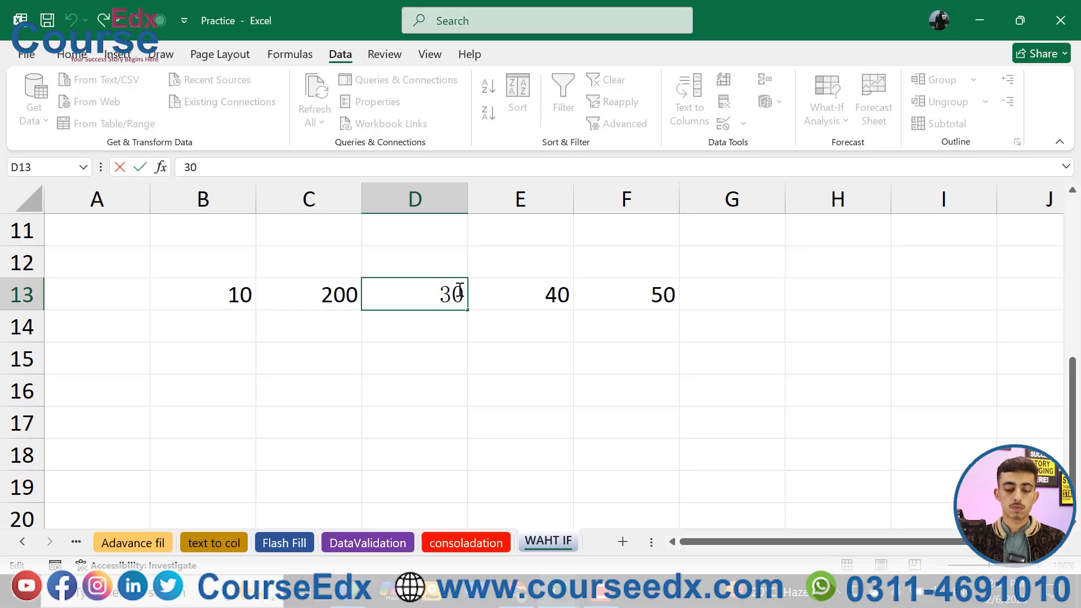
text(0)
key(Return)
drag(309, 297, 708, 278)
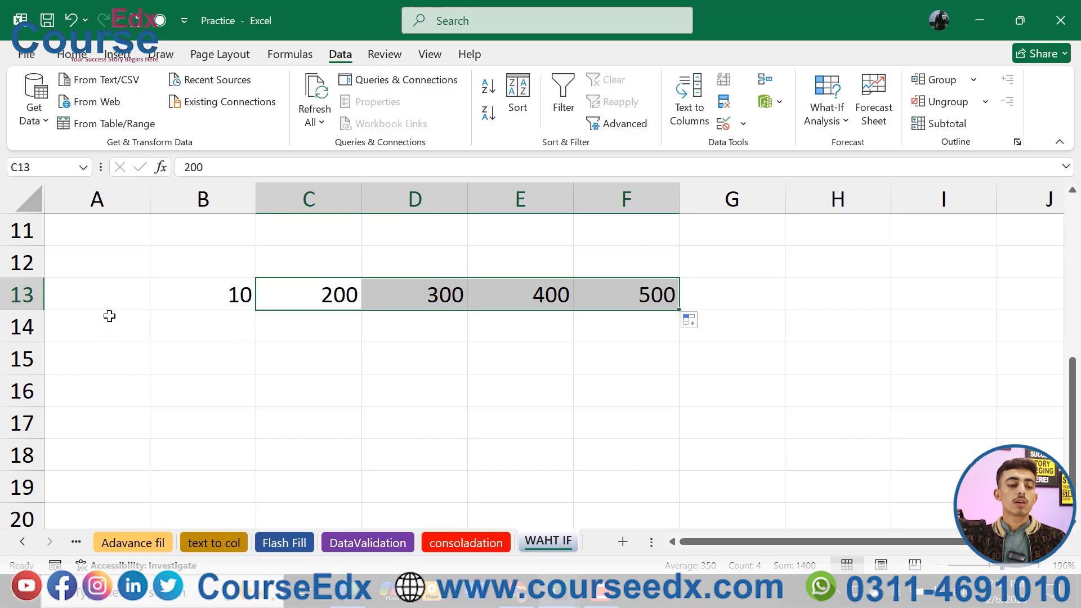
- Enter 1000 in cell B14
click(171, 331)
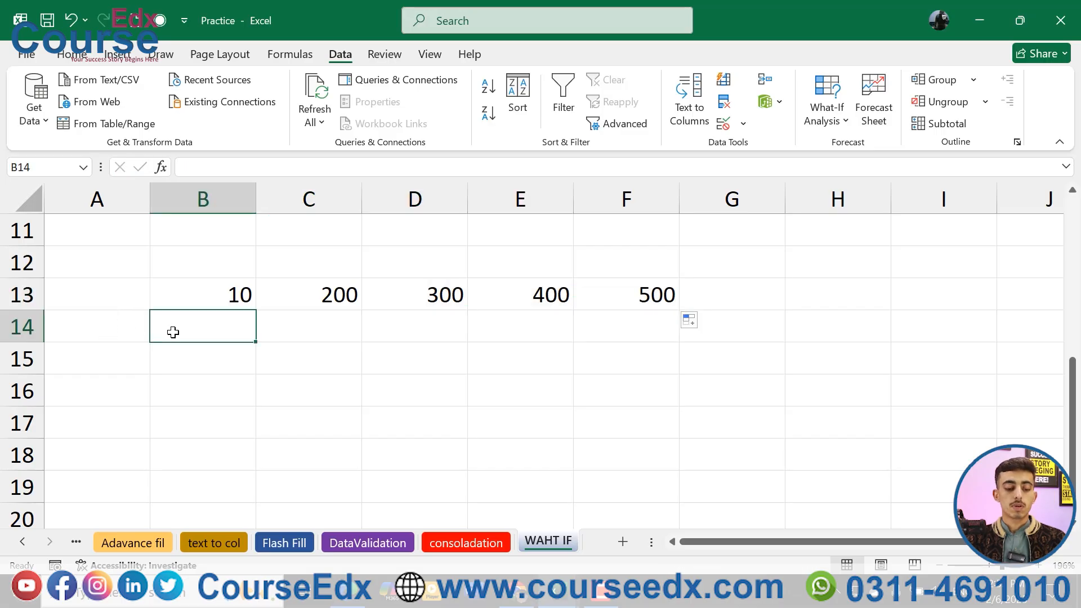
text(1000)
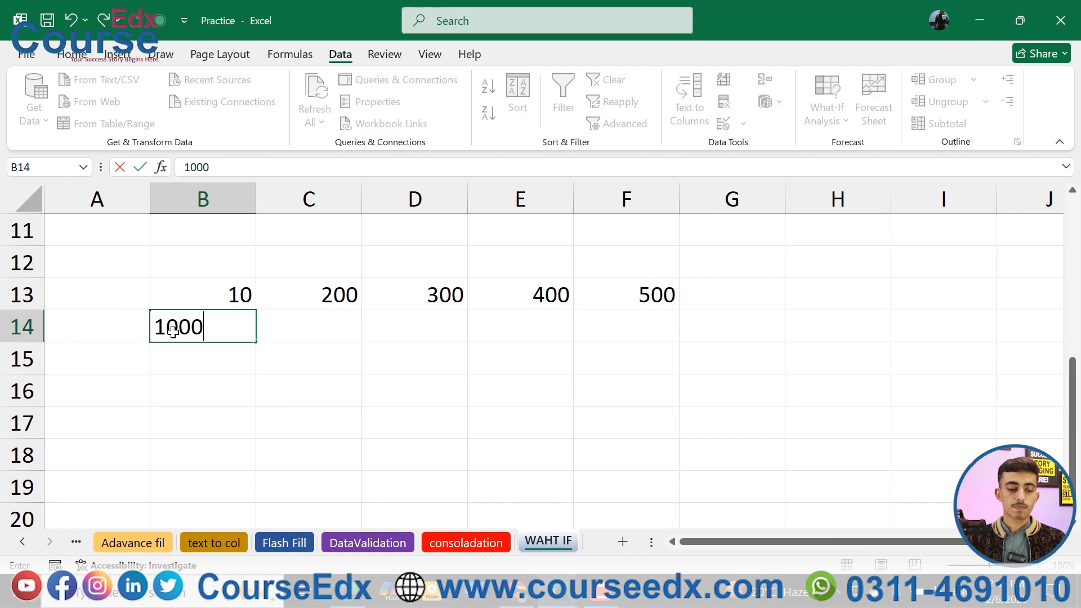
key(Return)
text(200)
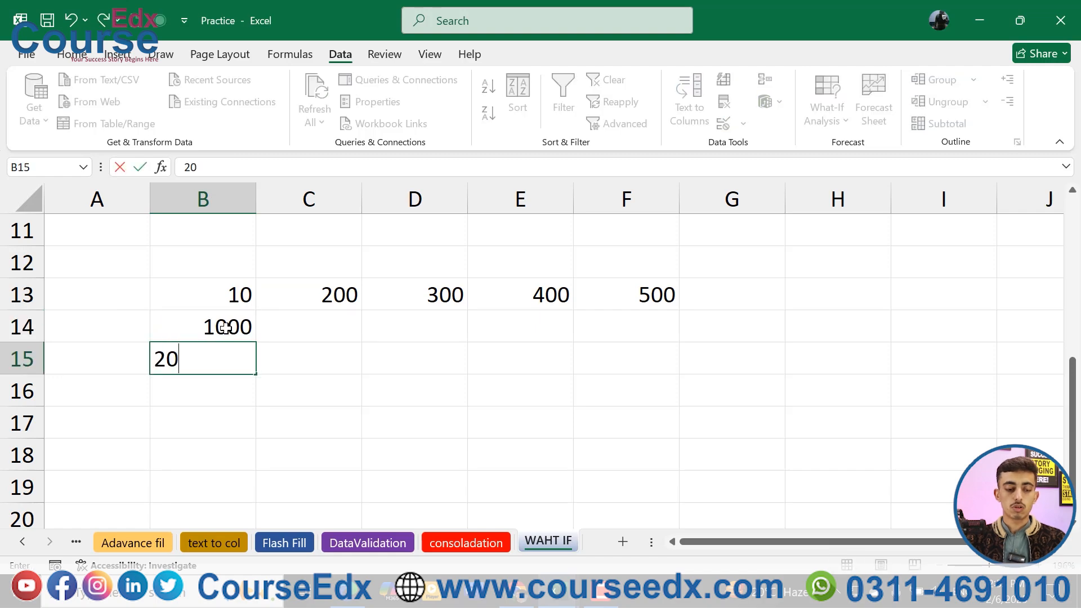
key(Return)
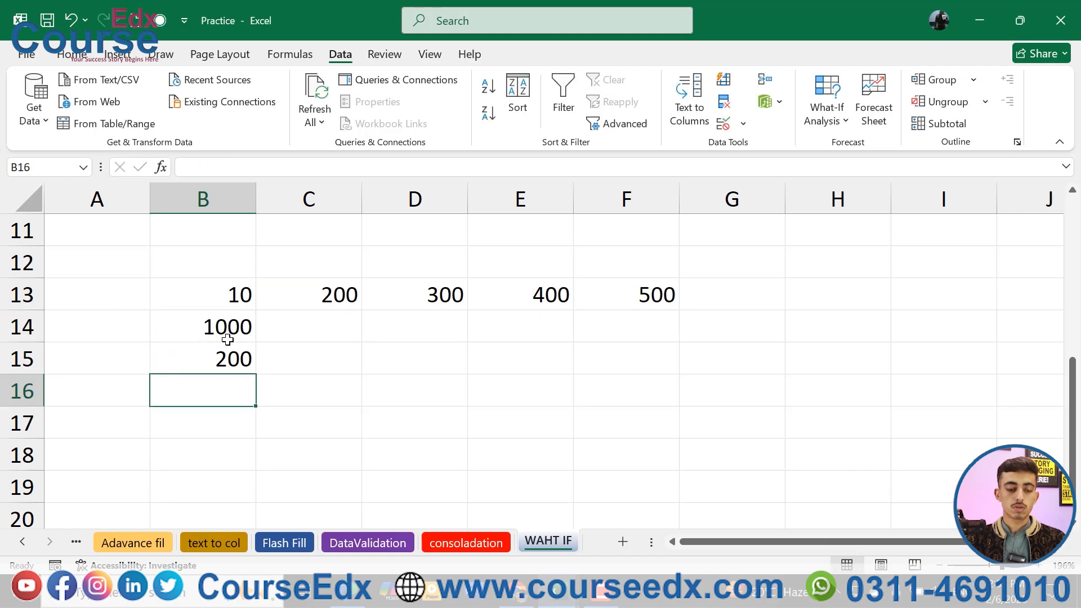
click(228, 345)
key(Delete)
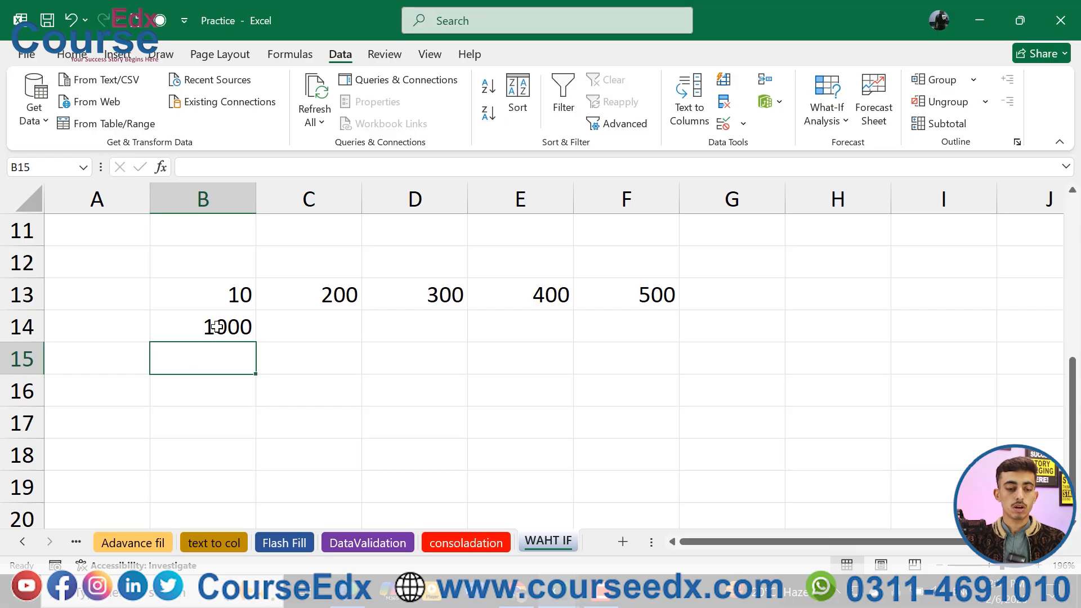
- Fill the value of B14 down the column through B19
click(217, 326)
drag(255, 342, 249, 504)
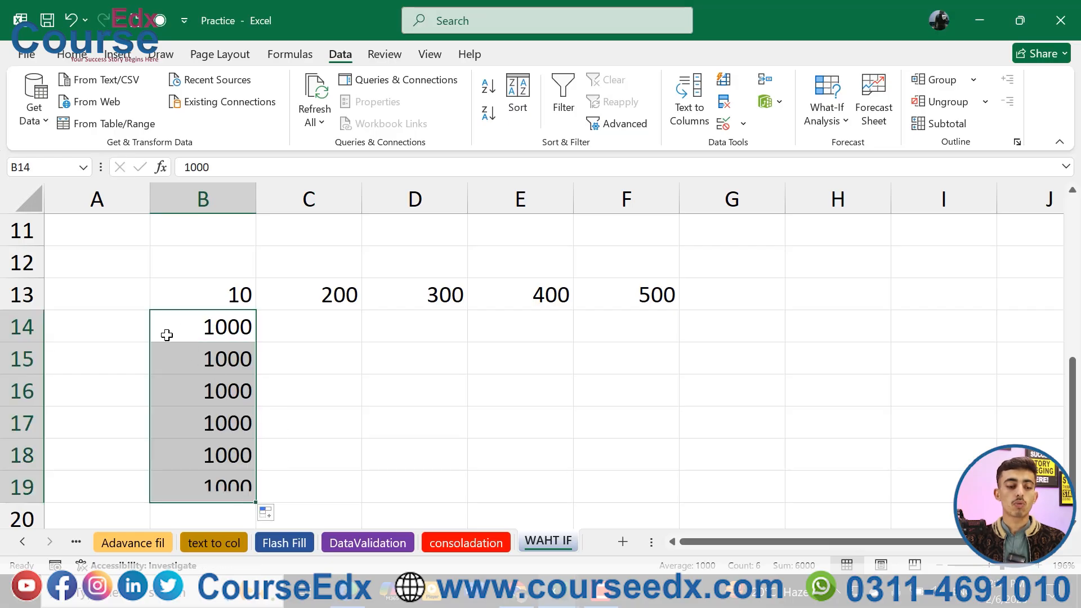
click(113, 261)
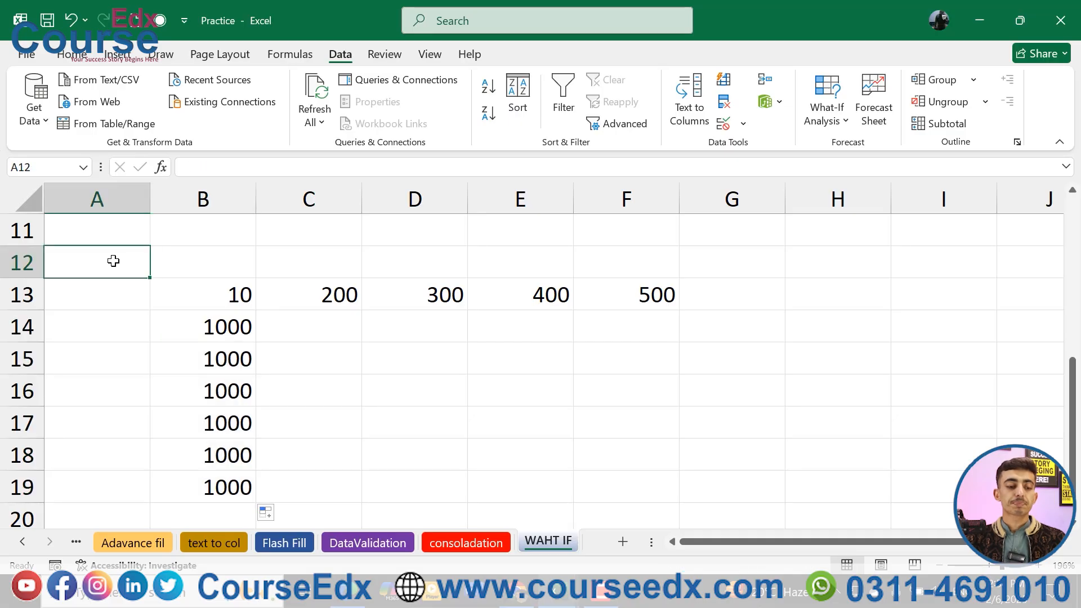
text(=)
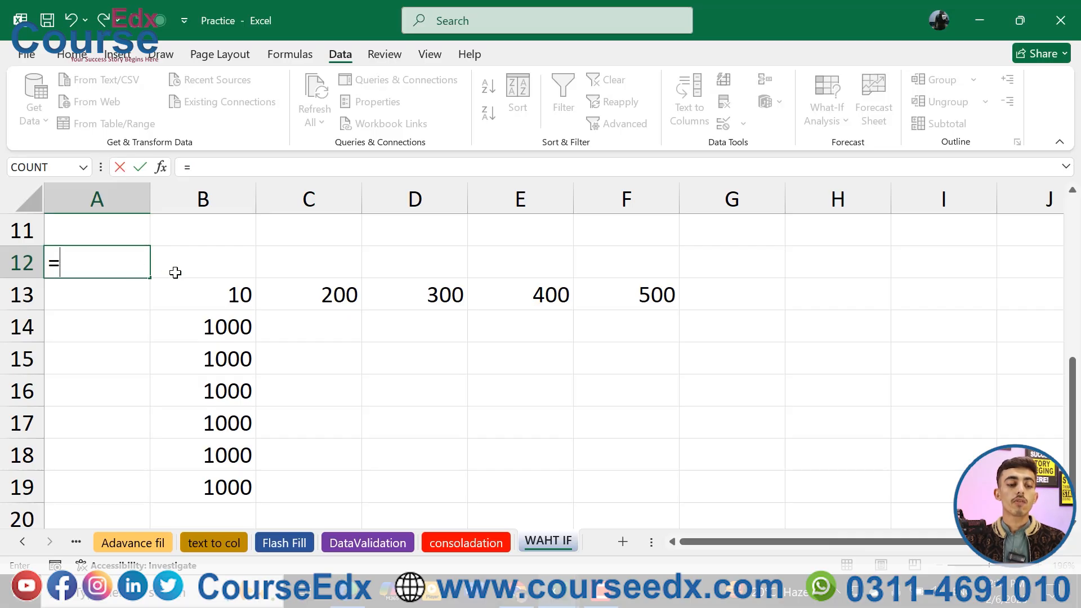
key(BackSpace)
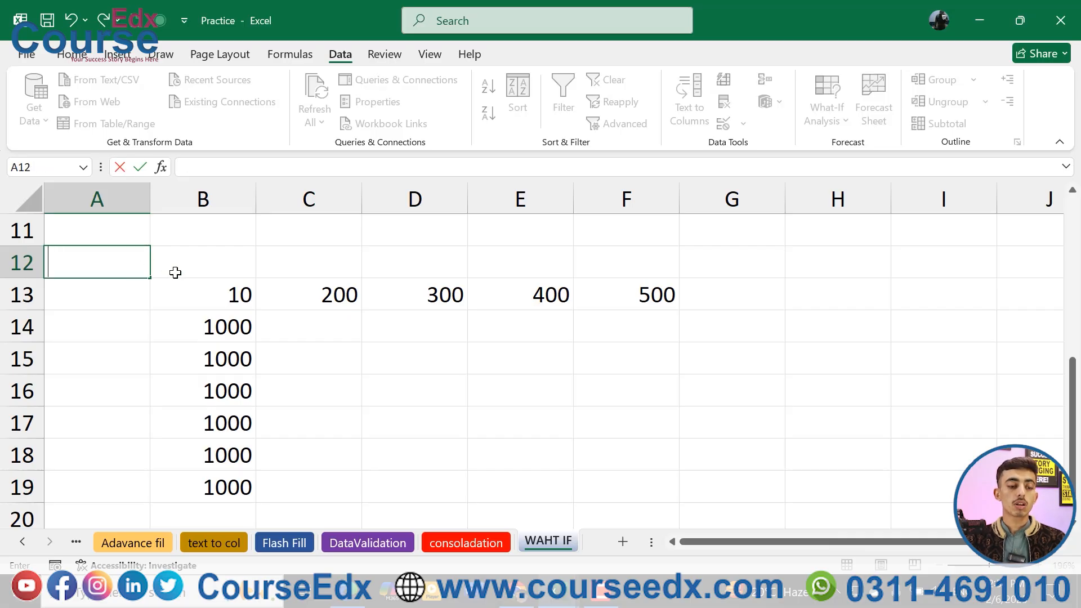
click(147, 302)
- Enter 10 in cell A11 and 1 in cell A12 as the input cells for the data table
scroll(145, 302, up, 1)
click(119, 293)
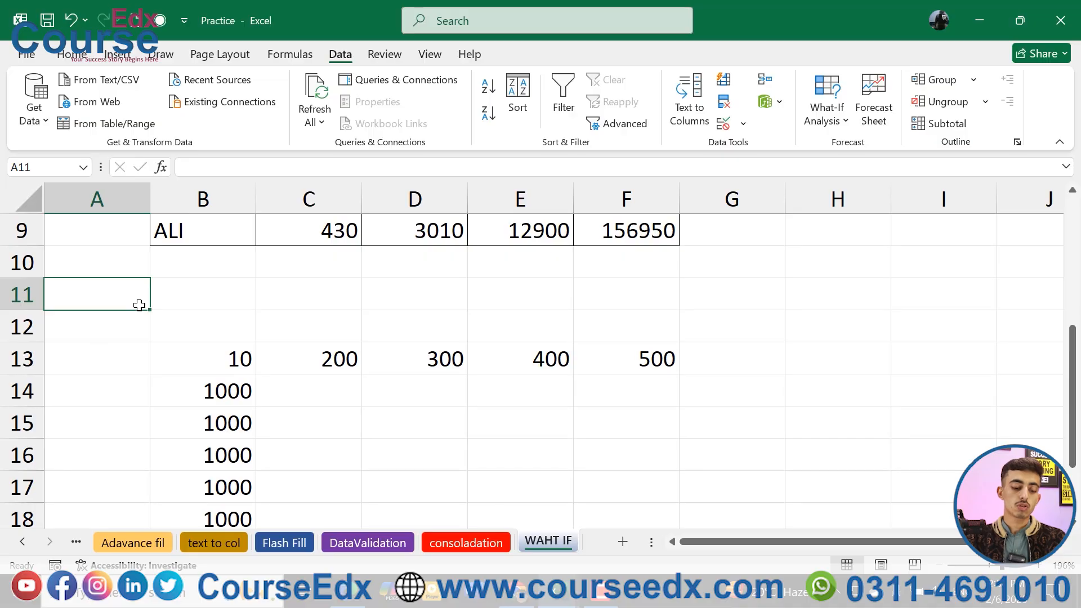
text(10)
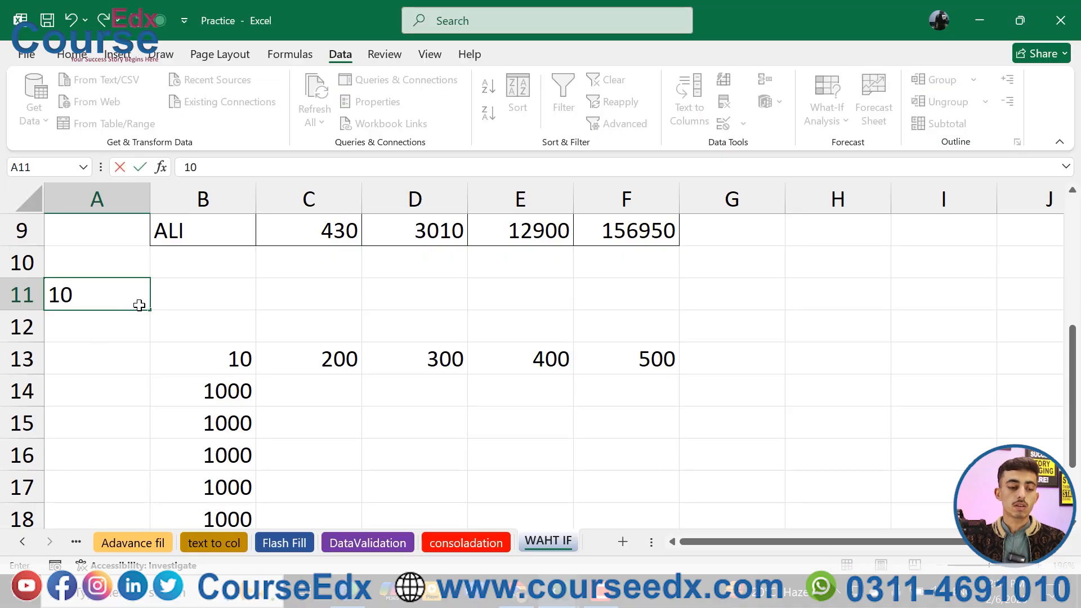
click(117, 326)
text(1)
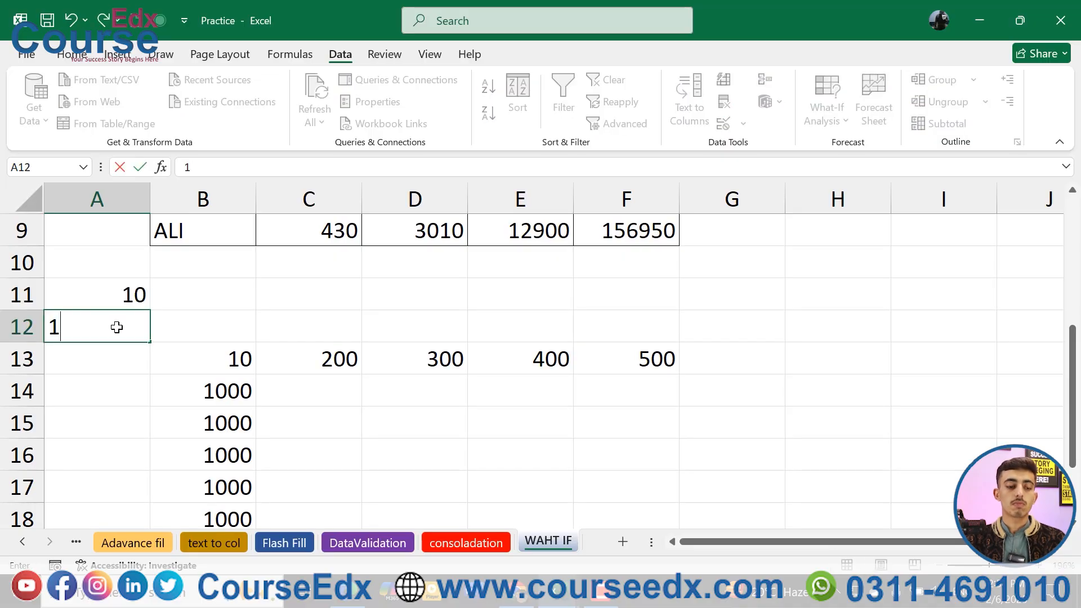
click(158, 368)
scroll(205, 261, down, 1)
drag(207, 251, 617, 454)
scroll(319, 340, up, 1)
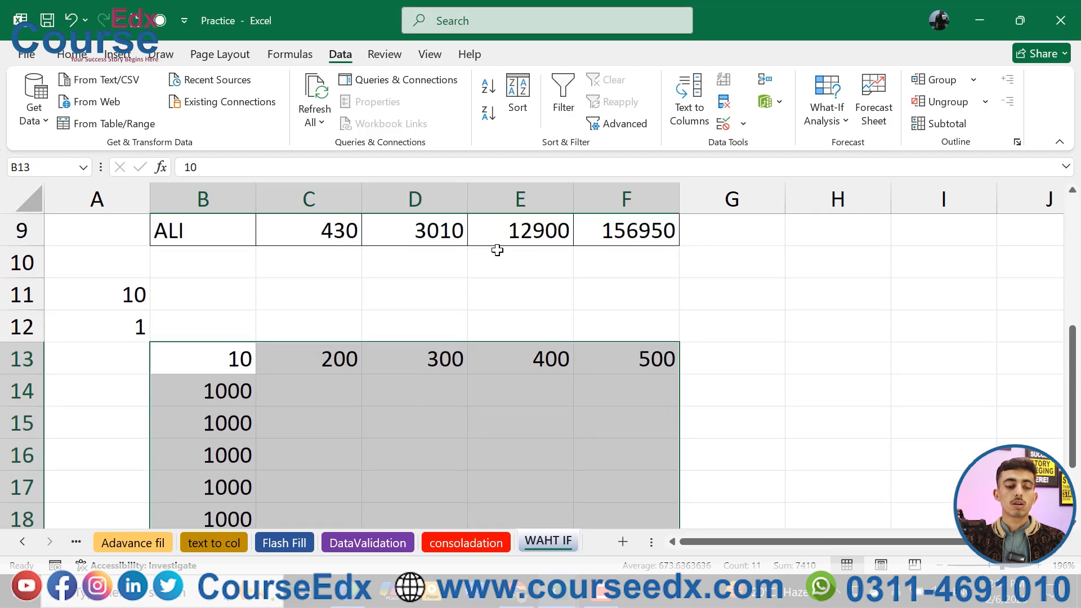
- Replace the value in corner cell B13 with the formula =A11*A12
click(214, 362)
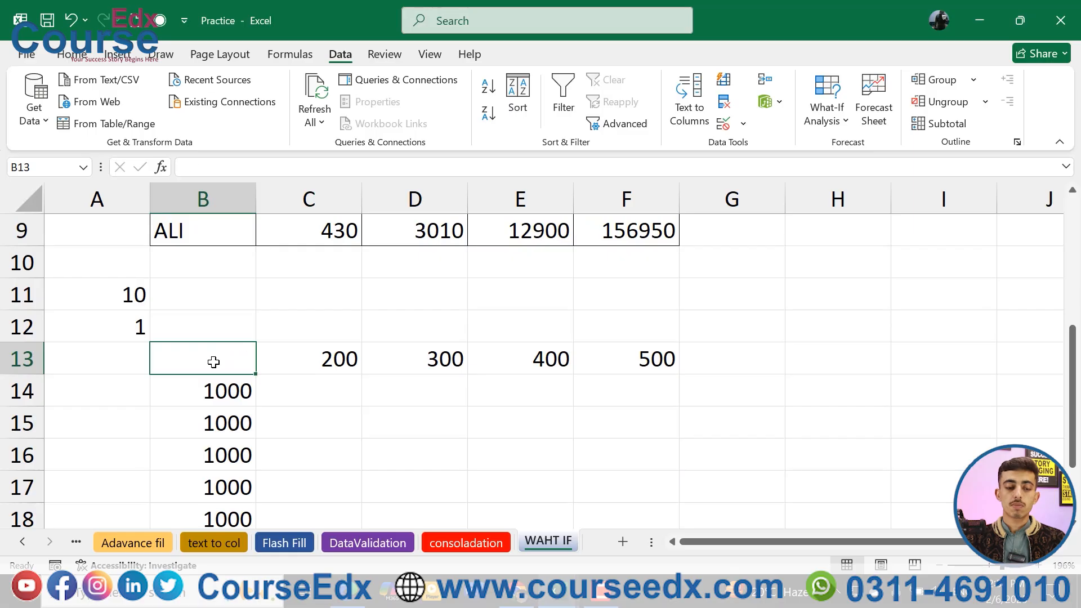
text(=)
click(125, 296)
text(*)
click(128, 323)
key(Return)
- Create a two-variable data table over B13:F19 with A11 as row input cell and A12 as column input cell
drag(214, 354, 611, 466)
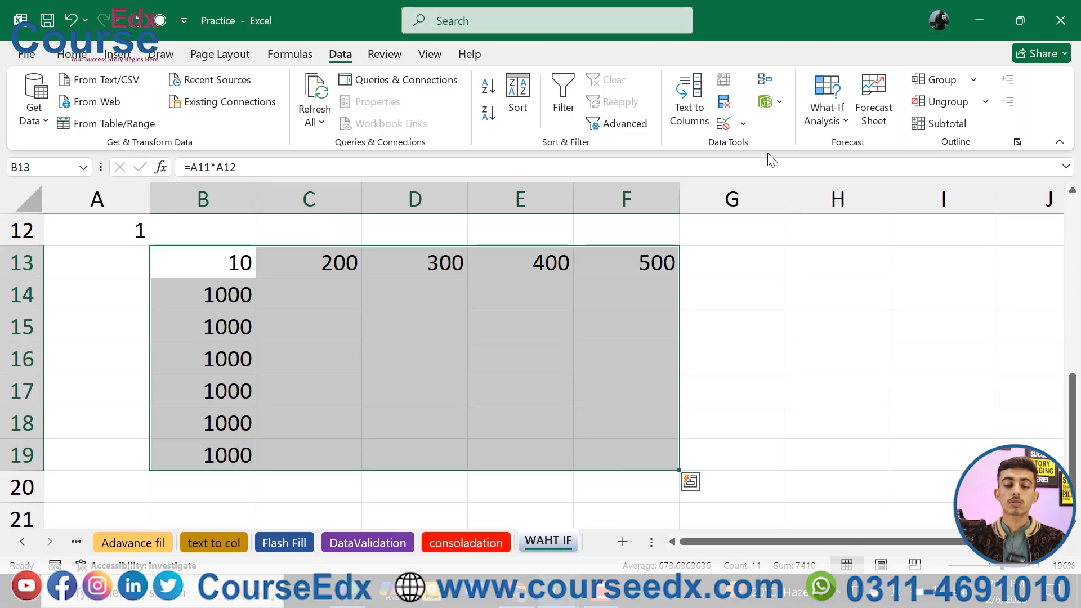
click(821, 125)
click(856, 200)
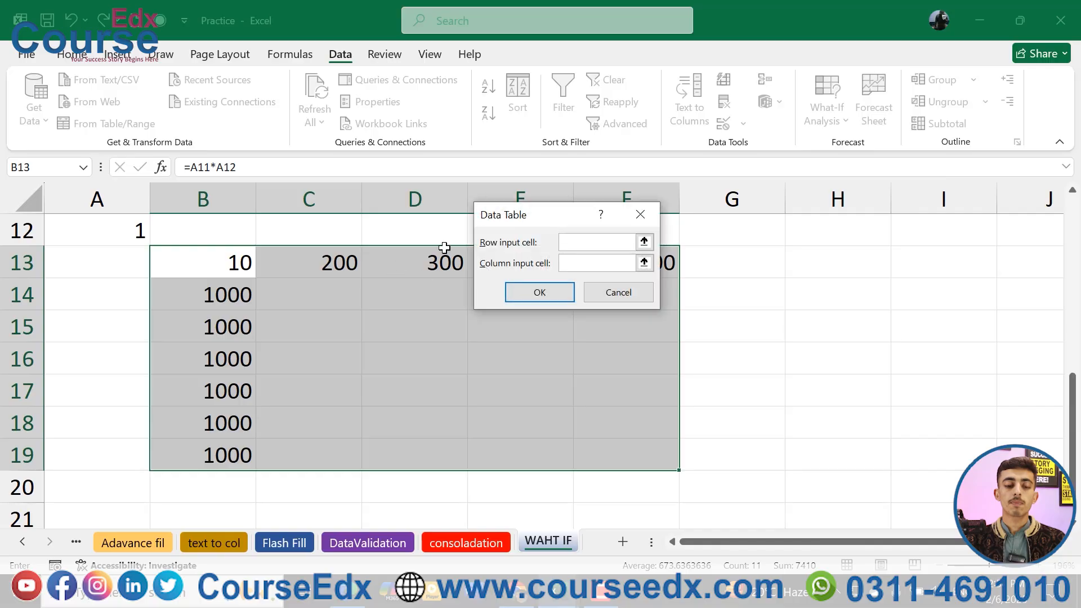
scroll(365, 276, up, 2)
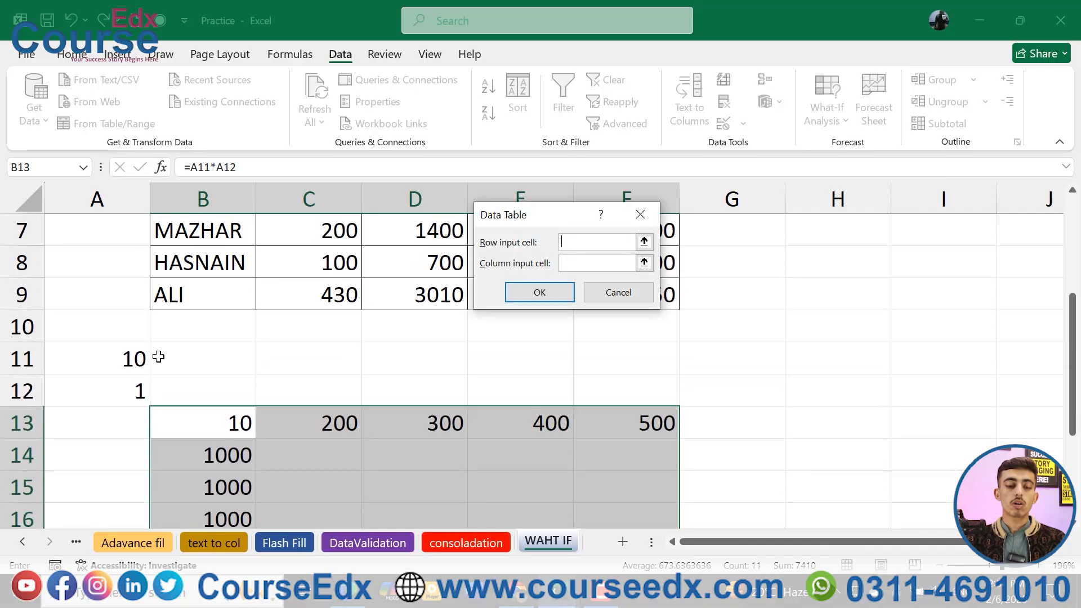
click(118, 349)
click(598, 263)
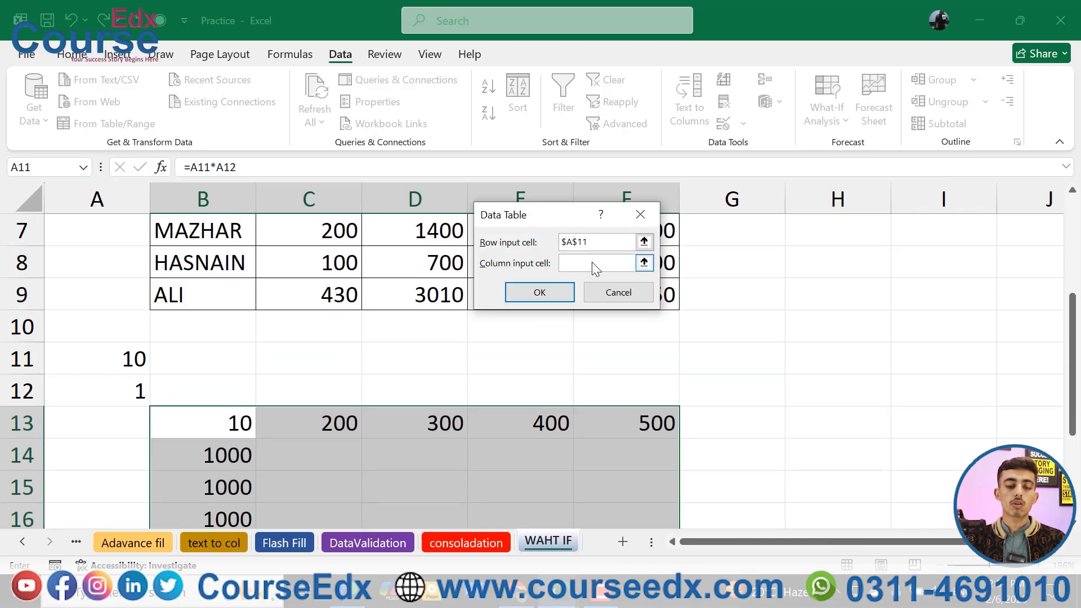
click(146, 392)
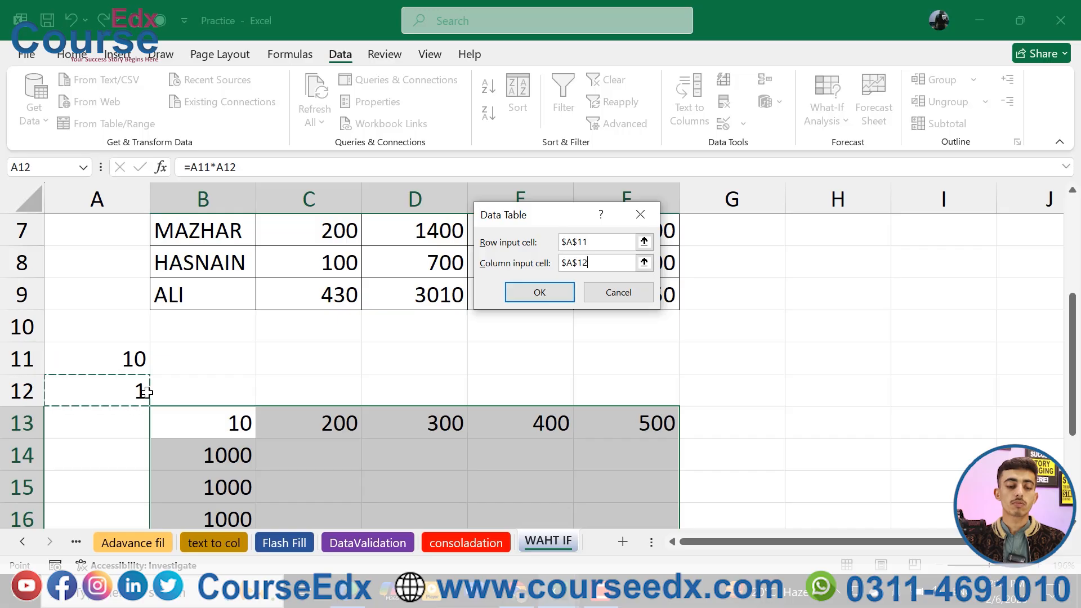
click(549, 291)
- Examine how the row 13 values combine with the column B values in the data table results
scroll(437, 414, down, 1)
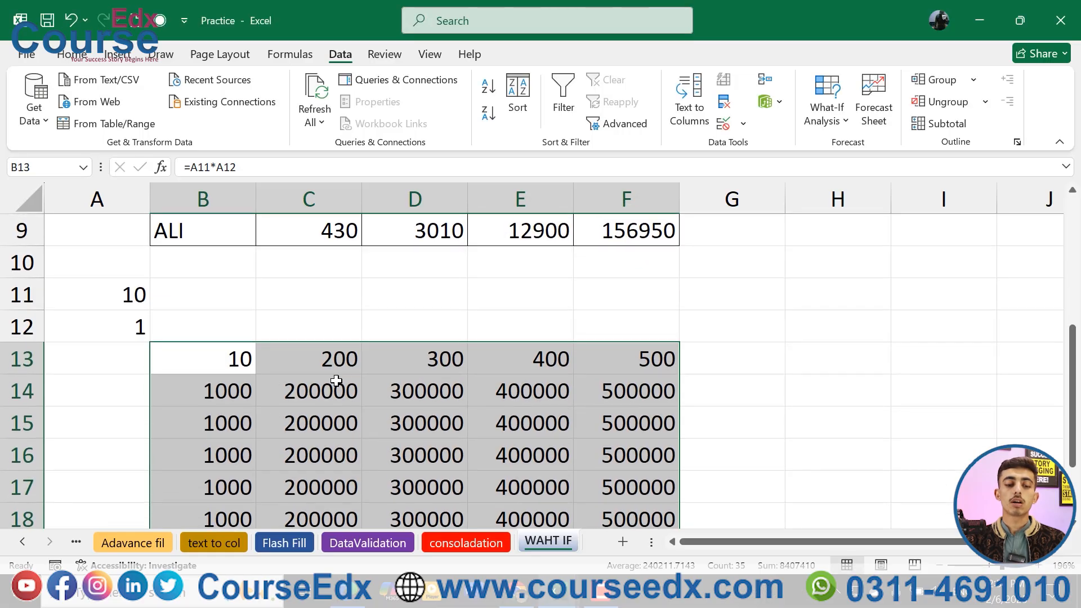
click(334, 360)
click(226, 399)
drag(431, 386, 432, 363)
click(206, 399)
scroll(360, 451, down, 2)
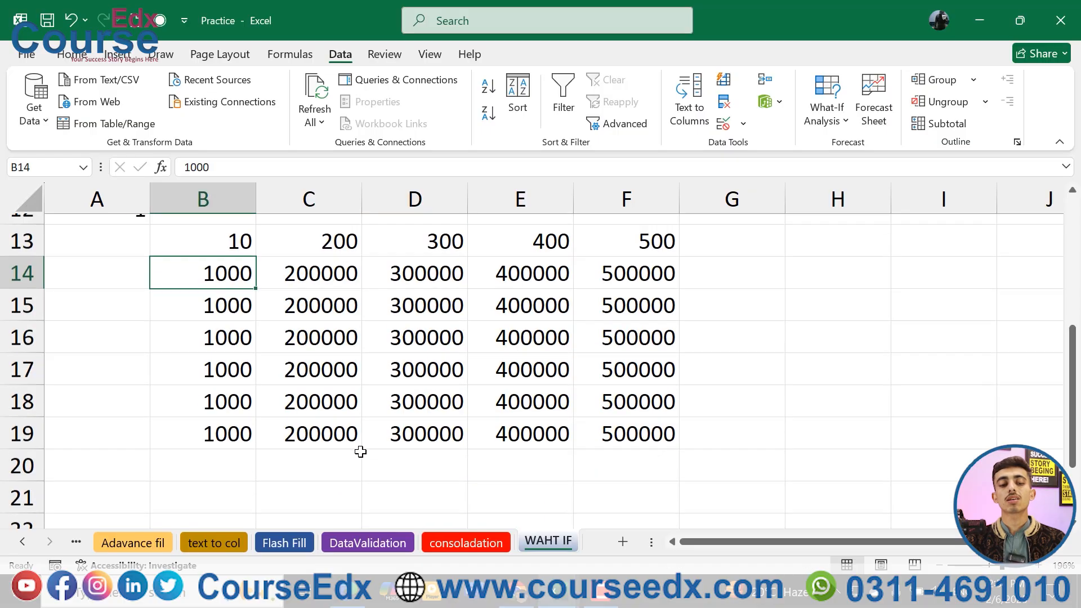
- Change the data table's column values to 1001 in B15 and 2000 in B16
scroll(357, 451, up, 1)
click(240, 338)
text(1000)
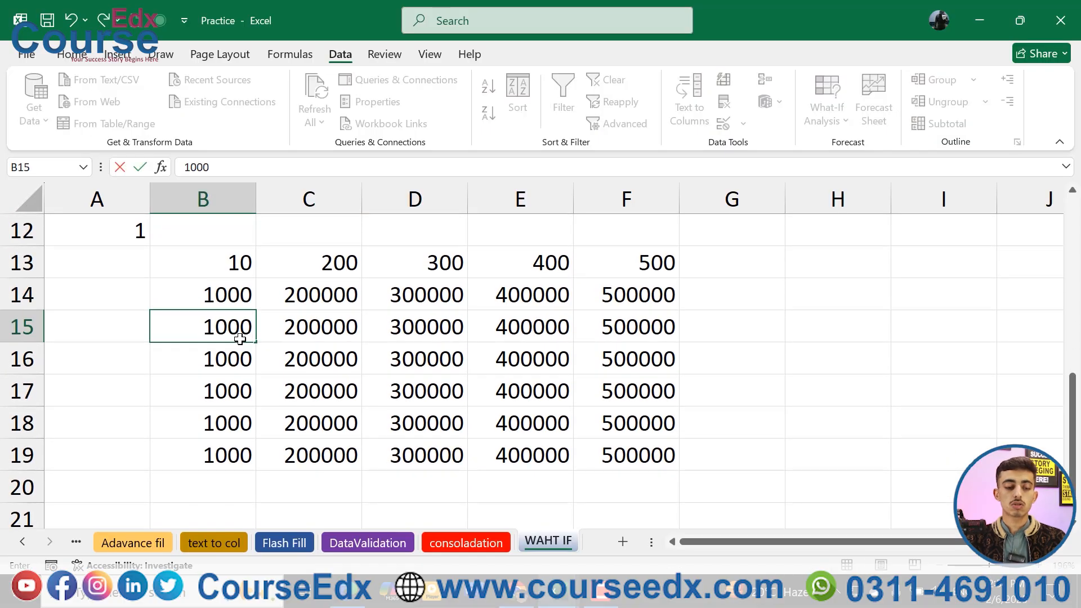
key(BackSpace)
text(1)
key(Return)
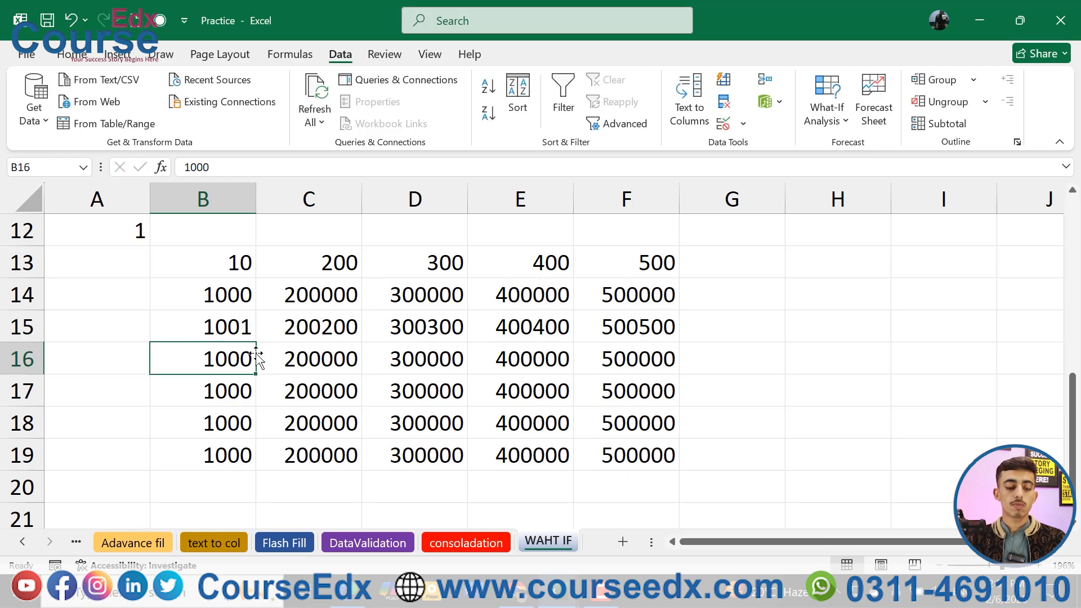
text(200)
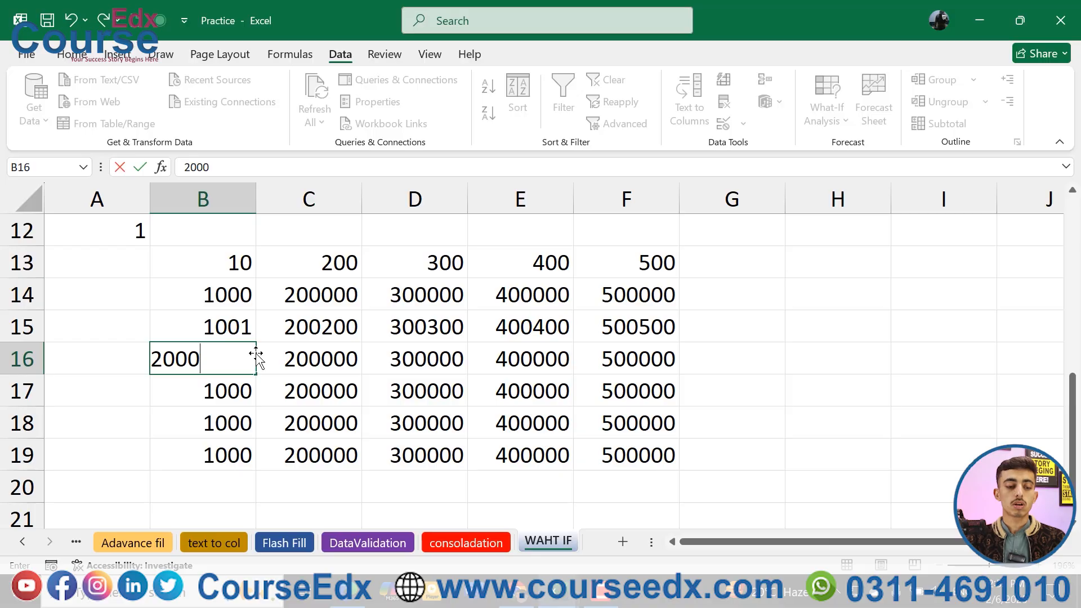
text(0)
key(Return)
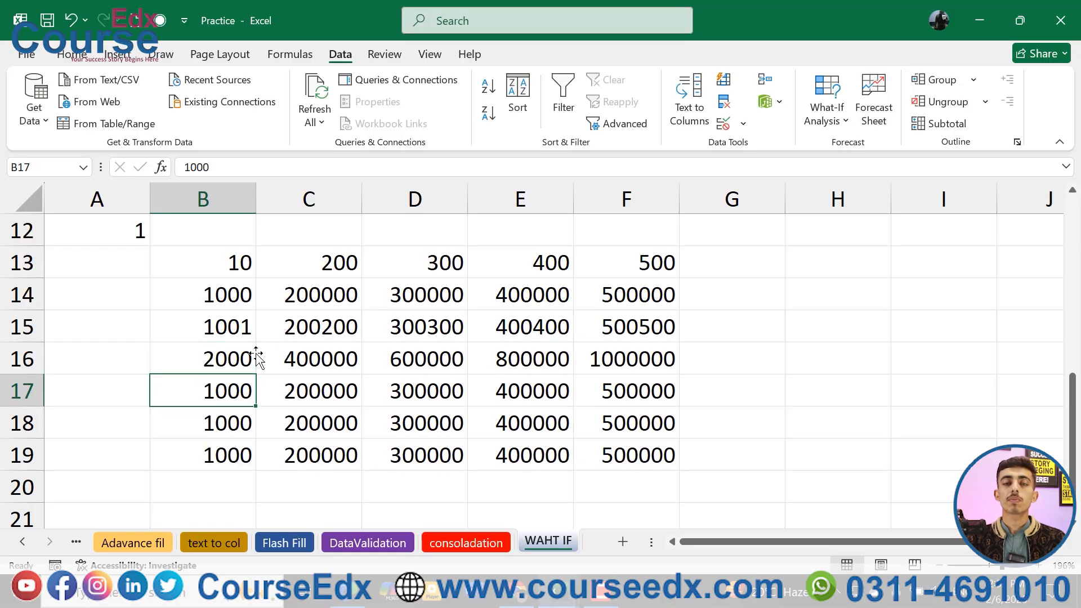
scroll(256, 357, up, 2)
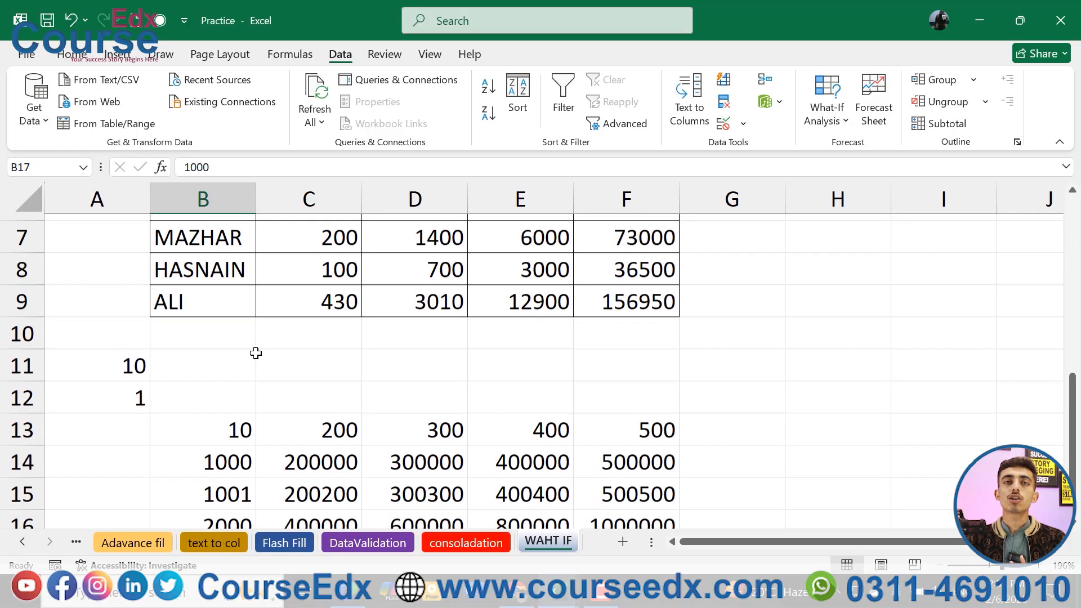